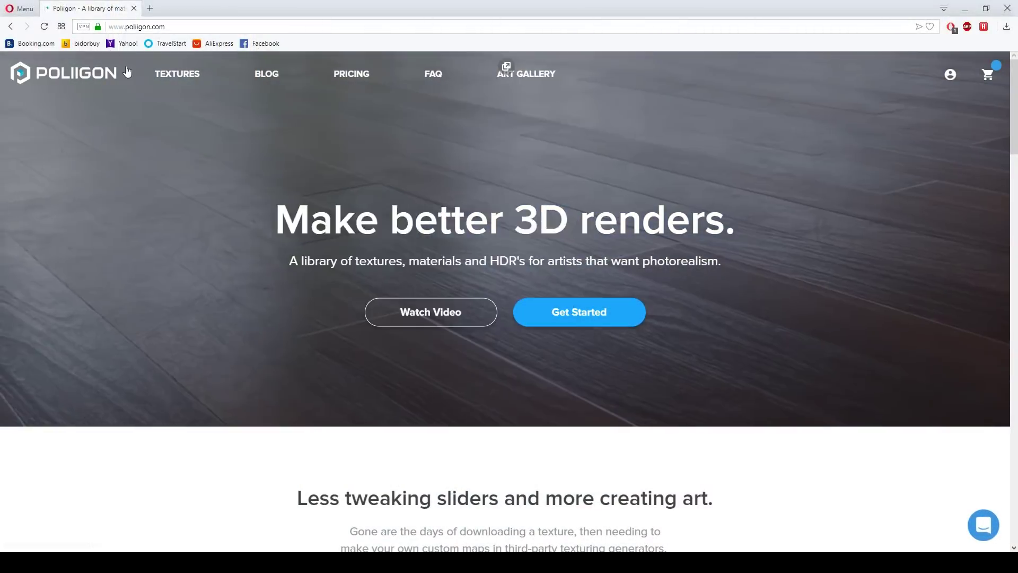
Open the free textures listing on the Poliigon website
mouse_move(176, 70)
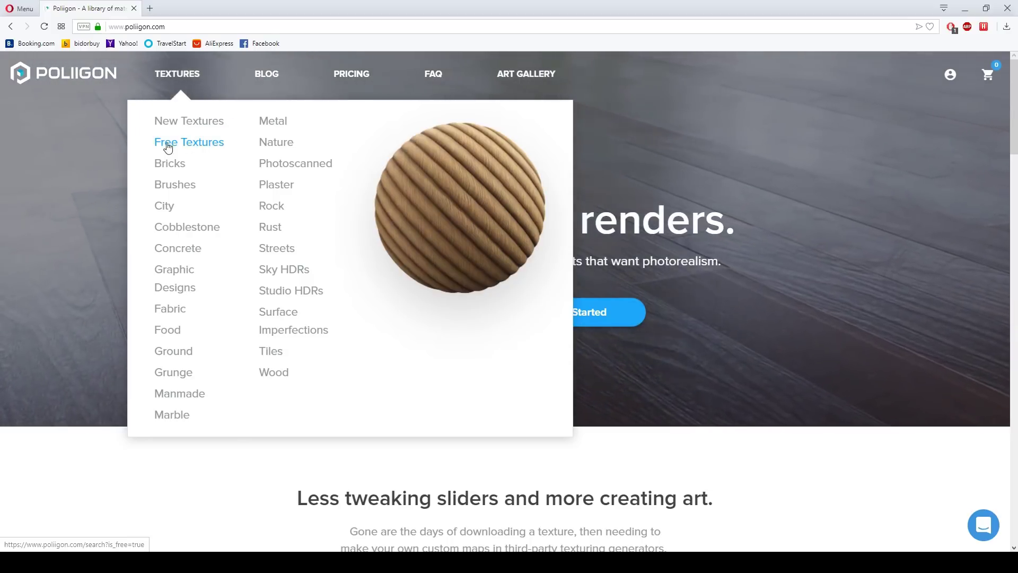
click(191, 144)
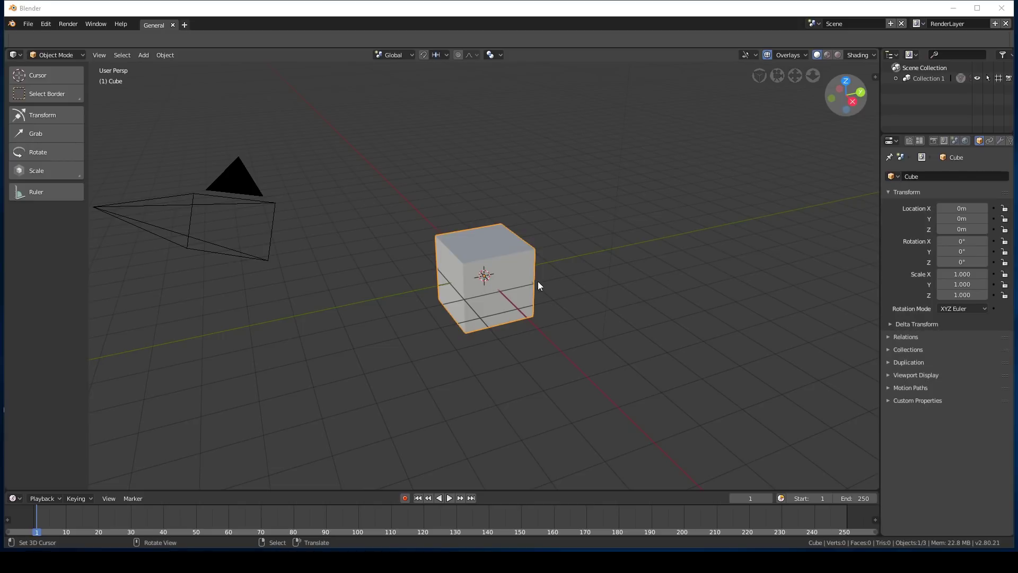
Switch to Blender and delete the default cube from the scene
middle_drag(538, 285, 542, 254)
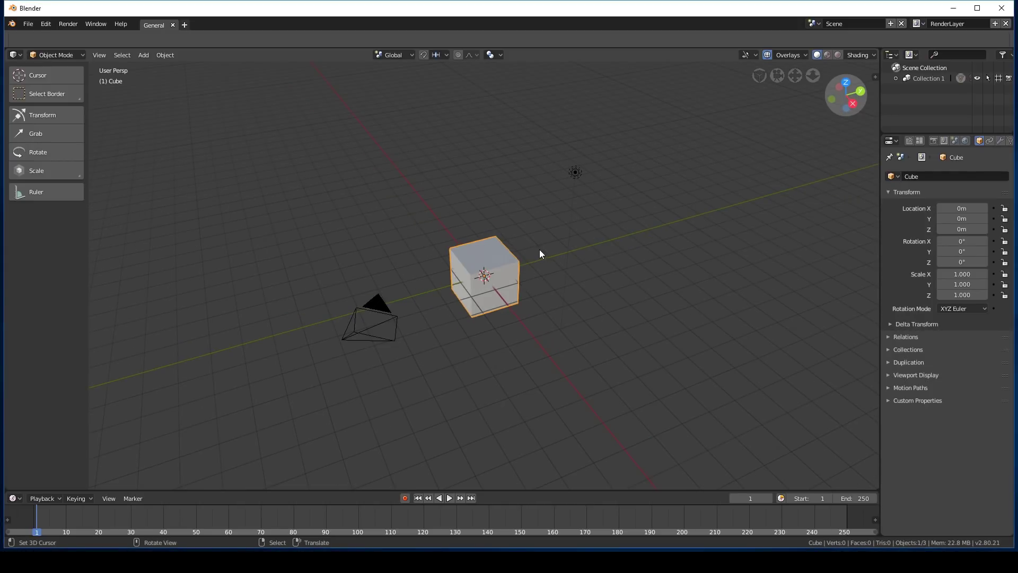
key(x)
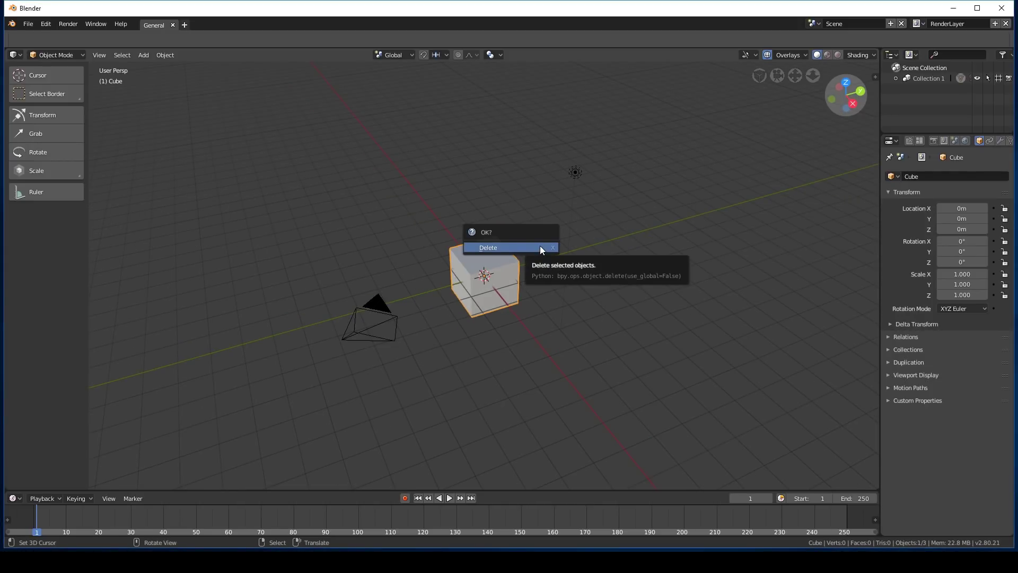
click(539, 247)
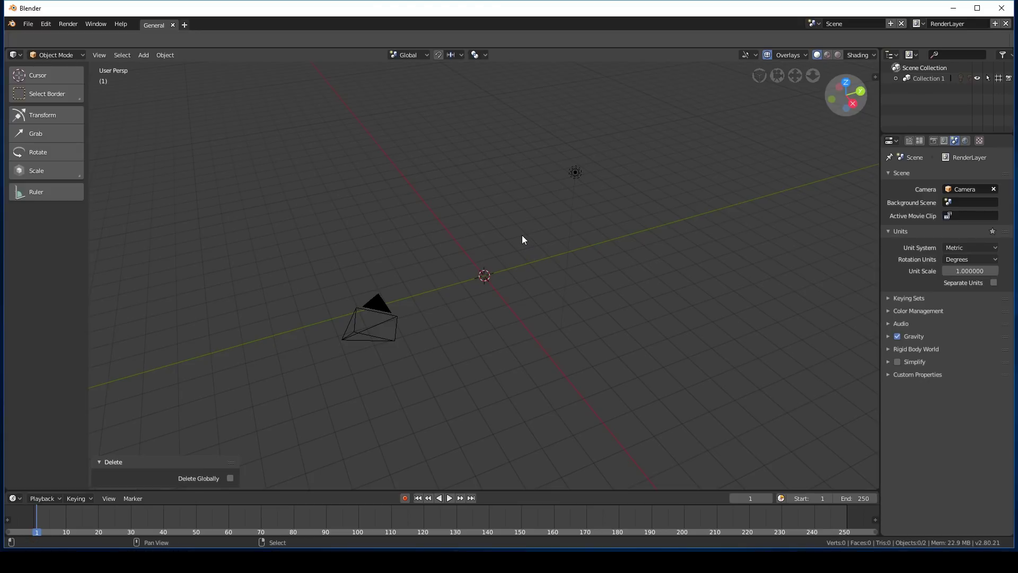
Add a mesh plane at the origin and scale it up uniformly by about 4.26
key(shift+a)
mouse_move(523, 237)
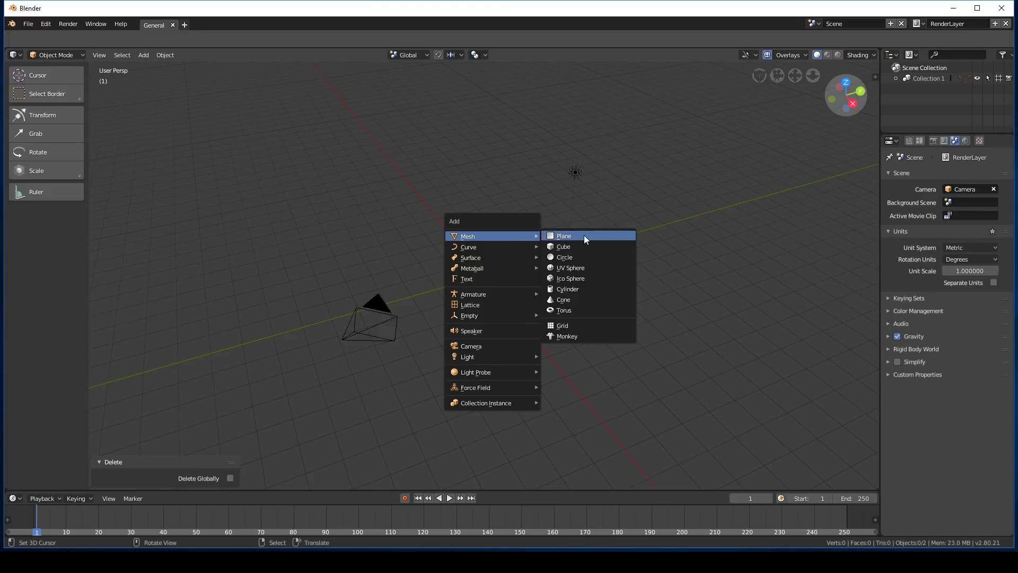
click(574, 236)
key(s)
click(781, 275)
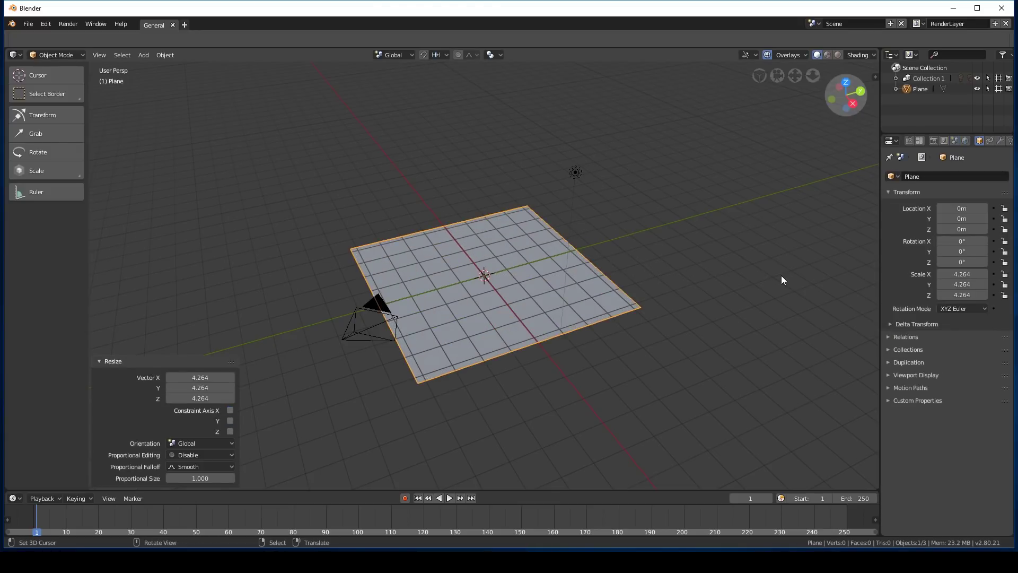
Switch the 3D viewport to rendered shading and view the plane from a low angle
scroll(686, 267, up, 3)
middle_drag(686, 267, 690, 269)
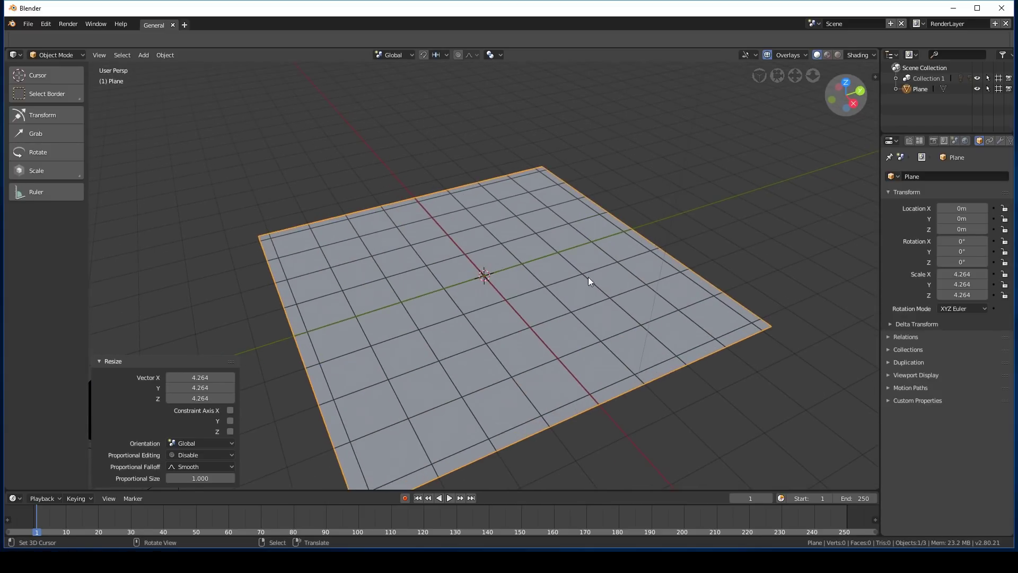
middle_drag(587, 277, 625, 275)
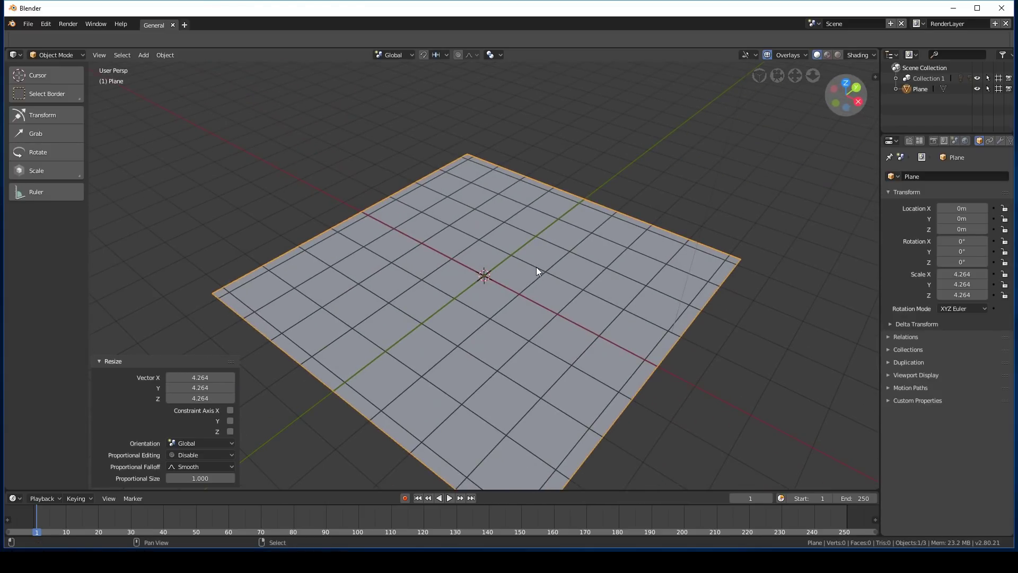
key(shift+z)
mouse_move(536, 266)
middle_down()
mouse_move(696, 240)
mouse_move(688, 302)
mouse_move(621, 255)
mouse_move(723, 248)
mouse_move(725, 265)
middle_up()
scroll(609, 285, down, 5)
scroll(543, 290, up, 4)
middle_drag(543, 290, 536, 324)
Widen the properties area and give the plane a new material with a pale green base color
drag(880, 210, 778, 210)
click(920, 140)
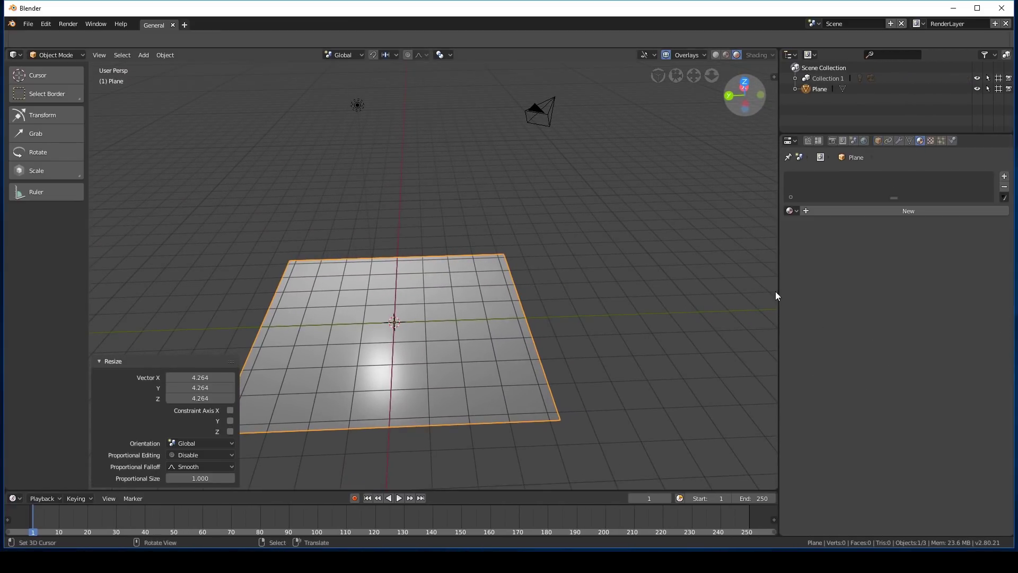
click(881, 210)
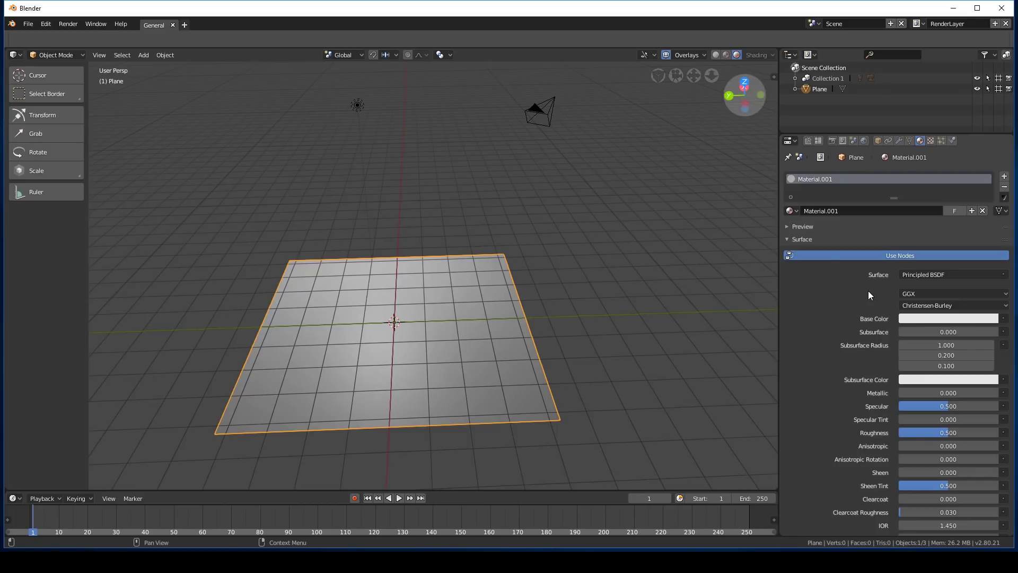
click(921, 318)
click(940, 223)
drag(940, 223, 935, 192)
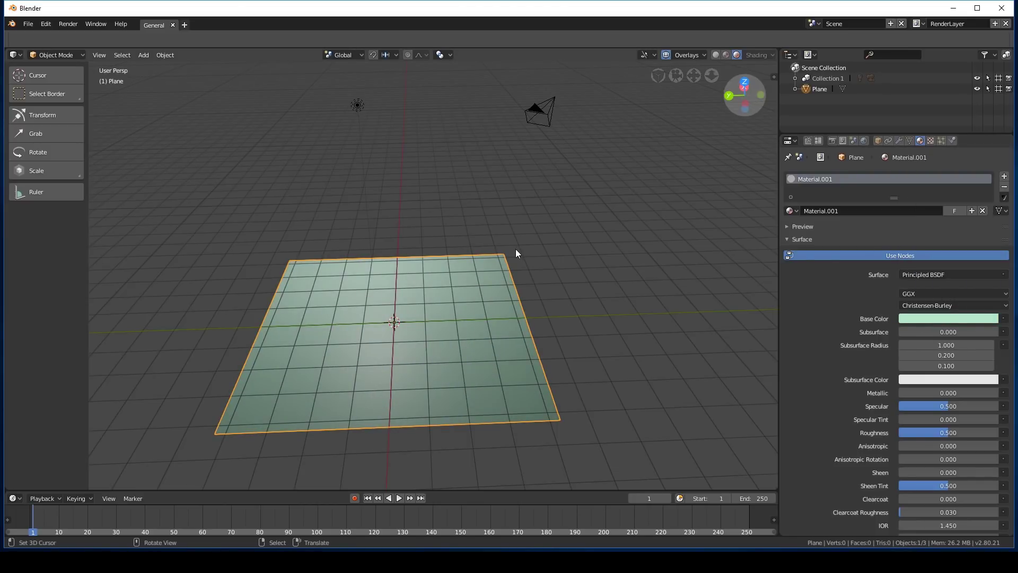
Split the 3D viewport into two stacked areas and turn the upper one into a Shader Editor showing the plane's material nodes
middle_drag(516, 254, 766, 65)
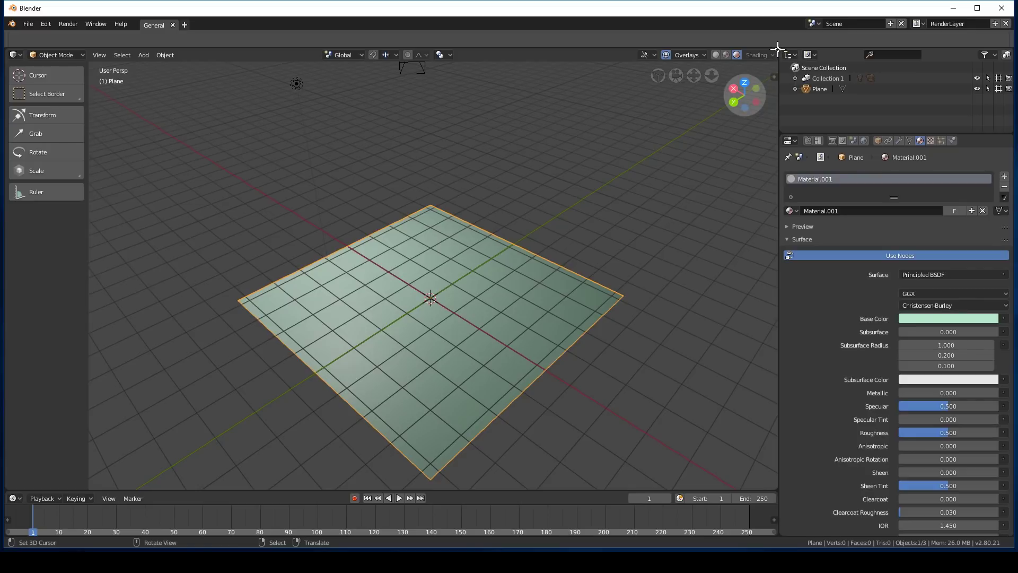
drag(777, 48, 777, 258)
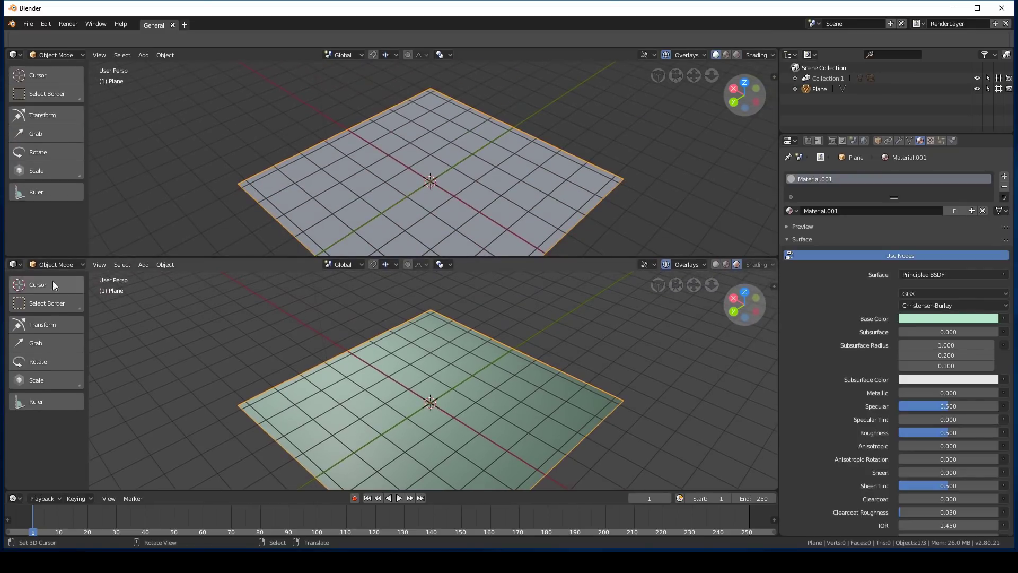
click(15, 55)
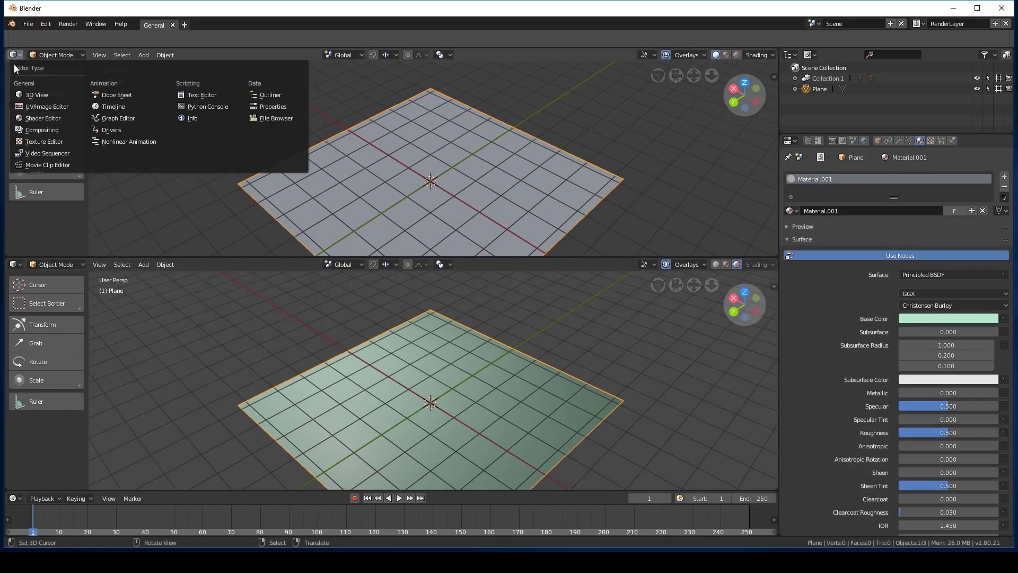
click(42, 119)
scroll(196, 200, up, 5)
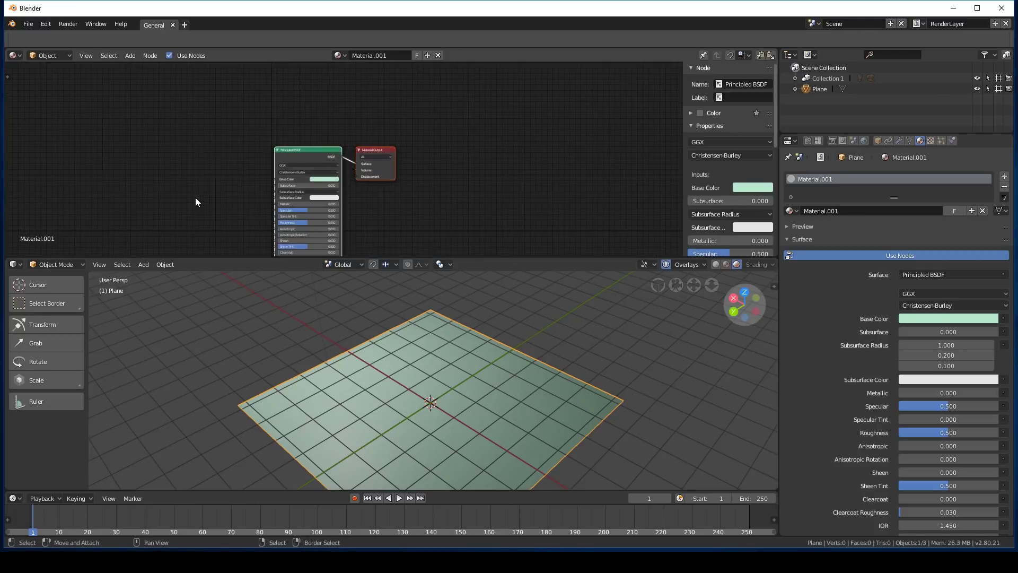
middle_drag(177, 143, 212, 162)
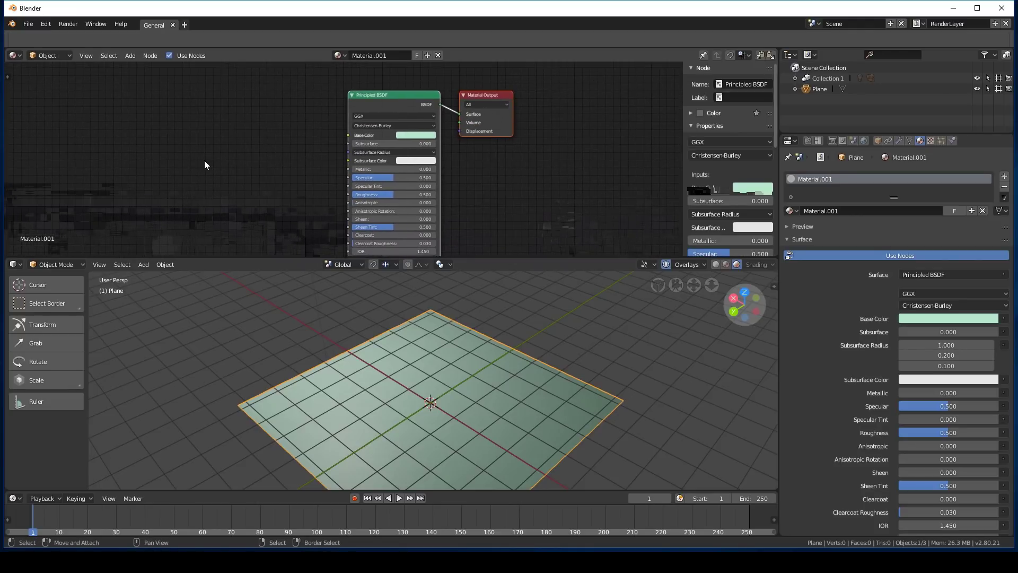
Add an Image Texture node and connect its Color output to the Principled BSDF's Base Color
key(shift+a)
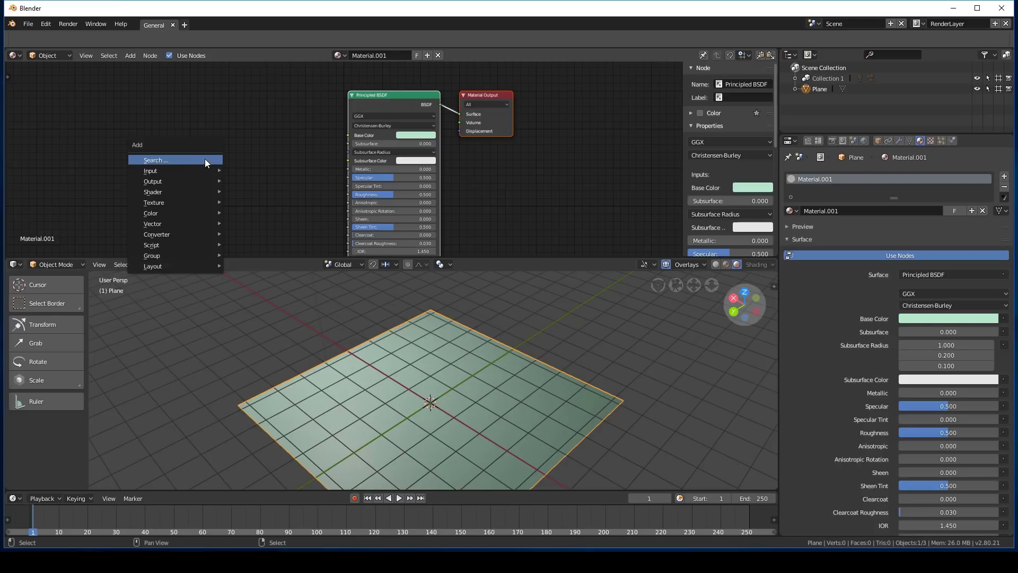
mouse_move(168, 205)
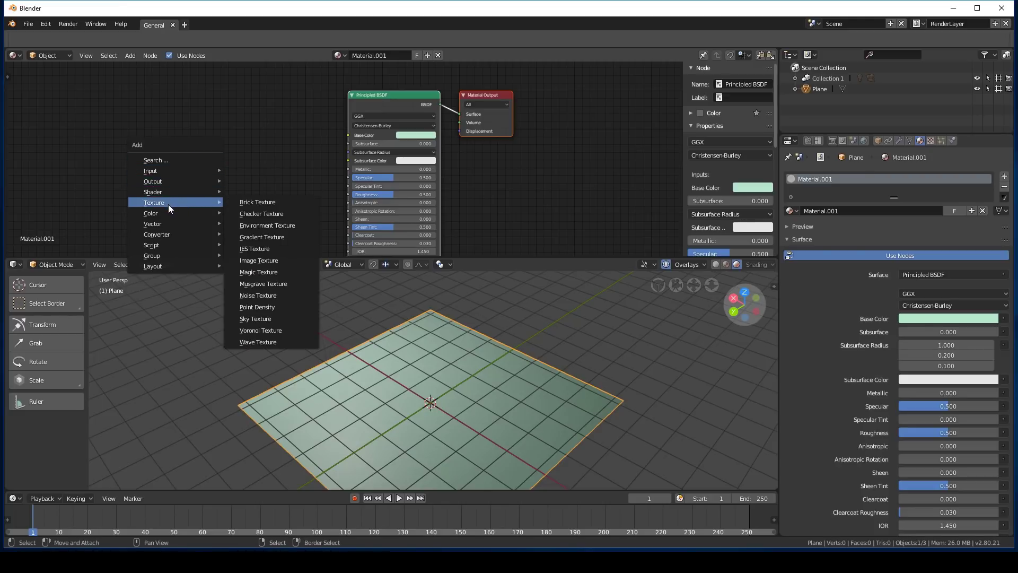
click(268, 260)
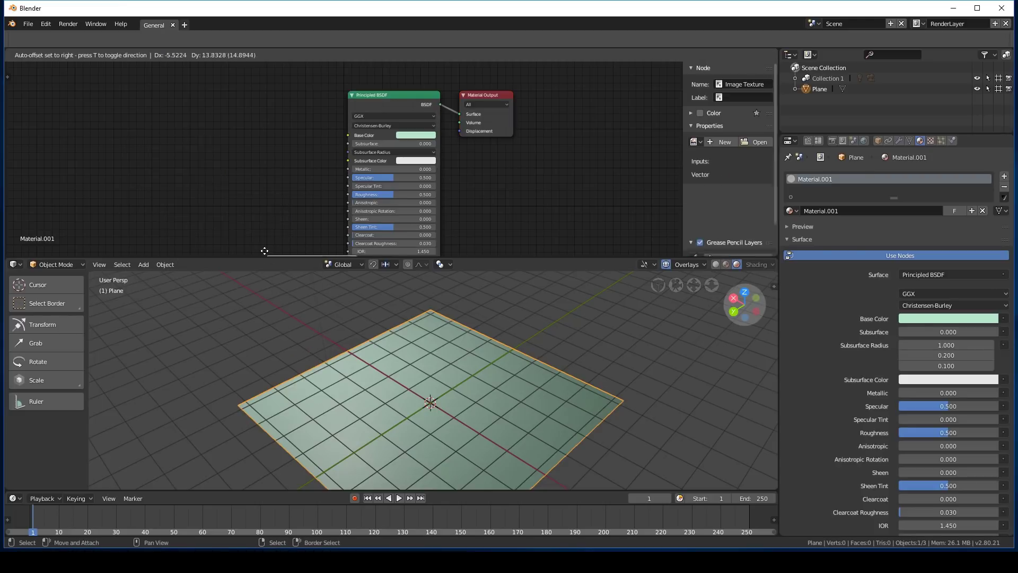
drag(237, 133, 348, 135)
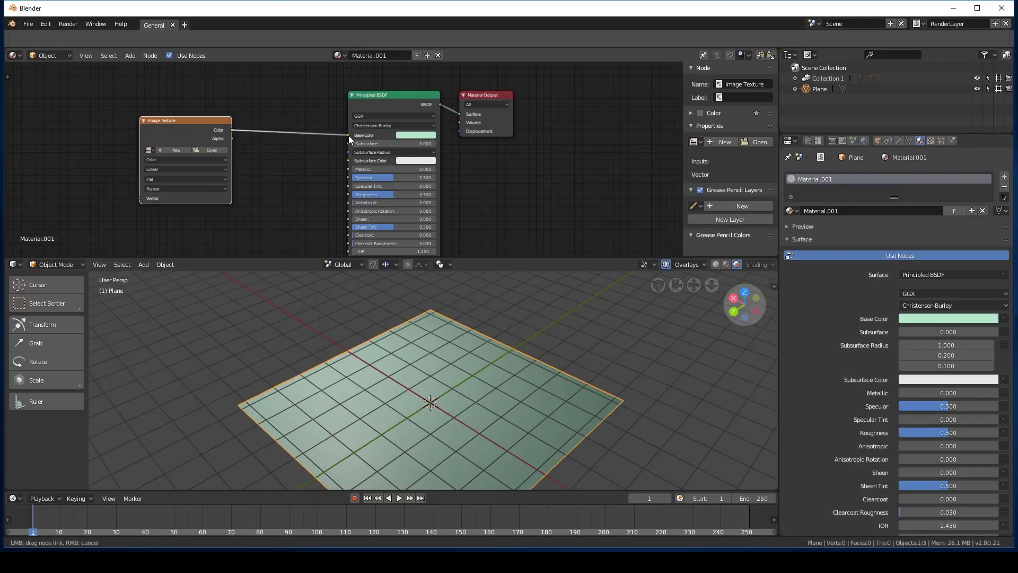
middle_drag(316, 167, 457, 163)
drag(355, 124, 397, 125)
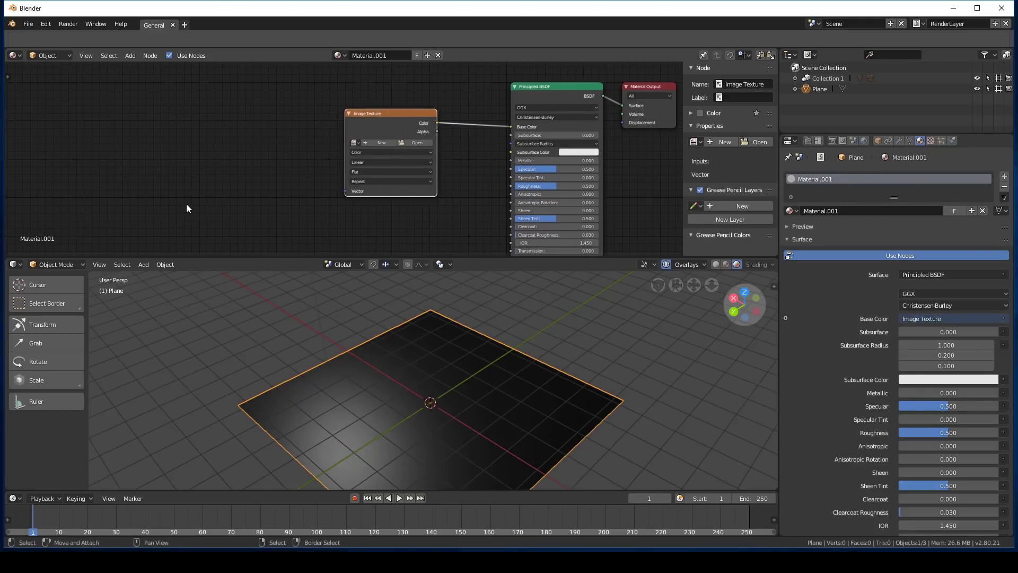
Add a Texture Coordinate node in front of the Image Texture node
key(shift+a)
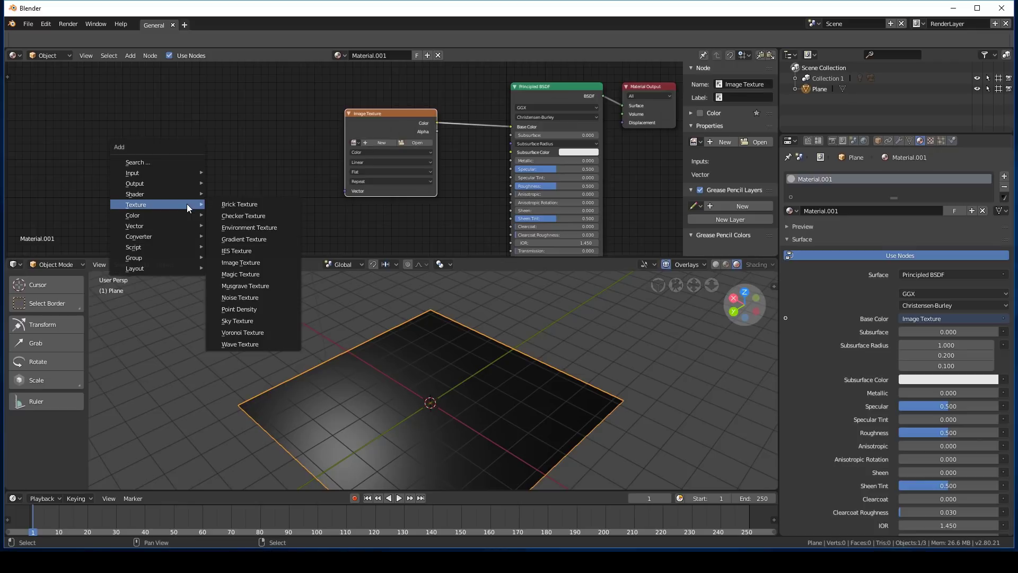
mouse_move(173, 219)
mouse_move(144, 228)
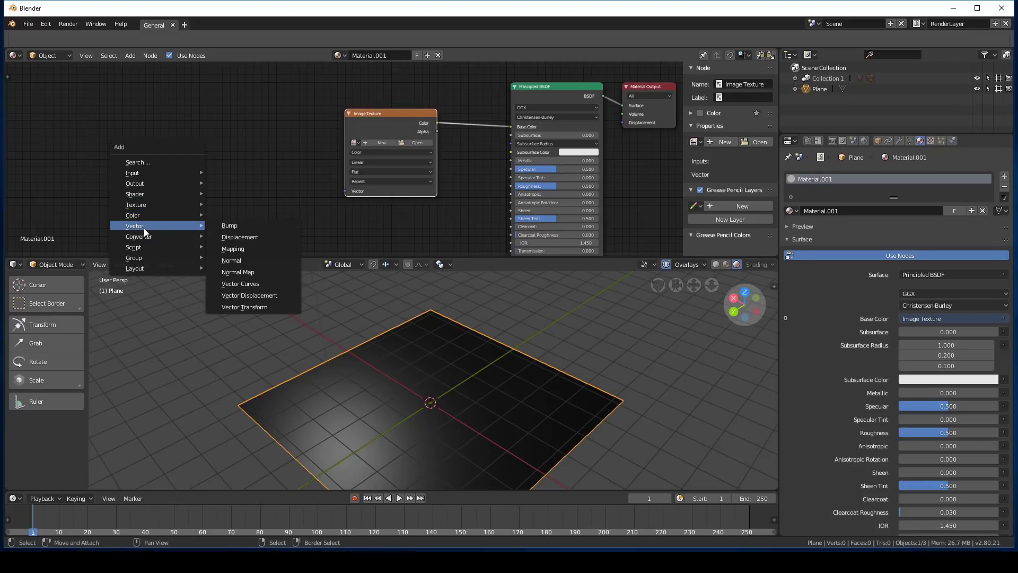
mouse_move(151, 172)
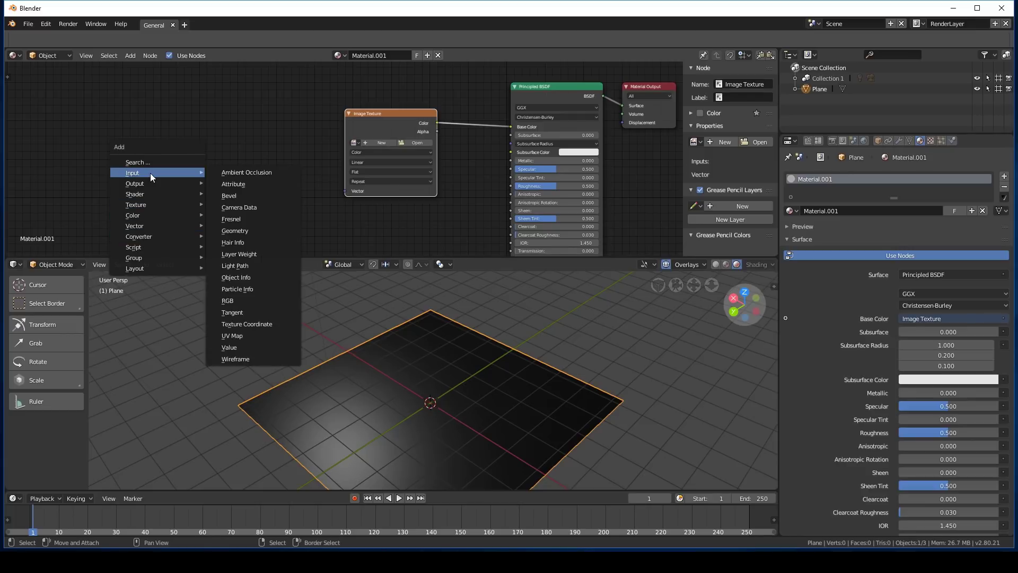
click(250, 323)
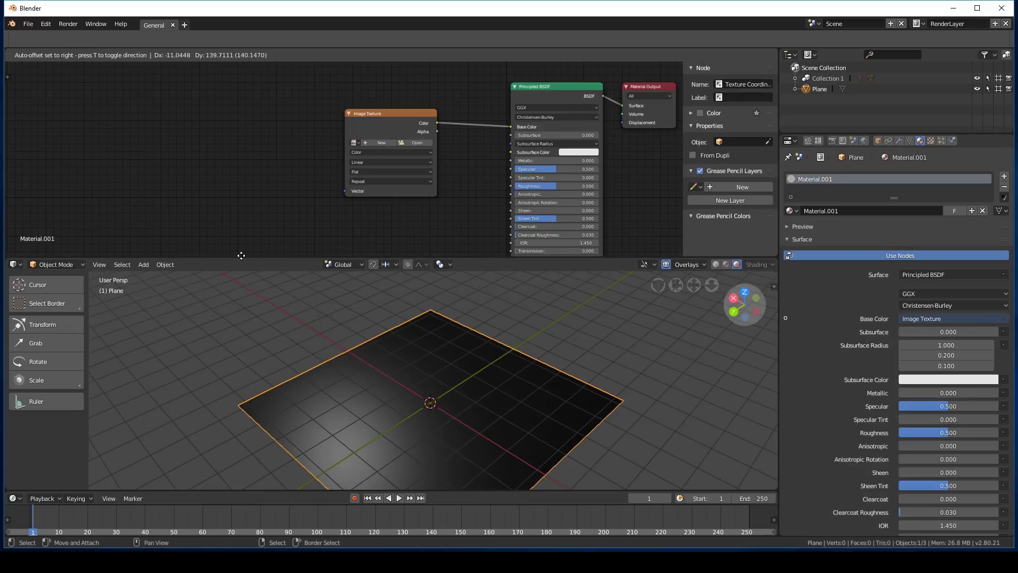
click(162, 128)
Link the Texture Coordinate node to the Image Texture's Vector input, trying the UV output and keeping Generated
drag(216, 141, 352, 191)
drag(216, 159, 347, 191)
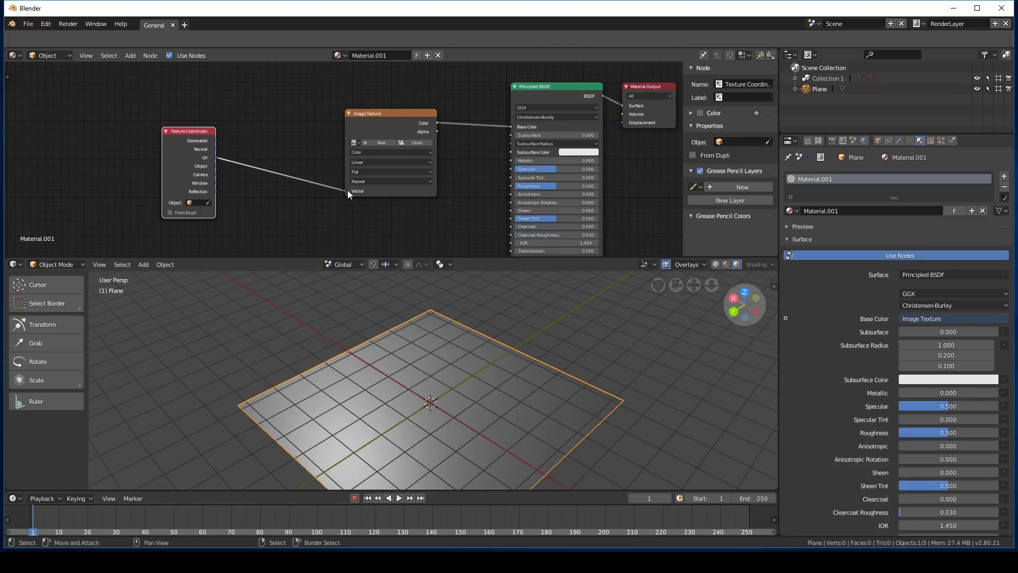
drag(216, 141, 282, 168)
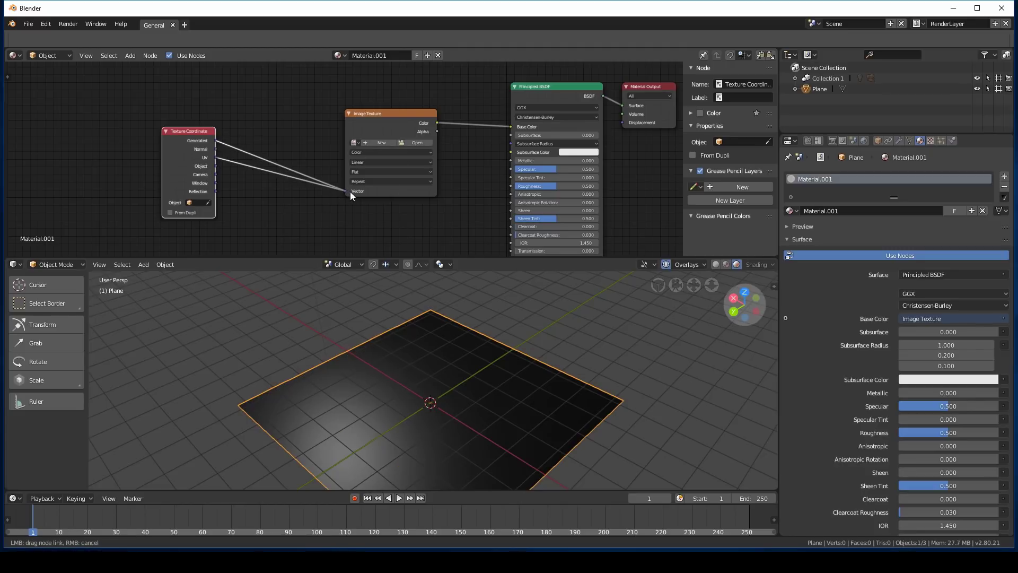
drag(351, 192, 349, 191)
middle_drag(206, 134, 328, 130)
drag(293, 138, 352, 200)
middle_drag(530, 130, 342, 101)
drag(343, 101, 301, 104)
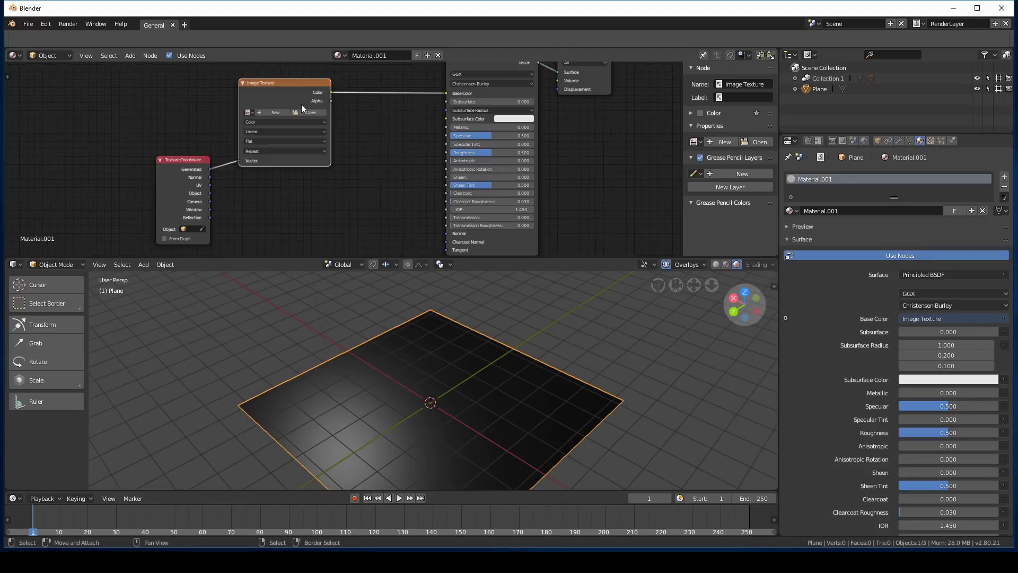
Load CobblestoneArches002_COL_VAR1_3K.jpg from the 3K folder of the CobblestoneArches002 textures into the Image Texture node
click(307, 113)
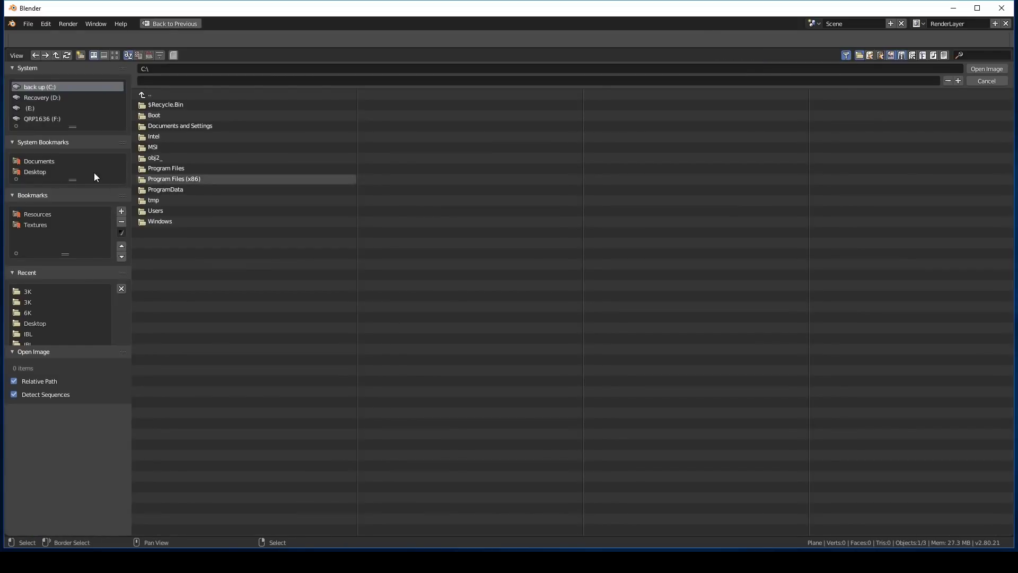
click(58, 226)
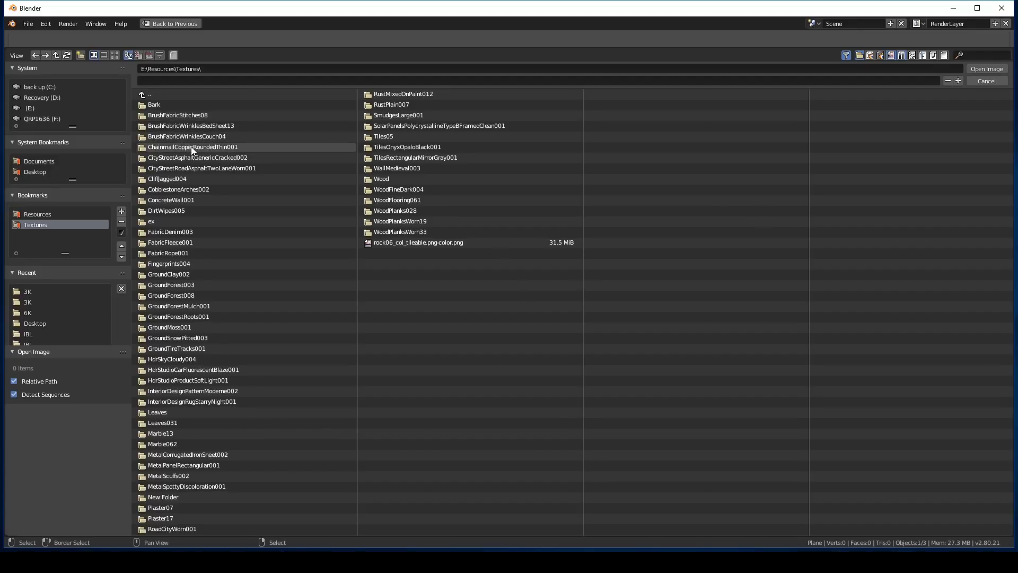
double_click(181, 190)
double_click(166, 104)
click(152, 118)
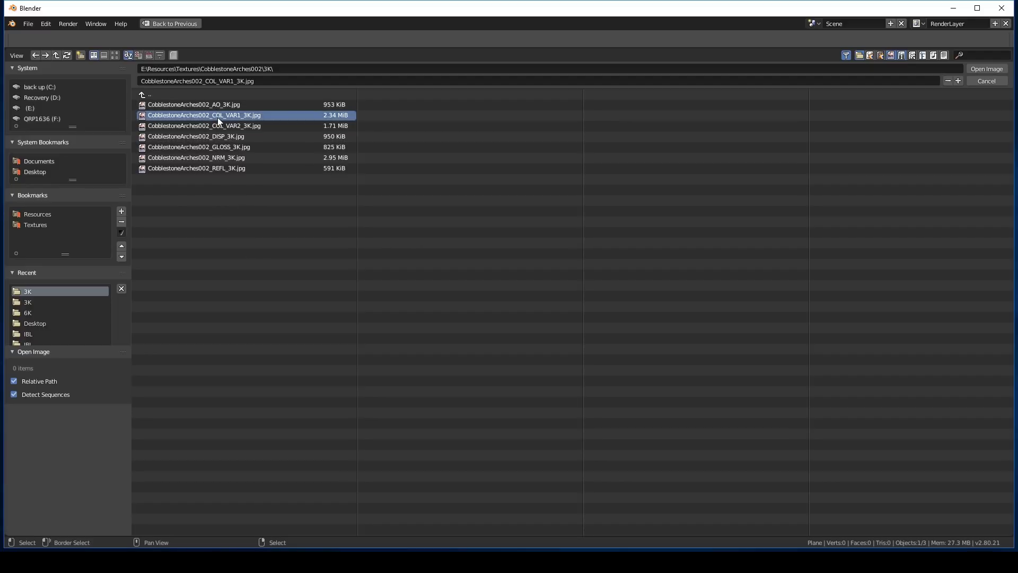
click(986, 68)
Stretch the plane along the X axis by about 2.05 to fit the cobblestone image's proportions
middle_drag(587, 403, 399, 371)
scroll(424, 373, down, 7)
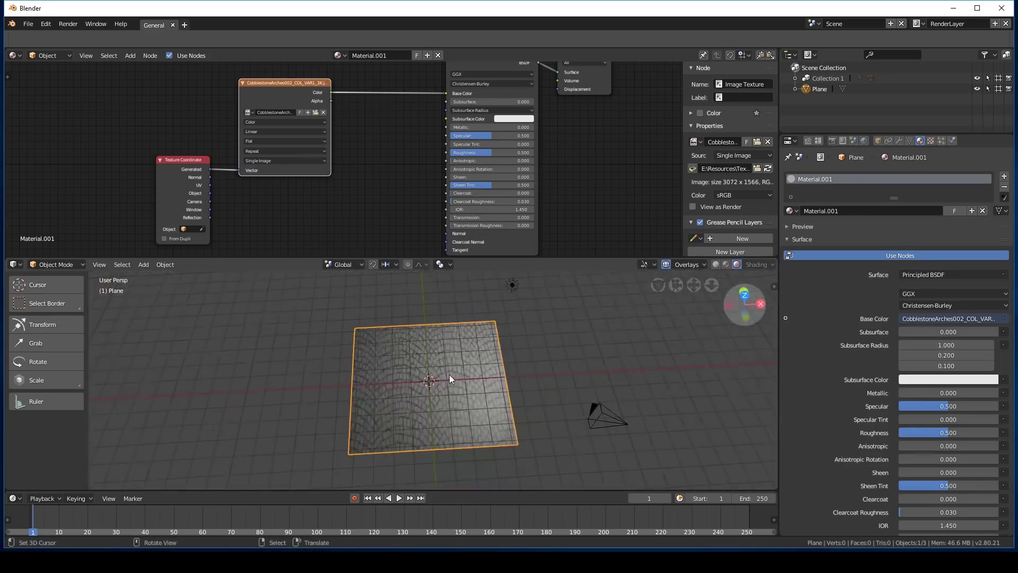
scroll(462, 378, up, 4)
key(s)
click(534, 359)
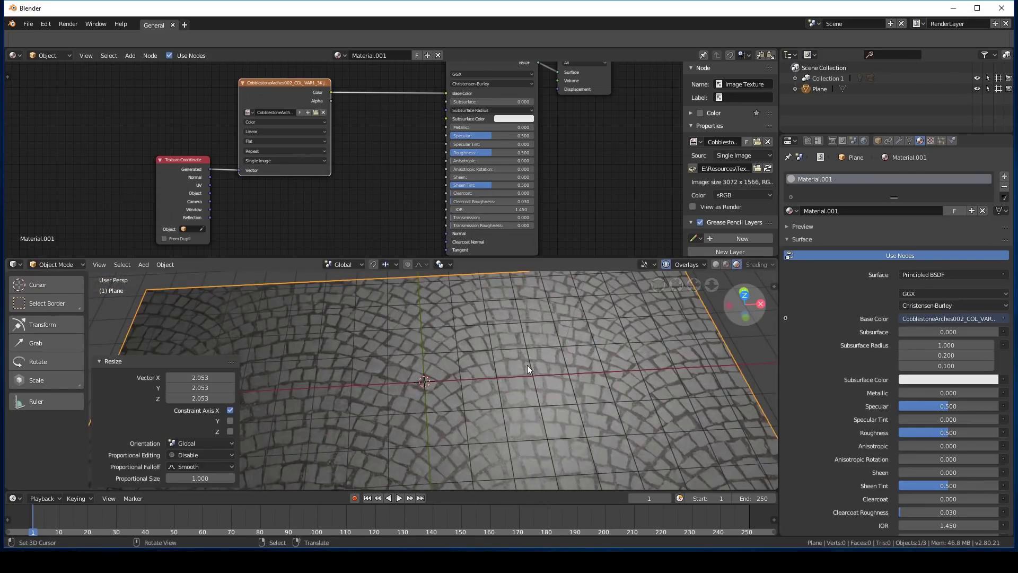
middle_drag(530, 361, 571, 348)
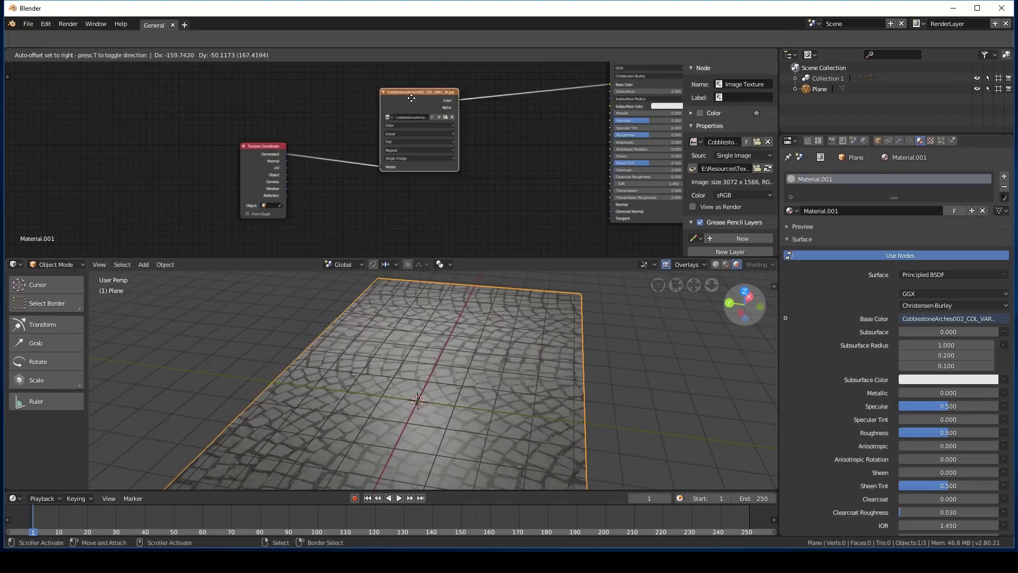
Duplicate the colour Image Texture node below the original and load CobblestoneArches002_AO_3K.jpg into the copy
drag(411, 98, 370, 92)
middle_drag(393, 113, 416, 157)
scroll(522, 180, down, 2)
key(shift+d)
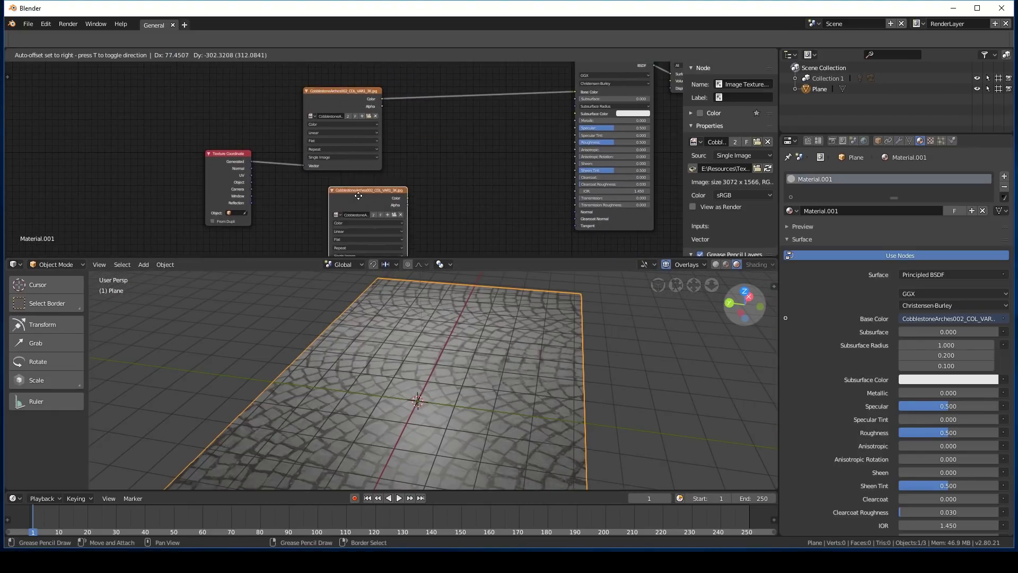
click(372, 196)
click(363, 203)
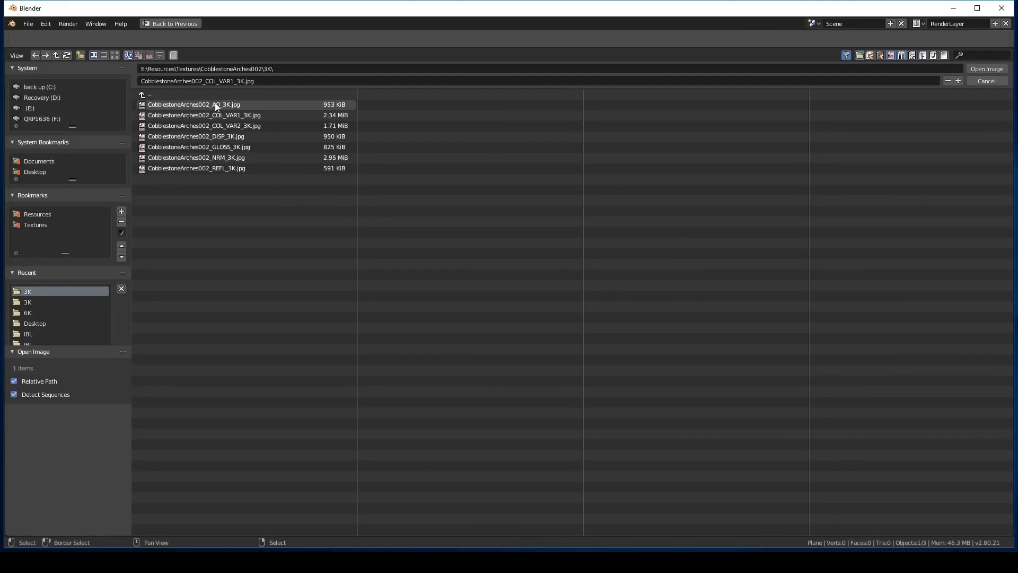
click(233, 105)
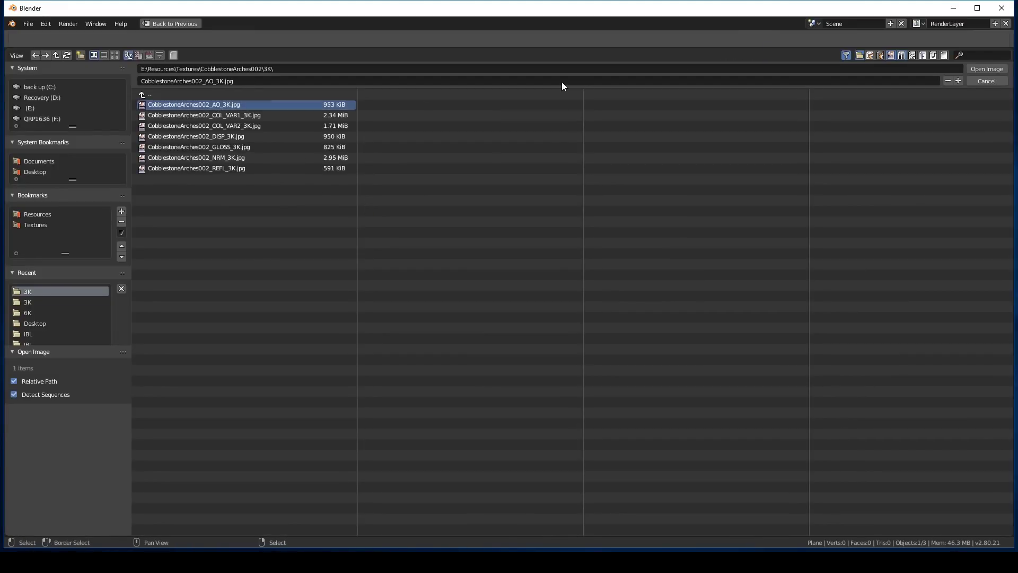
click(971, 70)
Link the AO texture's Color output to the Principled BSDF's Base Color and view the map on the plane
scroll(452, 317, up, 4)
middle_drag(452, 316, 414, 318)
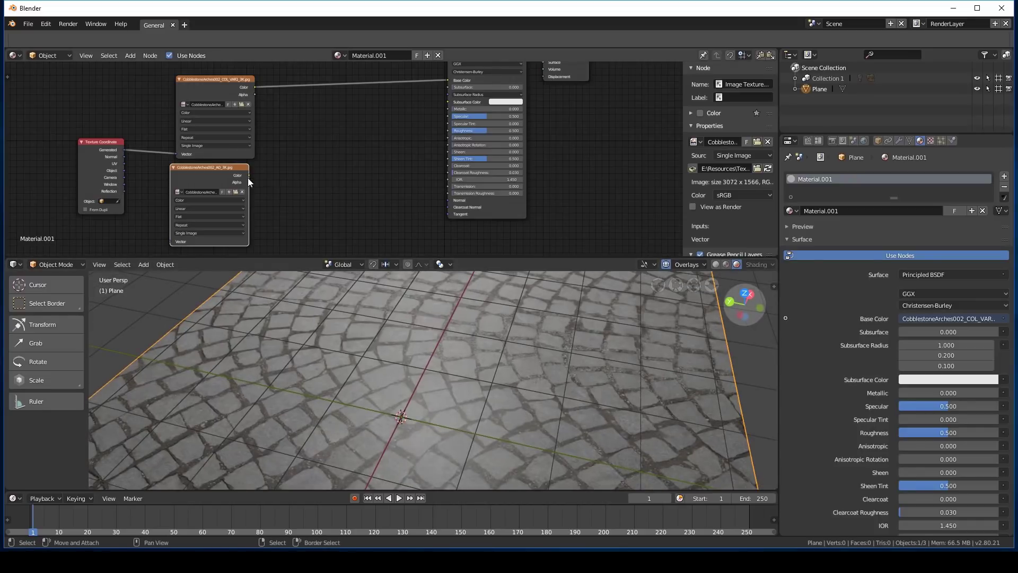
drag(248, 175, 399, 110)
drag(445, 79, 447, 80)
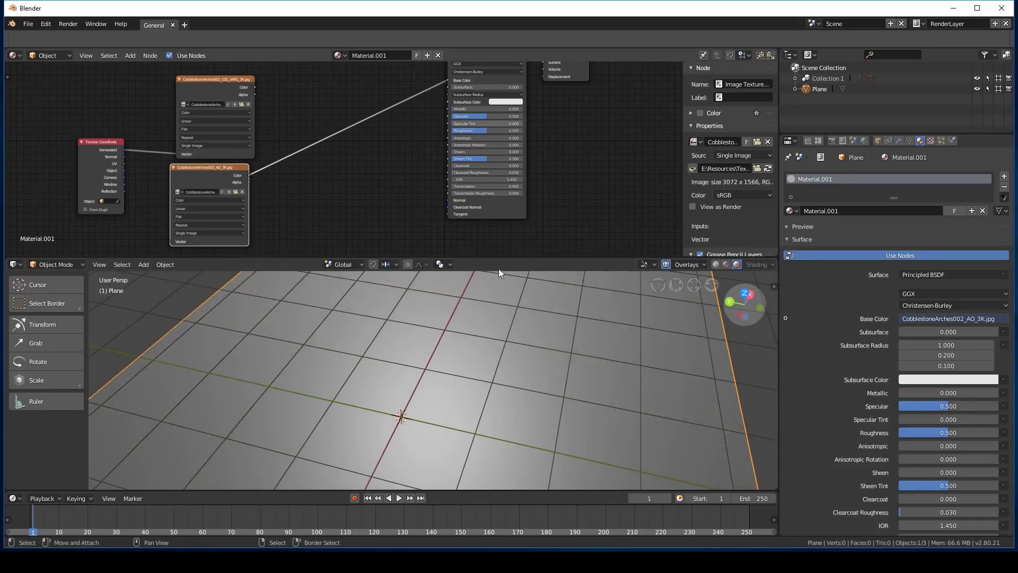
middle_drag(498, 286, 467, 376)
scroll(501, 399, down, 4)
scroll(389, 357, up, 3)
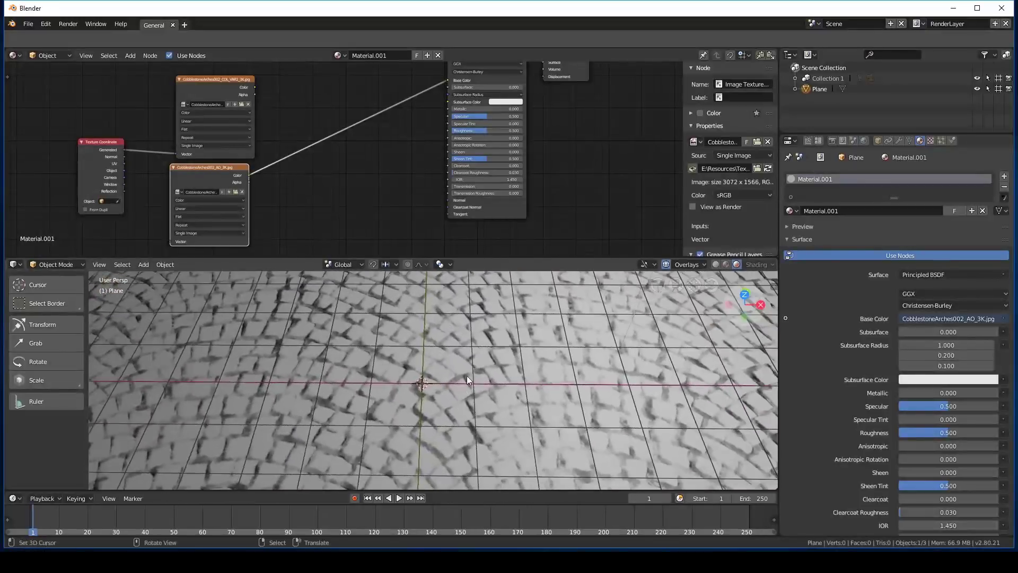
Insert a MixRGB node before Base Color, feeding the colour texture into Color1 and the AO texture into Color2
middle_drag(276, 109, 301, 154)
key(shift+a)
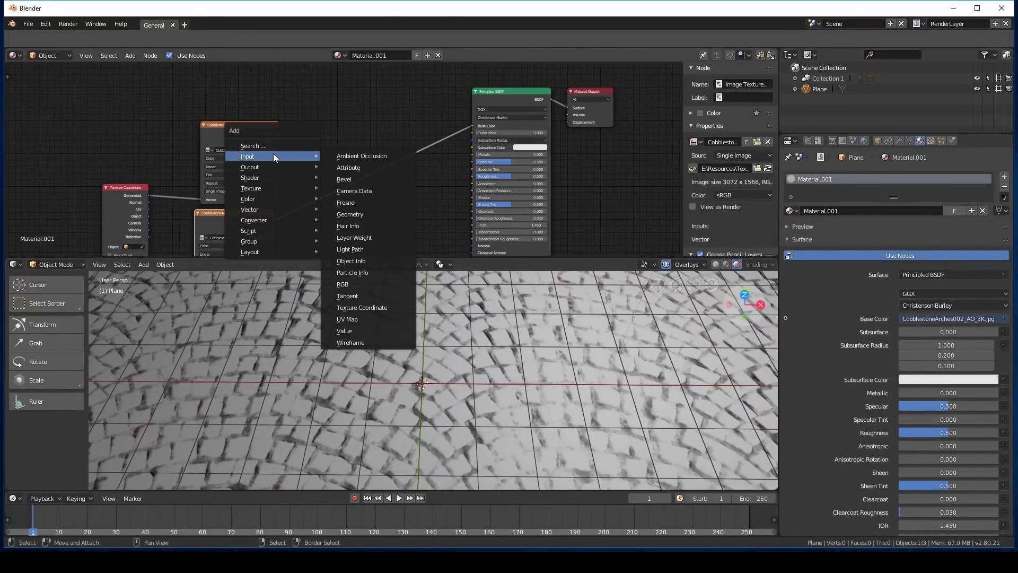
mouse_move(253, 183)
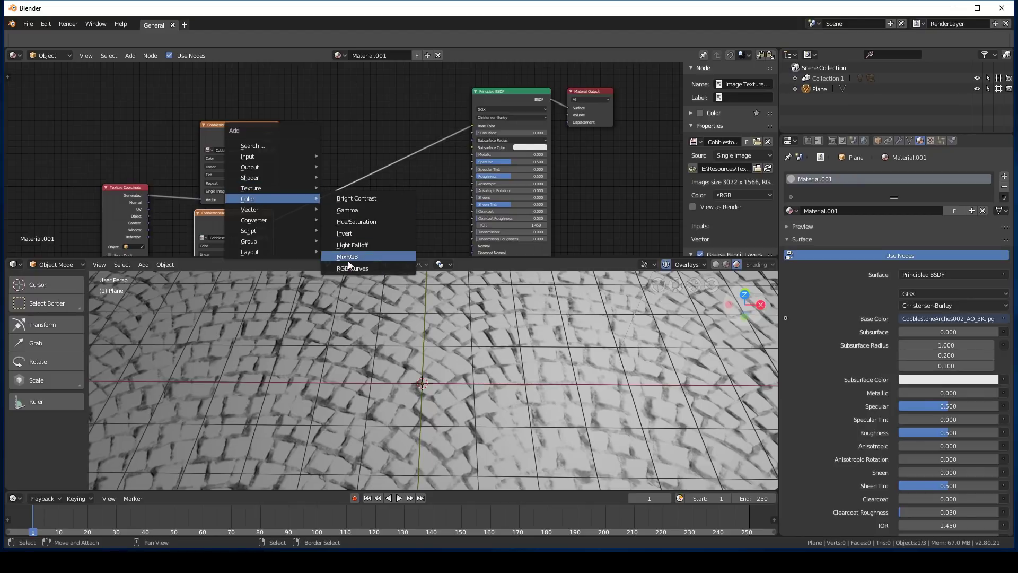
click(347, 256)
click(385, 164)
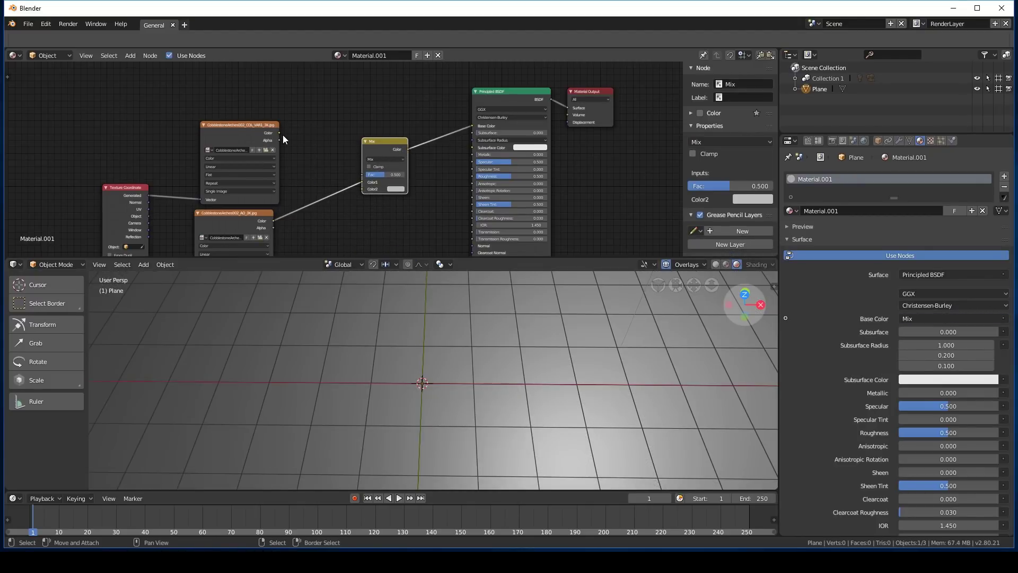
drag(279, 133, 404, 175)
Set the Mix node's factor to 1.000 and its blend type to Multiply
click(379, 175)
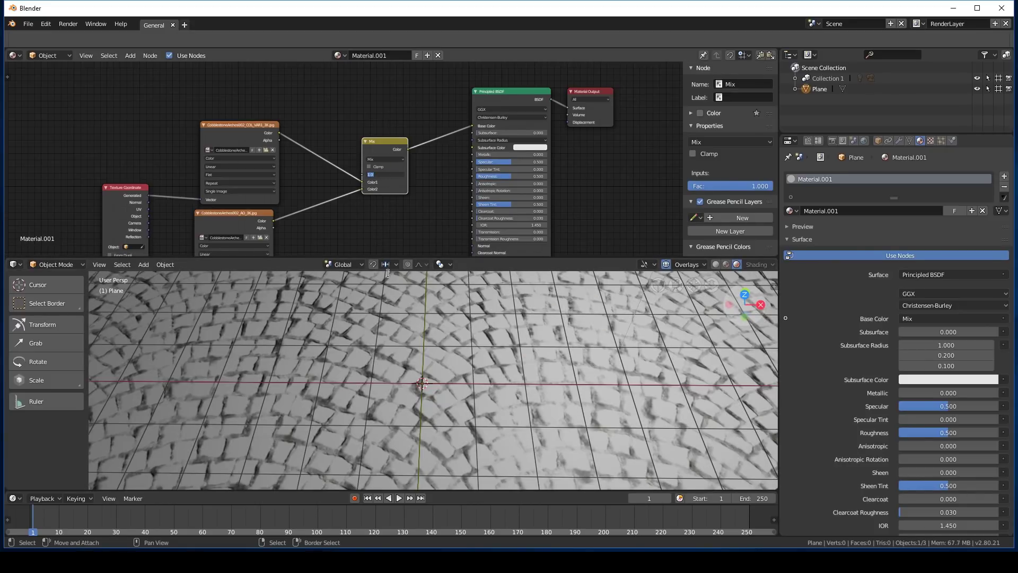
click(378, 159)
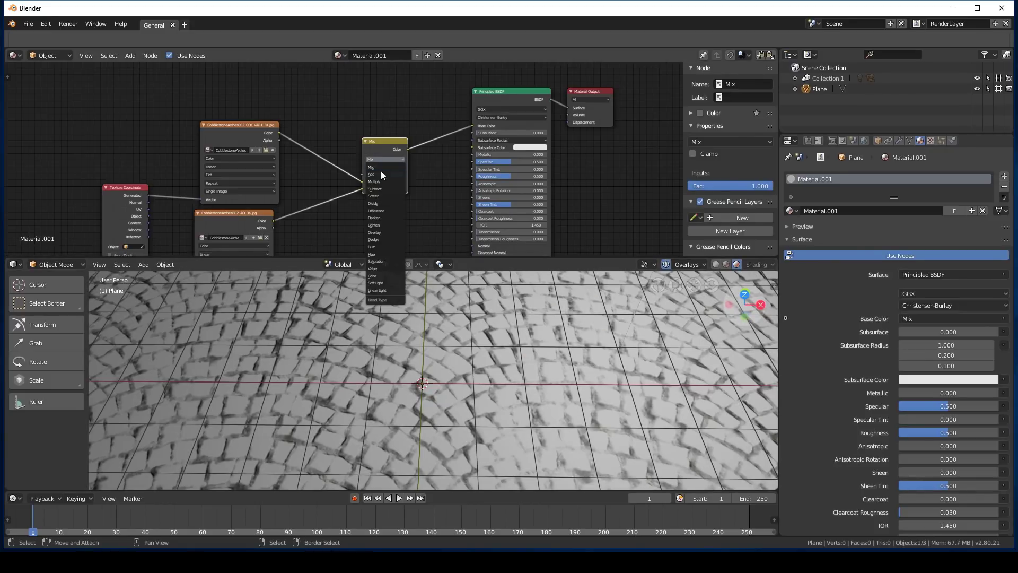
click(381, 182)
mouse_move(381, 370)
middle_down()
mouse_move(477, 383)
mouse_move(465, 378)
middle_up()
scroll(465, 378, down, 6)
scroll(465, 378, up, 2)
mouse_move(392, 176)
mouse_down()
mouse_move(366, 176)
mouse_move(404, 174)
mouse_up()
Replace the cobblestone colour image with CityStreetRoadAsphaltTwoLaneWorn001_COL_6K.jpg from that texture's 6K folder
middle_drag(233, 212, 387, 197)
scroll(354, 187, up, 7)
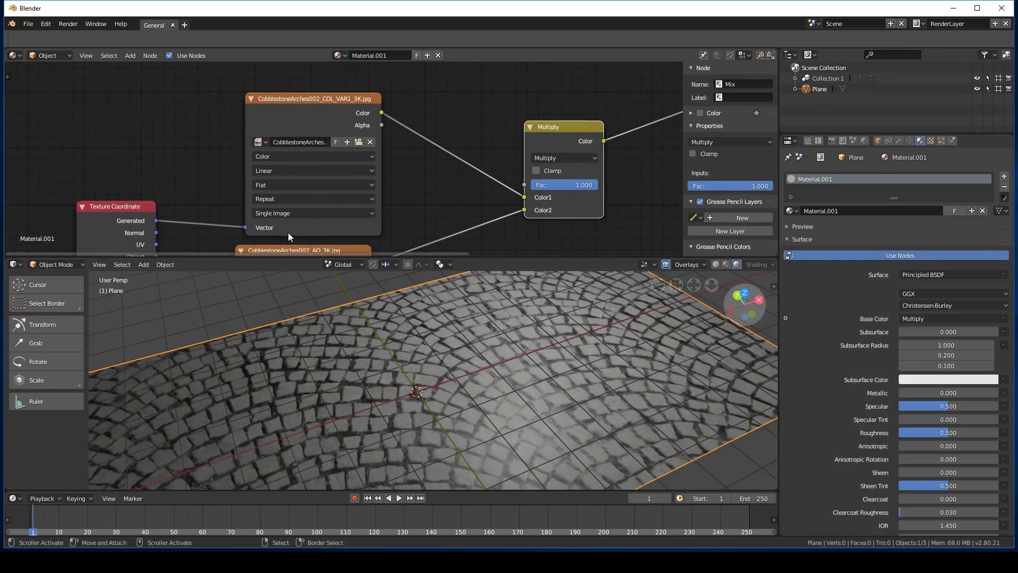
middle_drag(290, 234, 313, 151)
drag(320, 184, 332, 181)
middle_drag(358, 103, 350, 186)
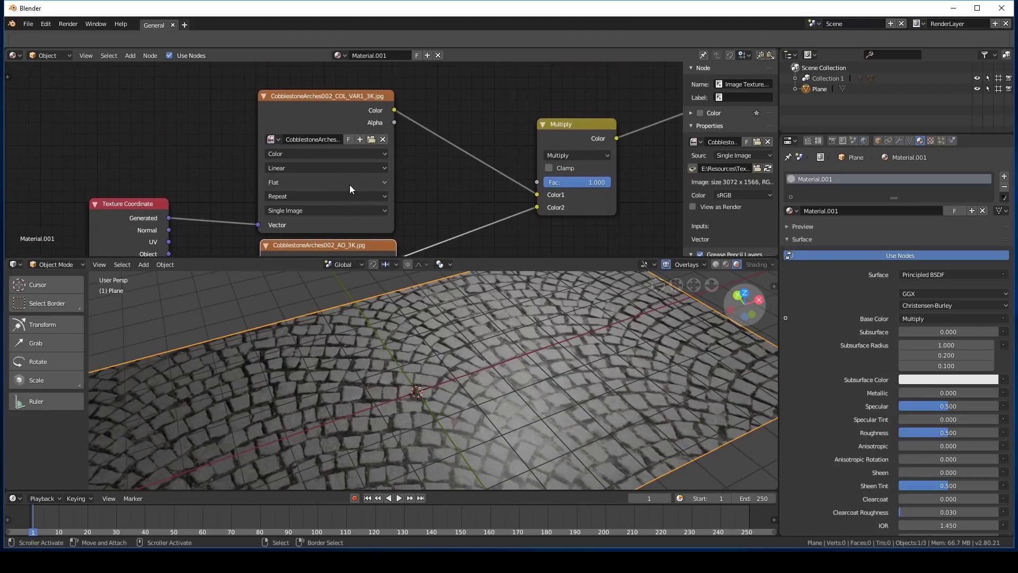
click(371, 139)
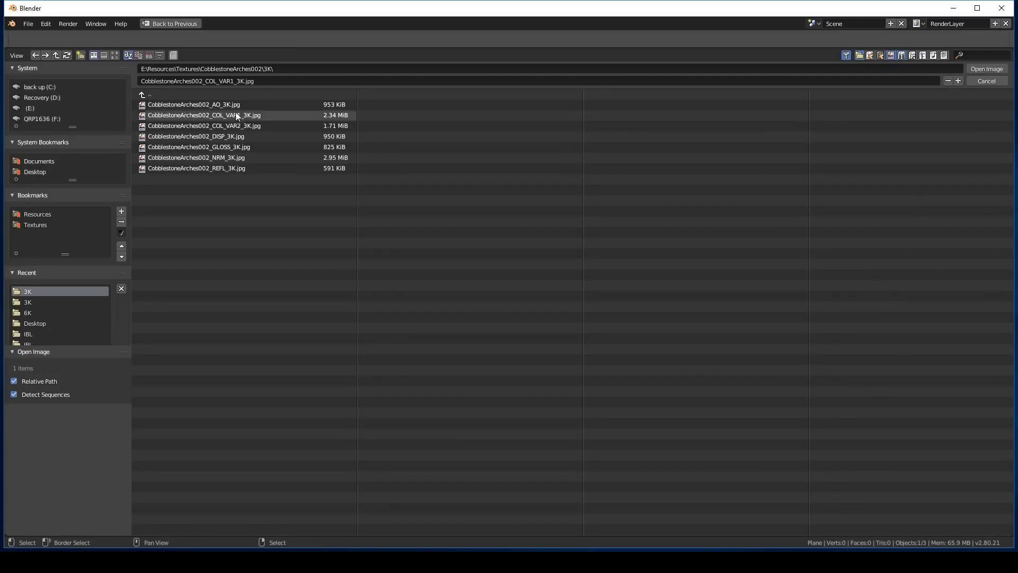
click(148, 94)
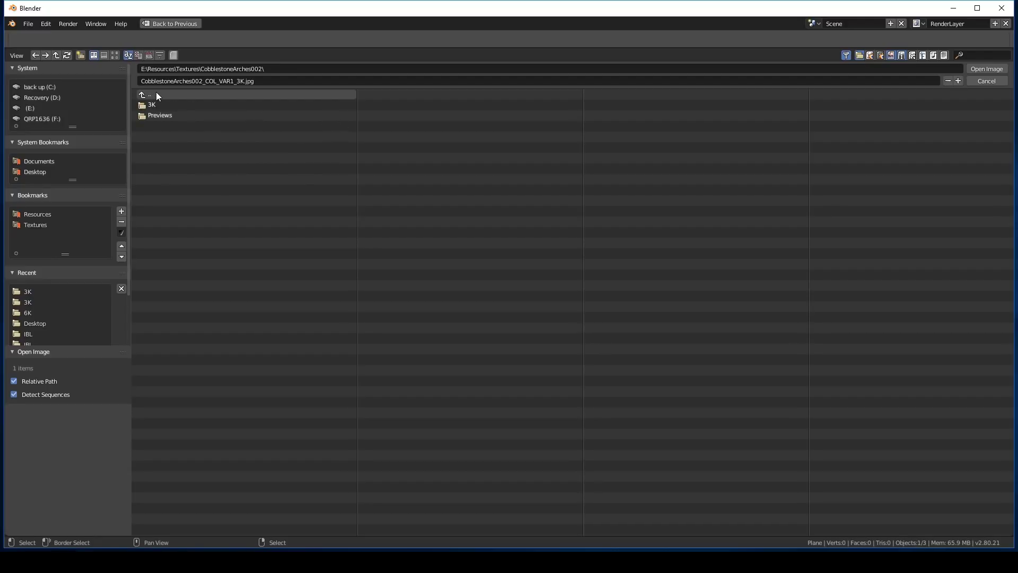
click(156, 95)
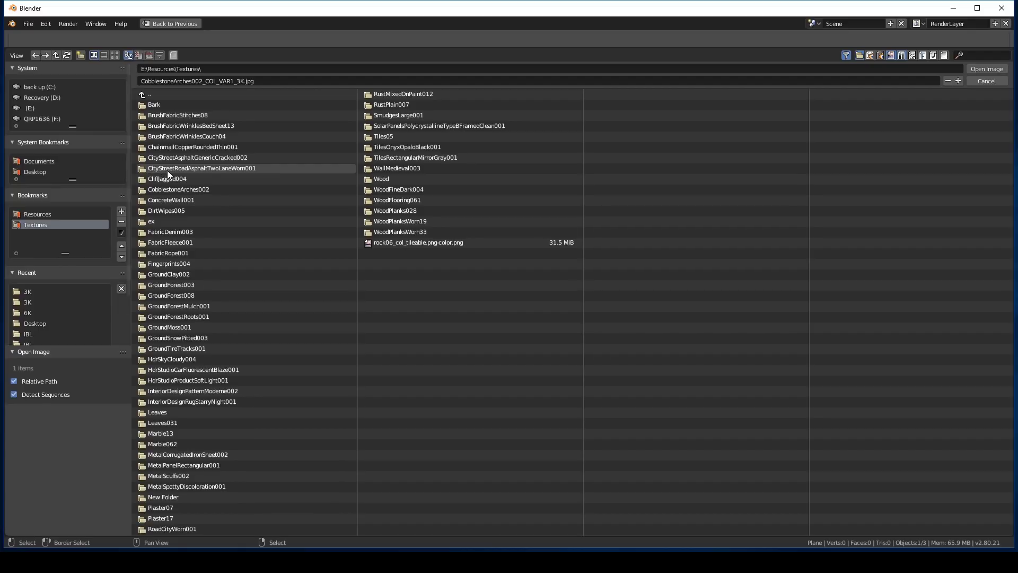
double_click(214, 167)
double_click(165, 113)
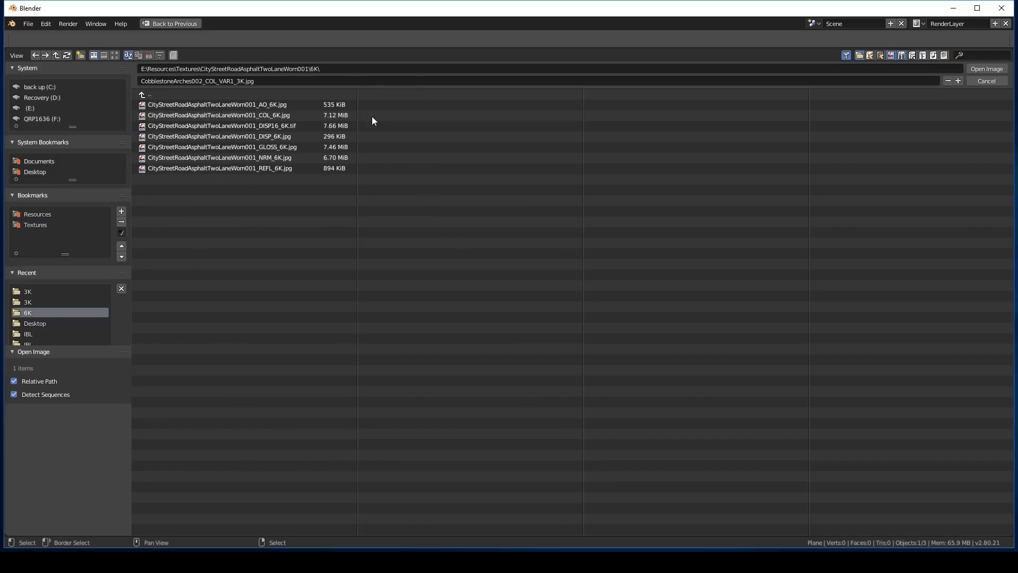
double_click(258, 116)
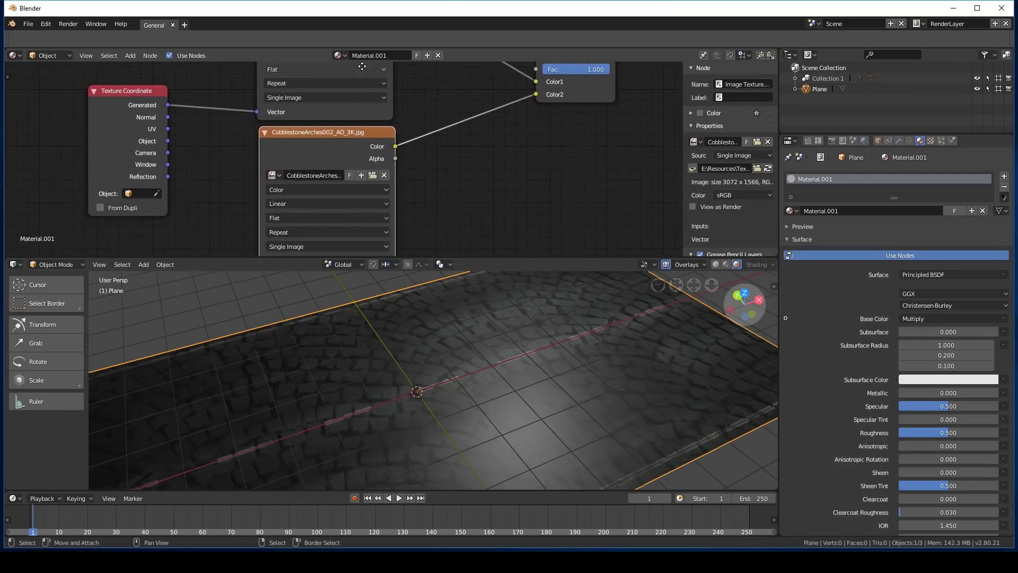
Replace the cobblestone AO image with CityStreetRoadAsphaltTwoLaneWorn001_AO_6K.jpg from the asphalt texture's 6K folder
click(372, 170)
double_click(160, 96)
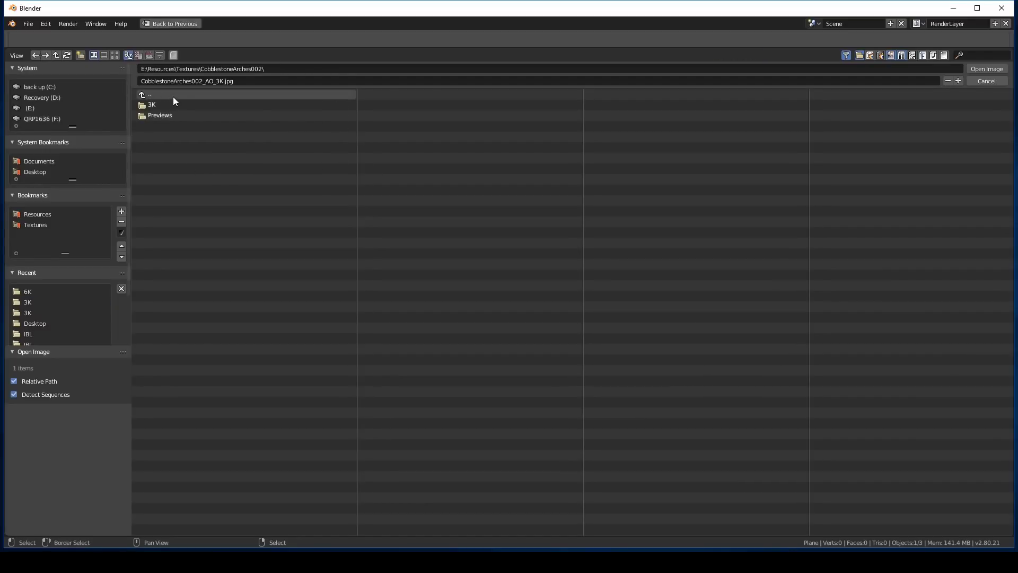
double_click(167, 114)
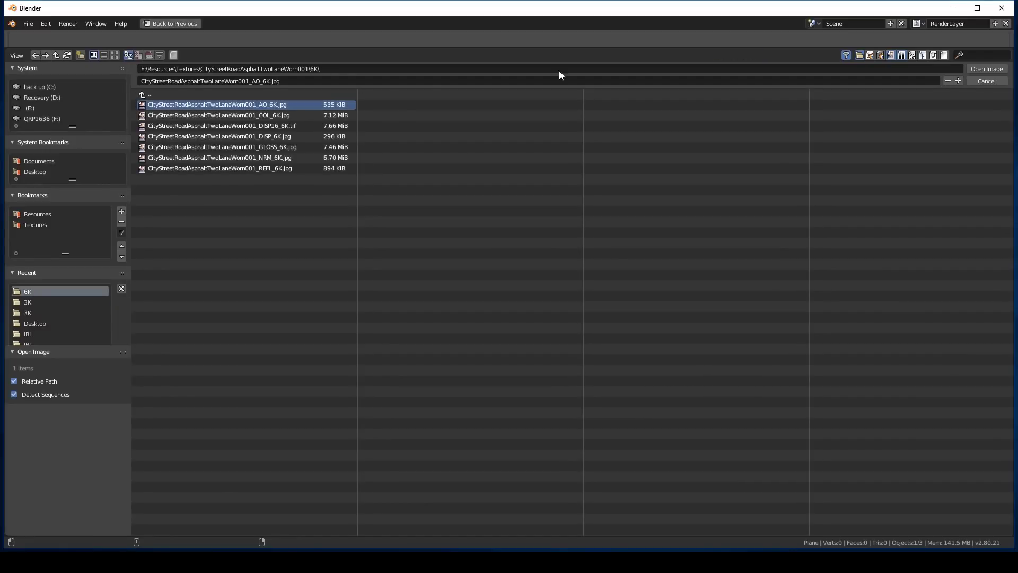
Examine the asphalt road texture on the plane from several angles, along with the Multiply node's setup
scroll(507, 364, up, 3)
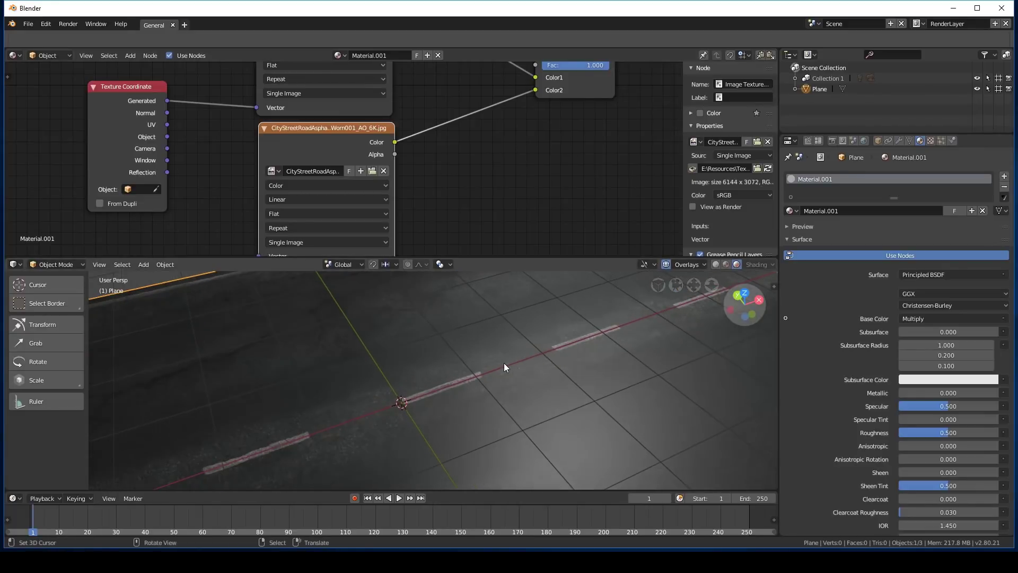
middle_drag(507, 364, 377, 267)
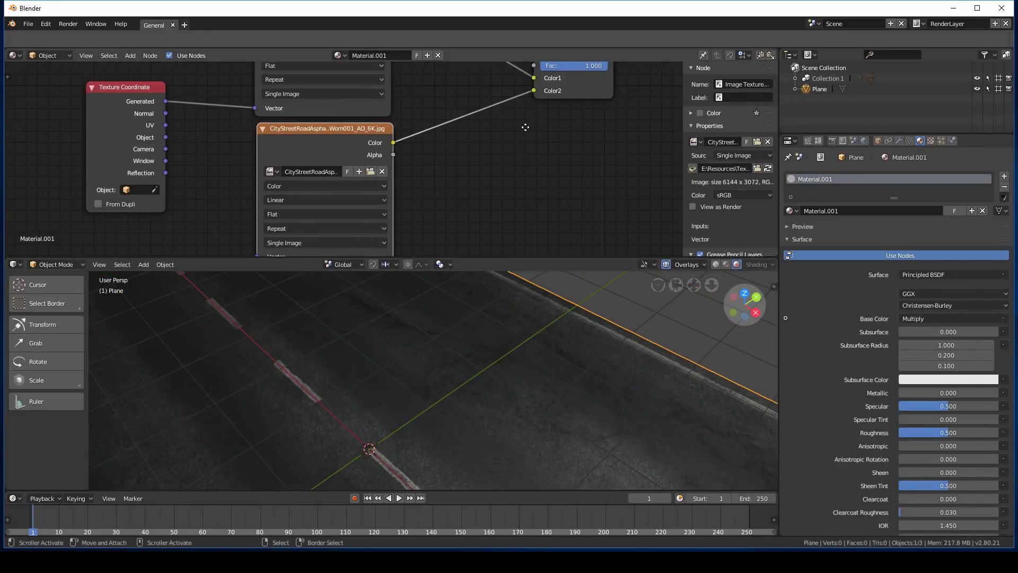
middle_drag(589, 65, 422, 135)
mouse_move(422, 136)
mouse_down()
mouse_move(371, 136)
mouse_move(442, 137)
mouse_up()
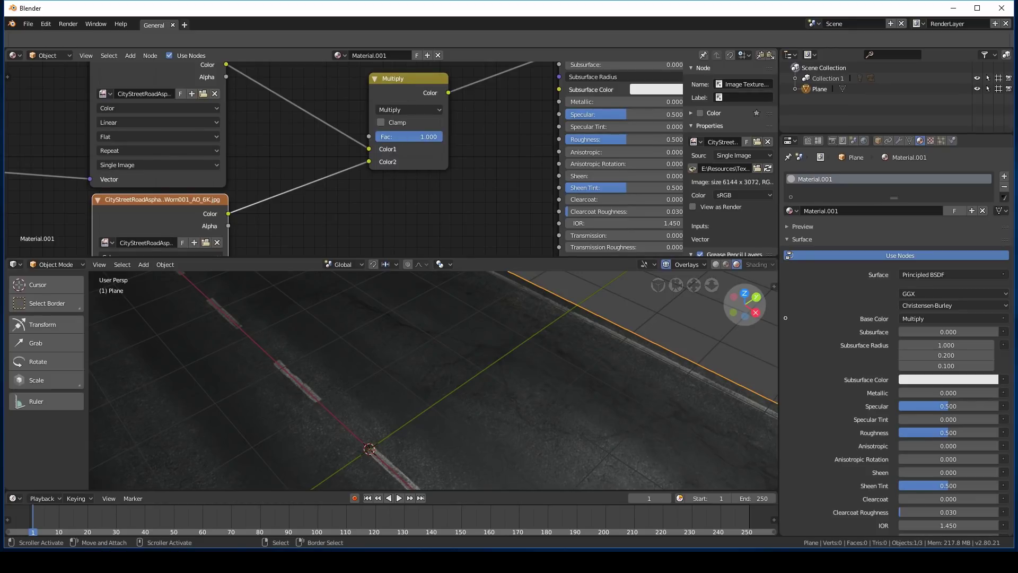
middle_drag(426, 350, 520, 441)
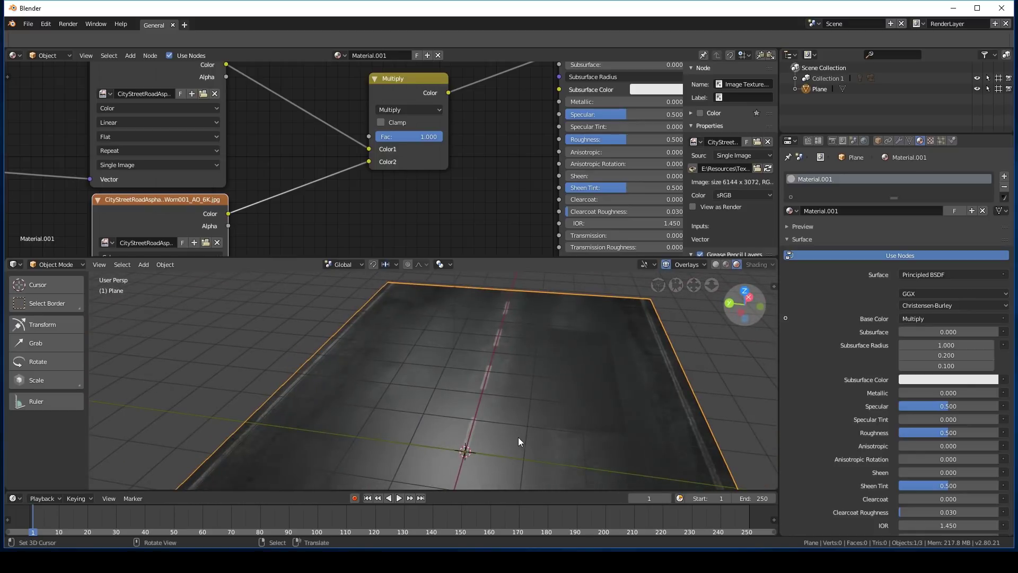
scroll(464, 379, up, 3)
scroll(387, 155, down, 2)
Duplicate the AO Image Texture node and link the Texture Coordinate's Generated output to the Vector inputs of both copies
middle_drag(386, 155, 321, 187)
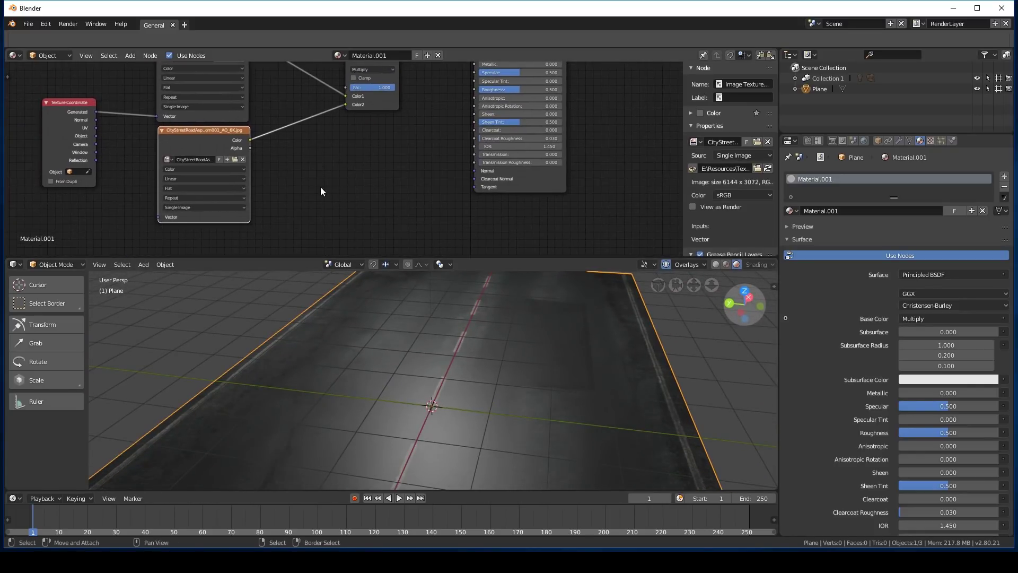
key(shift+a)
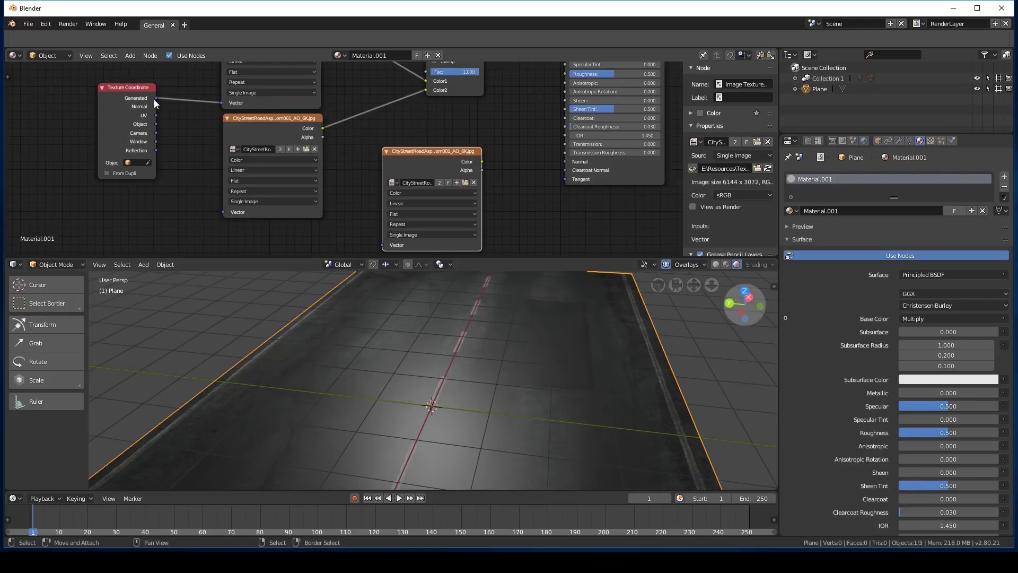
drag(154, 98, 223, 212)
middle_drag(156, 106, 195, 84)
drag(197, 74, 426, 221)
middle_drag(447, 186, 364, 184)
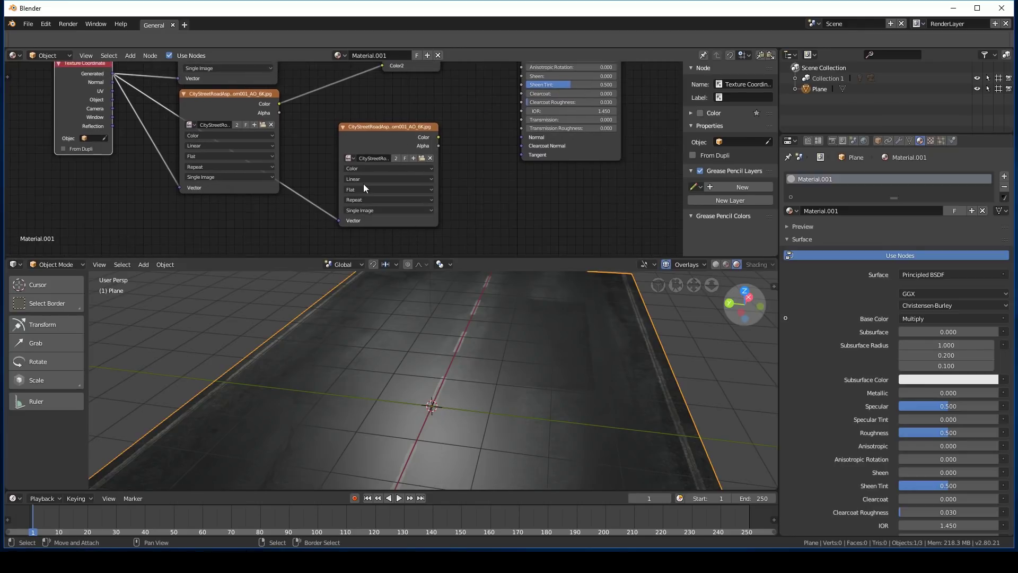
Place the duplicated Image Texture node below the AO node and link its Color output to the Principled BSDF's Normal input
drag(386, 127, 210, 202)
middle_drag(326, 225, 380, 211)
mouse_move(317, 200)
mouse_down()
mouse_move(495, 158)
mouse_move(577, 123)
mouse_up()
Load CityStreetRoadAsphaltTwoLaneWorn001_NRM_6K.jpg into the Image Texture node feeding the Normal input and view the road surface
middle_drag(303, 221, 411, 174)
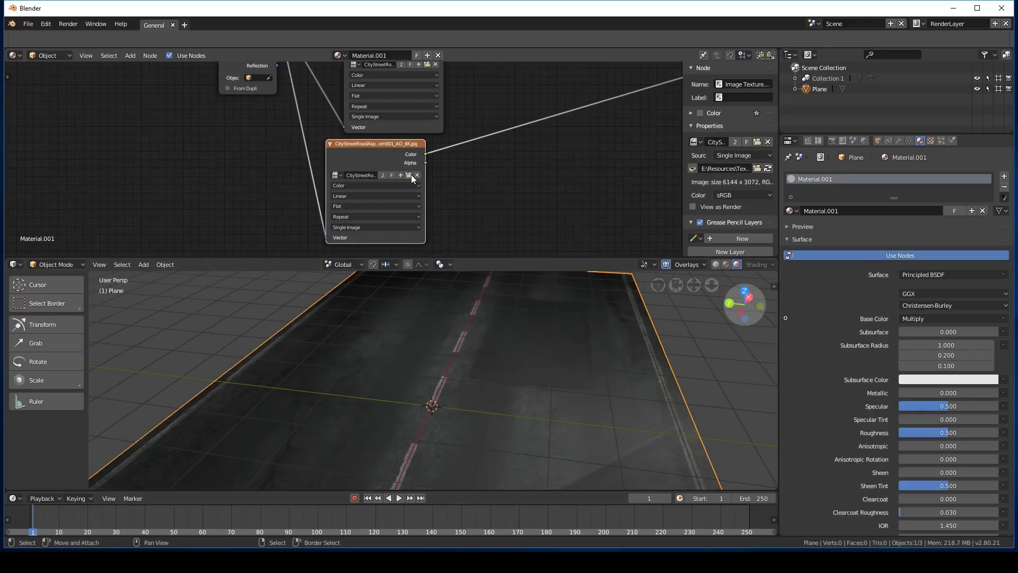
click(410, 176)
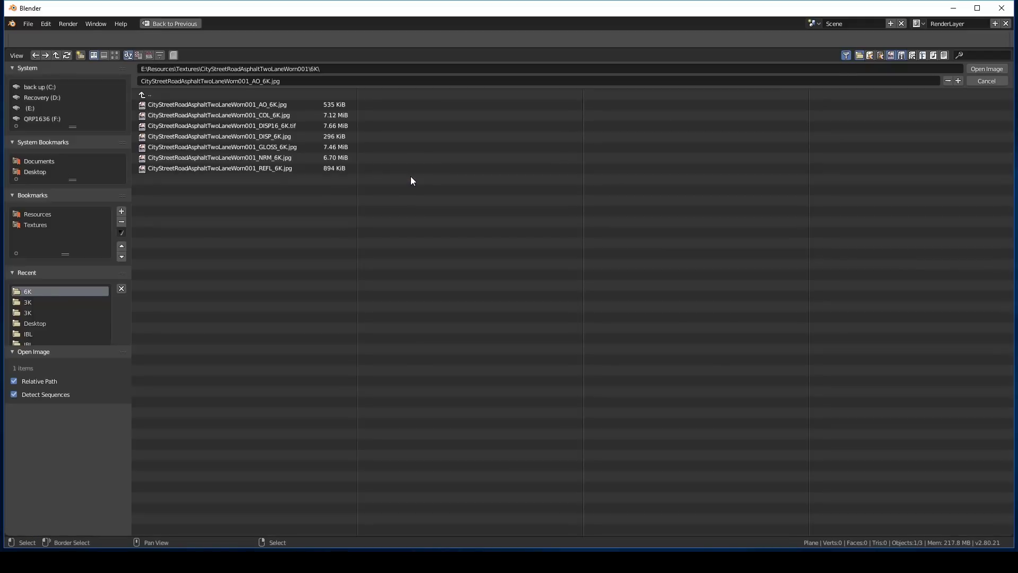
double_click(266, 158)
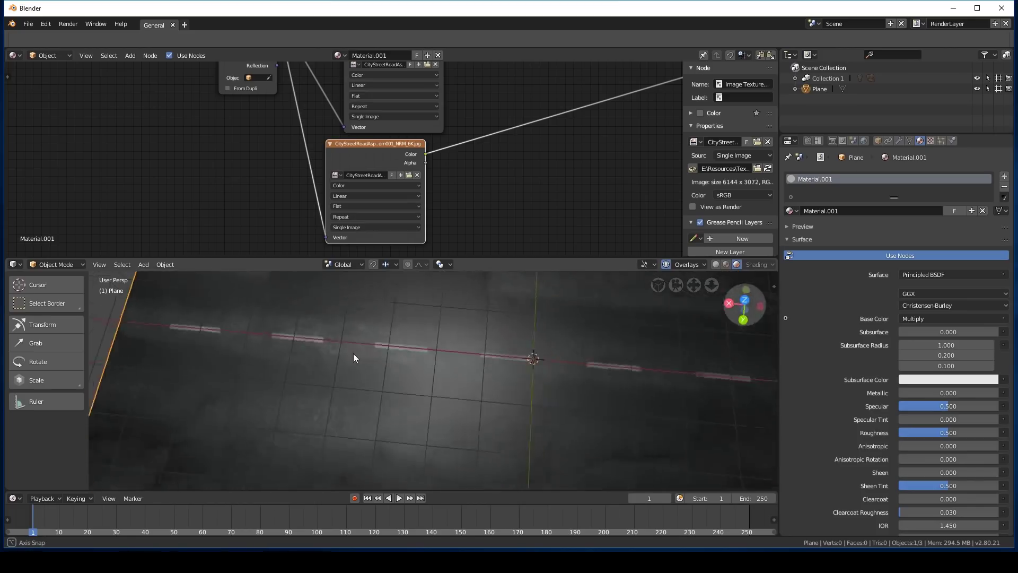
middle_drag(354, 357, 740, 313)
Insert a Normal Map node between the NRM texture and the Principled BSDF's Normal input
middle_drag(535, 217, 414, 56)
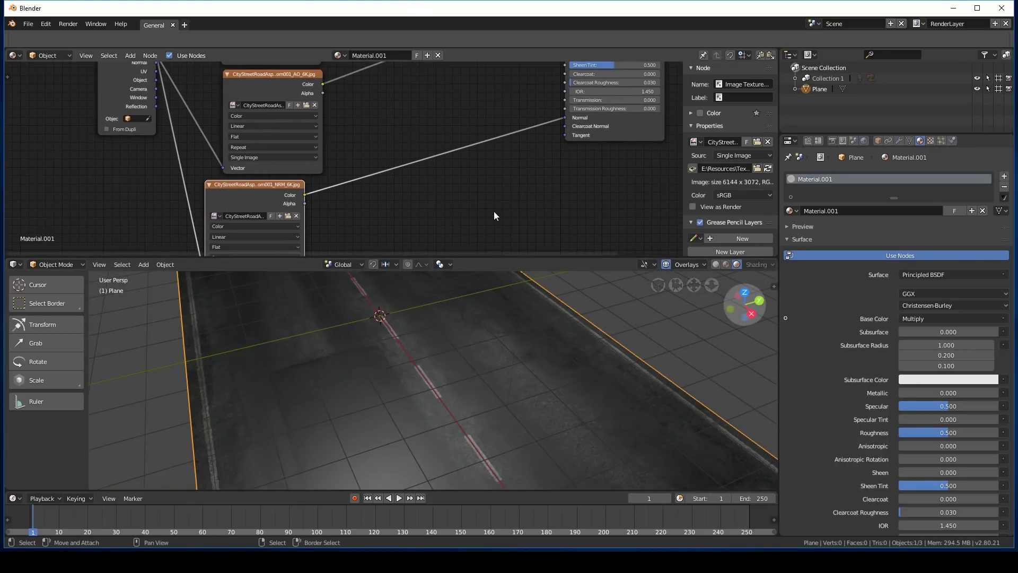
key(shift+a)
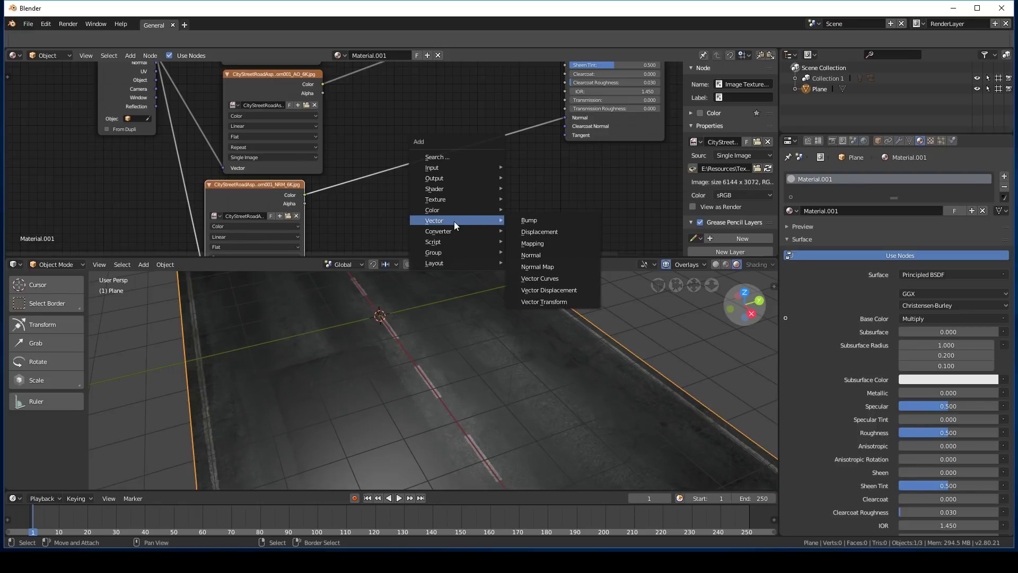
mouse_move(453, 230)
click(546, 263)
click(428, 130)
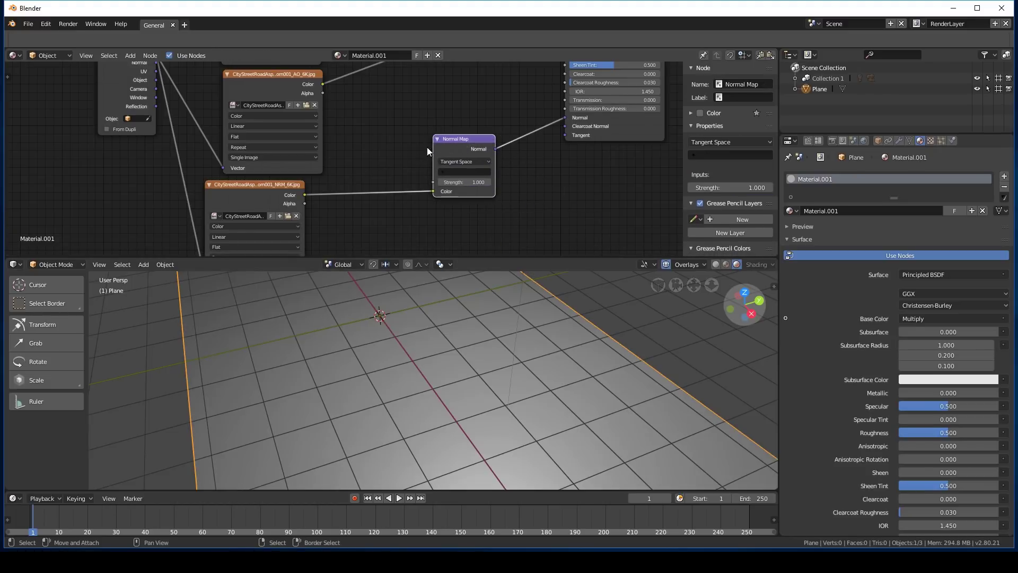
Set the NRM Image Texture node's color space to Non-Color Data
middle_drag(274, 212, 360, 190)
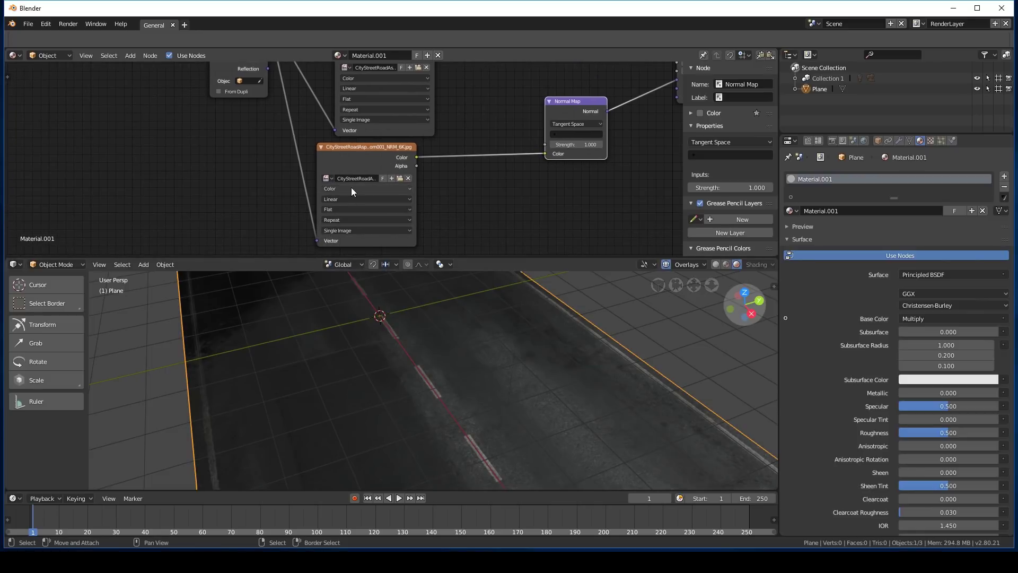
click(344, 188)
click(349, 167)
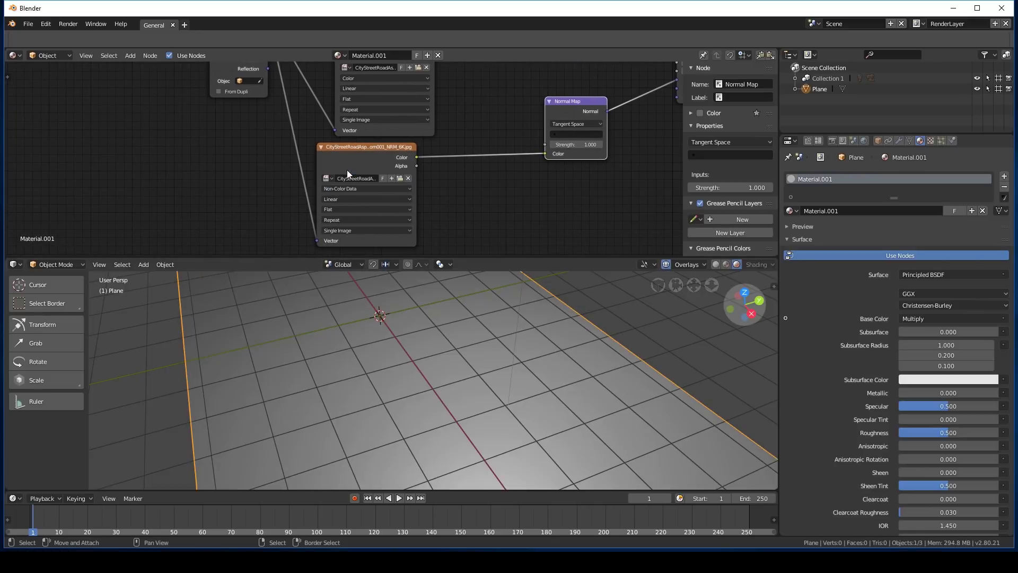
Try a Normal Map strength of 10 on the road surface, and set the strength back to 1
middle_drag(532, 165, 466, 185)
middle_drag(554, 332, 393, 332)
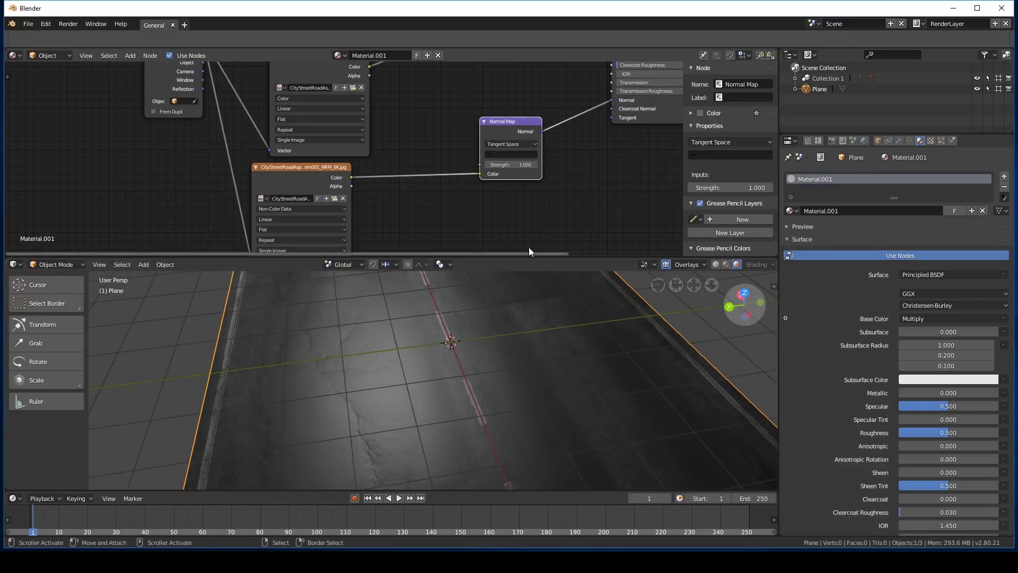
drag(512, 165, 594, 165)
middle_drag(496, 330, 506, 297)
scroll(448, 341, down, 6)
scroll(498, 332, up, 4)
double_click(510, 164)
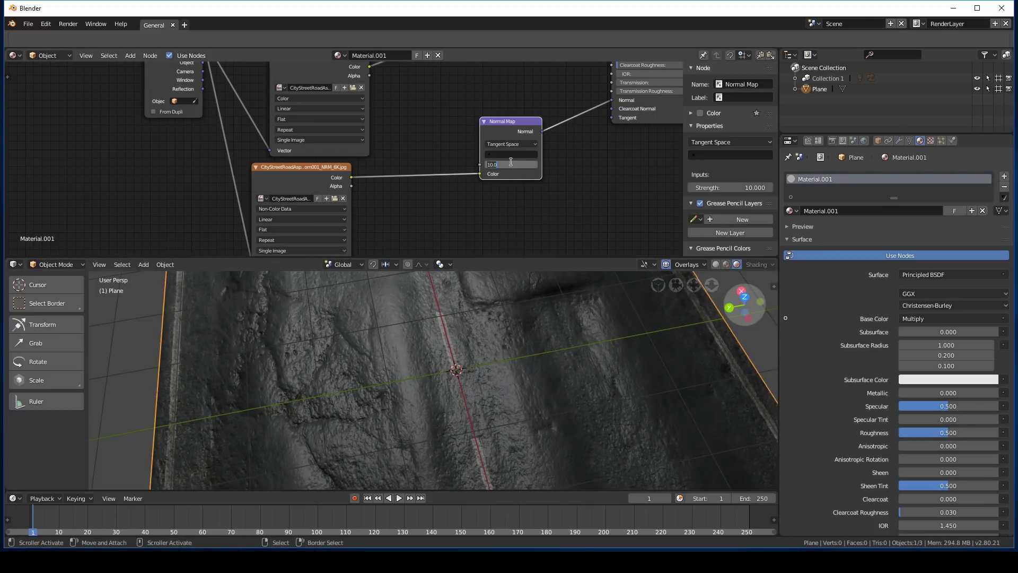
text(1)
key(Return)
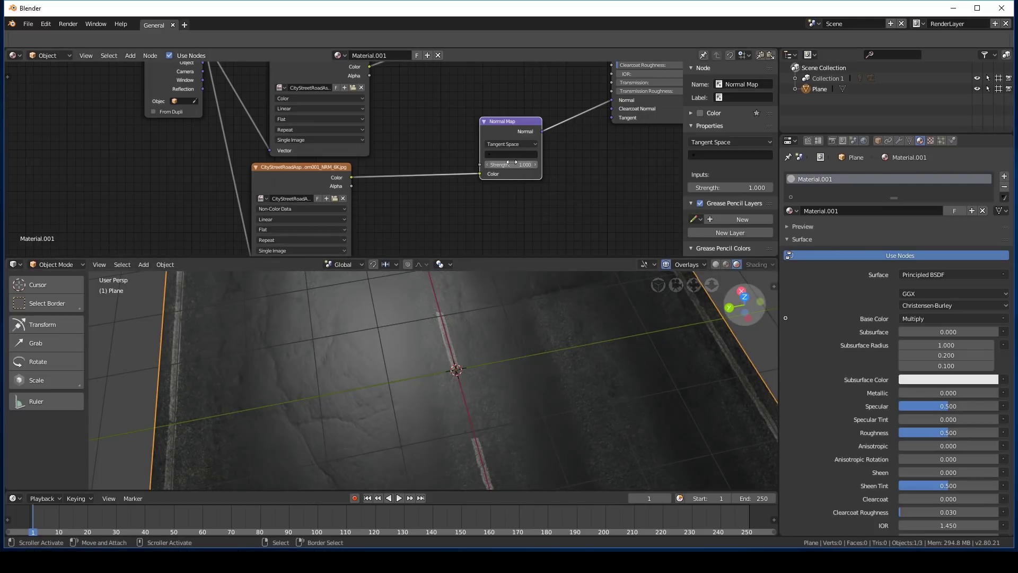
Set the Normal Map node's strength to 2 and view the road surface from another angle
middle_drag(528, 301, 491, 250)
double_click(510, 164)
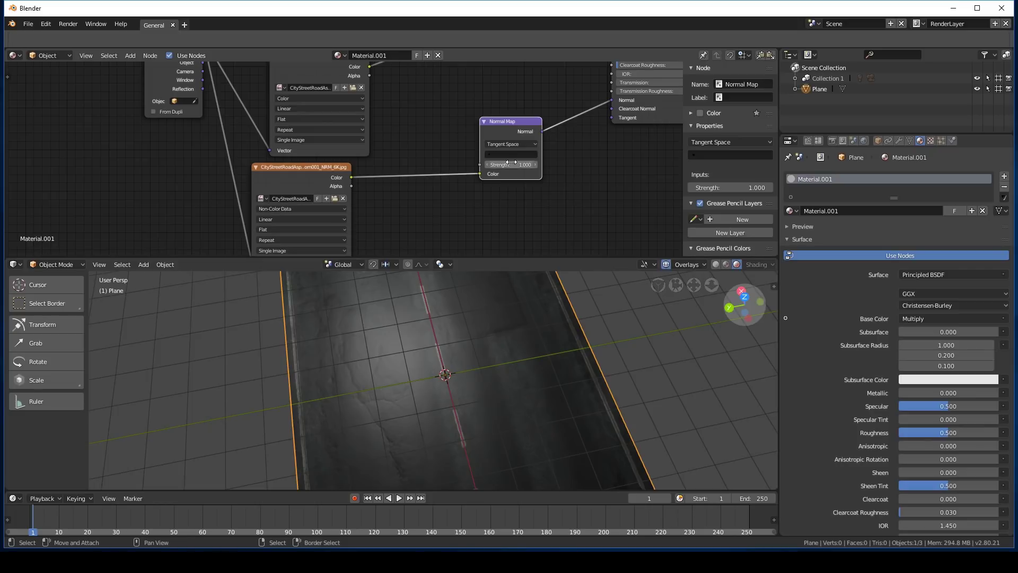
text(2)
key(Return)
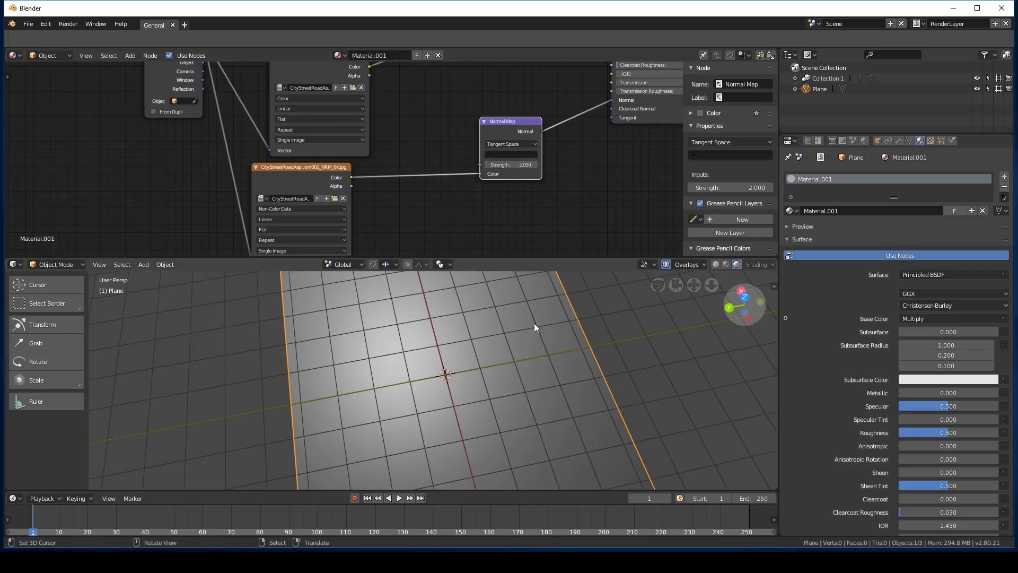
middle_drag(524, 349, 419, 335)
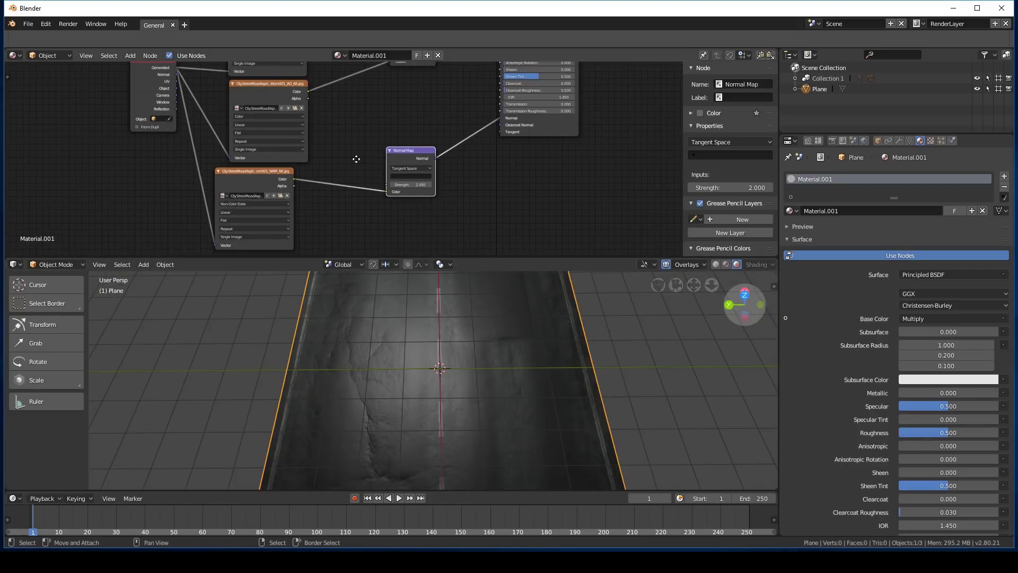
Move the Normal Map node closer to the Principled BSDF and reposition the NRM Image Texture node below the AO node
middle_drag(356, 159, 339, 185)
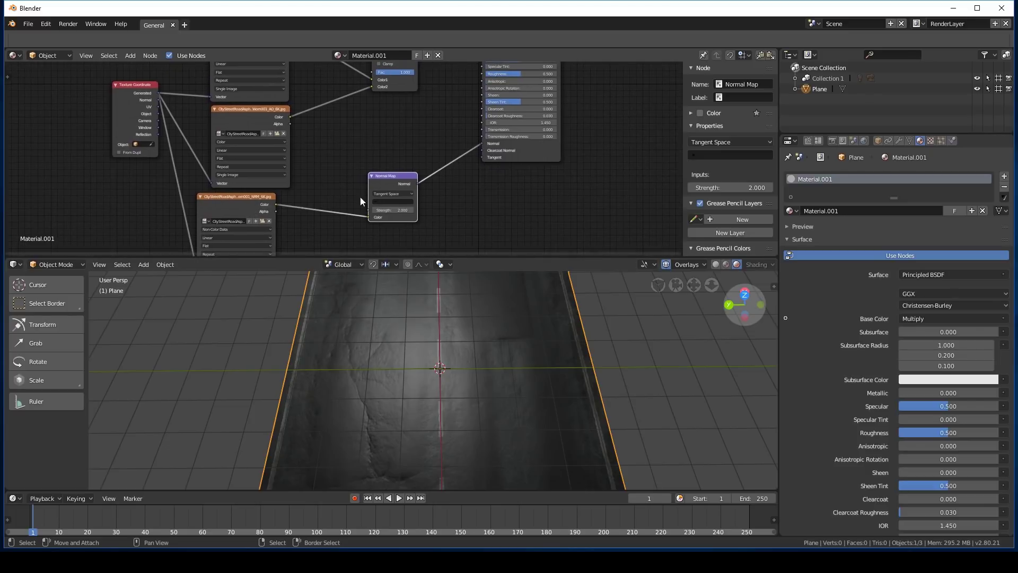
drag(380, 176, 431, 189)
middle_drag(430, 177, 493, 179)
drag(310, 199, 388, 202)
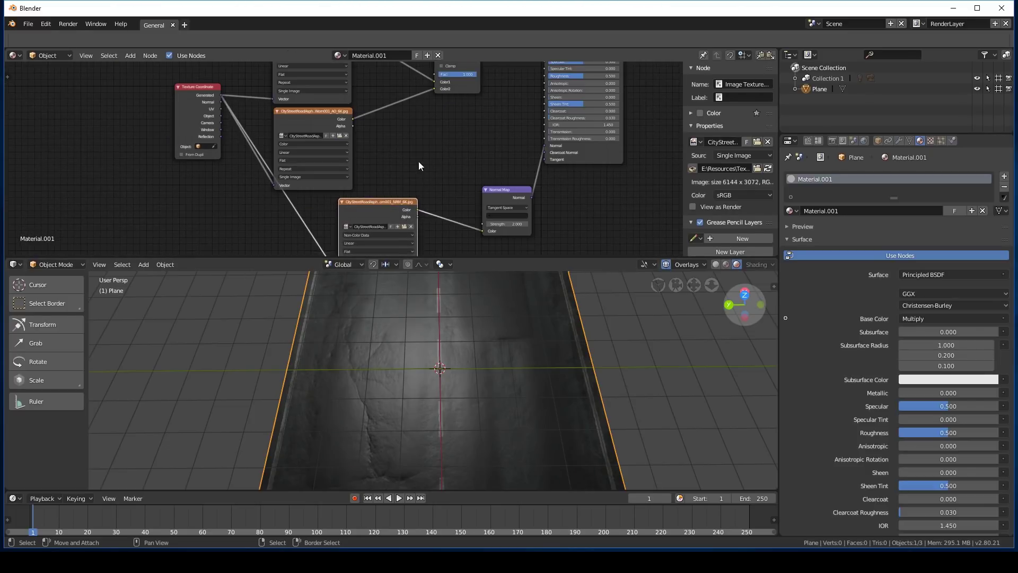
middle_drag(418, 160, 369, 124)
drag(327, 151, 256, 167)
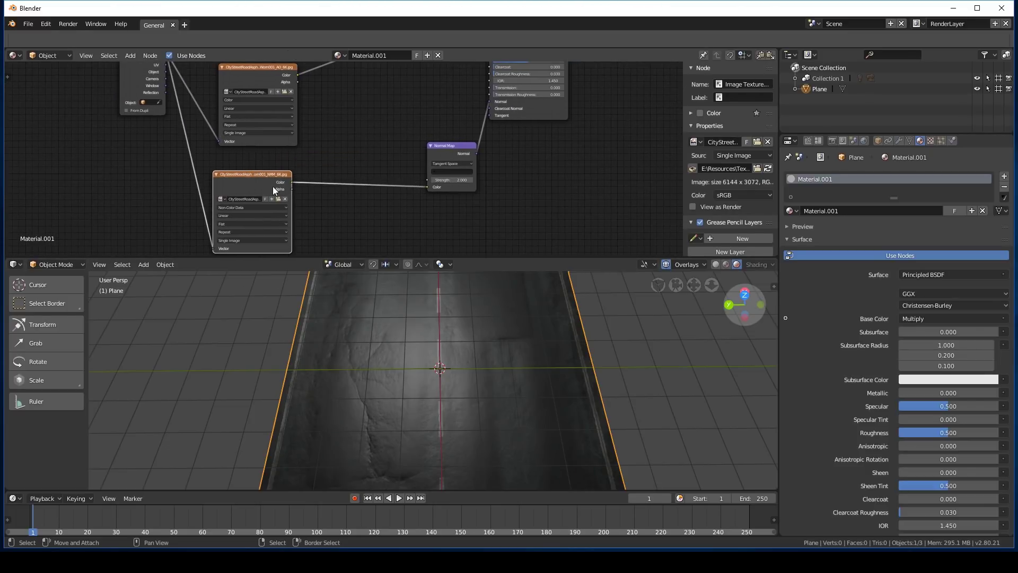
Duplicate the NRM Image Texture node, place it beside the AO node and link its Color output to the Principled BSDF's Roughness input
key(shift+d)
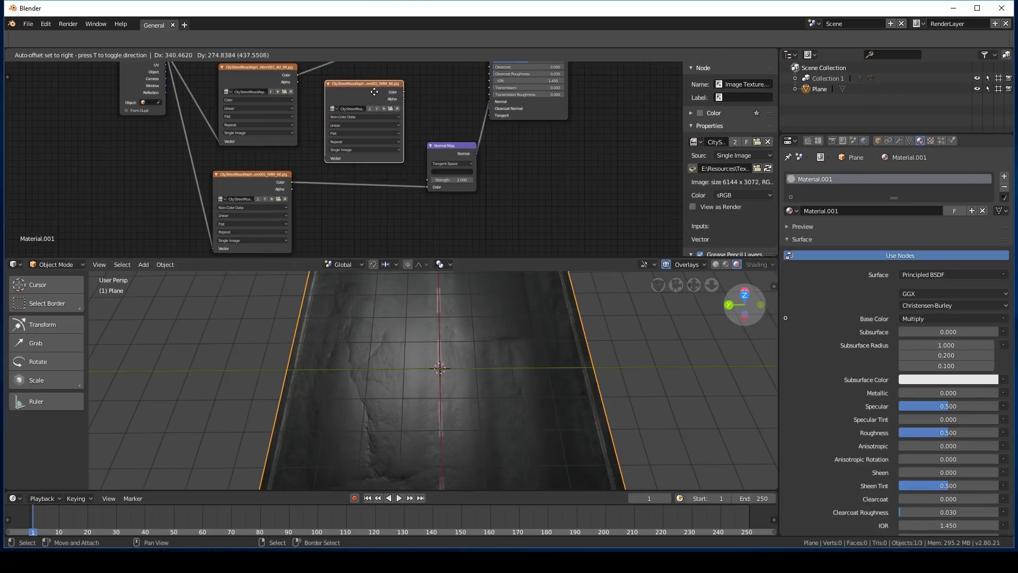
click(378, 93)
middle_drag(453, 91, 321, 191)
scroll(313, 168, up, 5)
drag(284, 205, 412, 118)
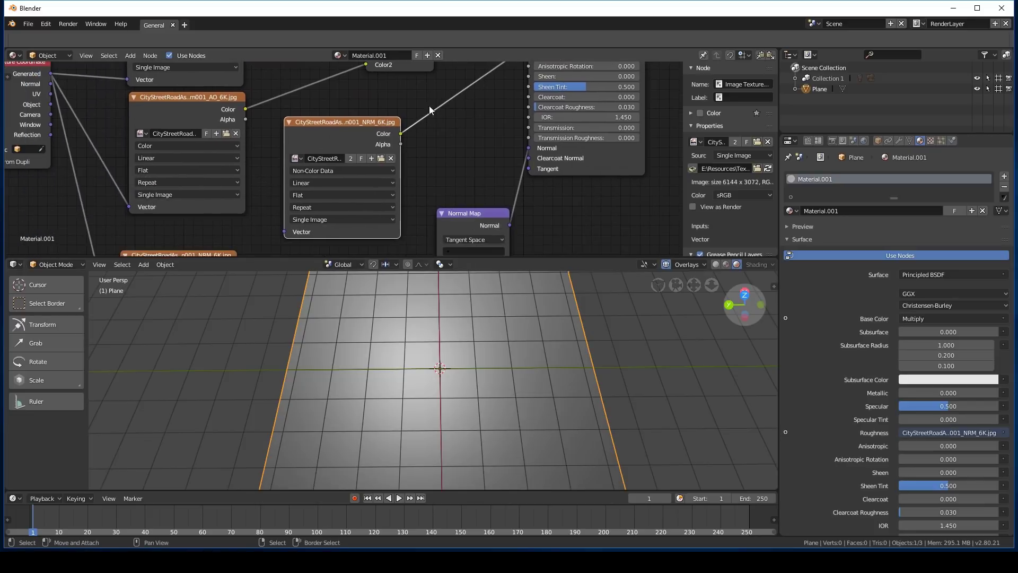
drag(386, 180, 418, 145)
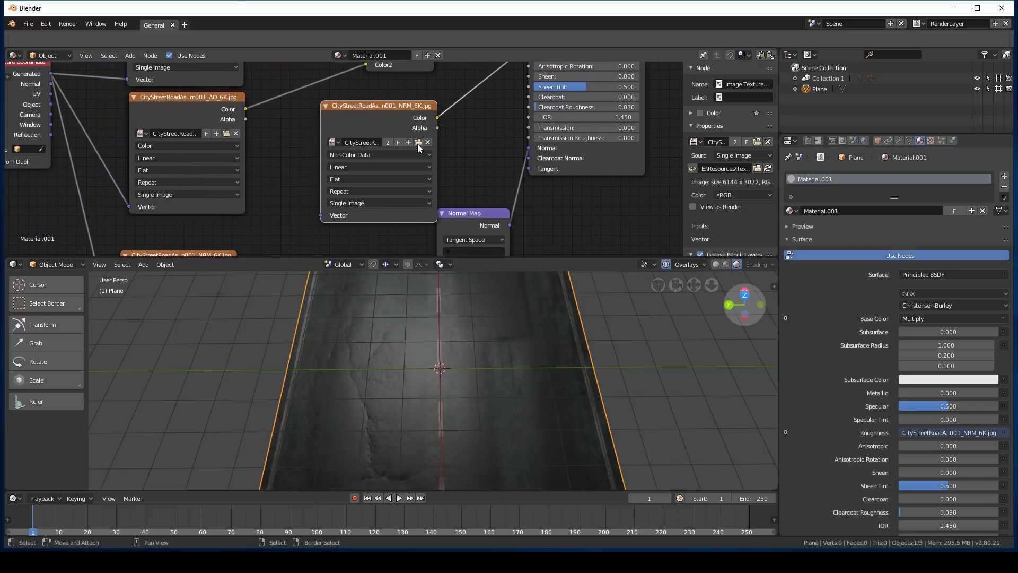
Load CityStreetRoadAsphaltTwoLaneWorn001_GLOSS_6K.jpg into the Image Texture node feeding Roughness and move that node closer to the AO node
click(418, 142)
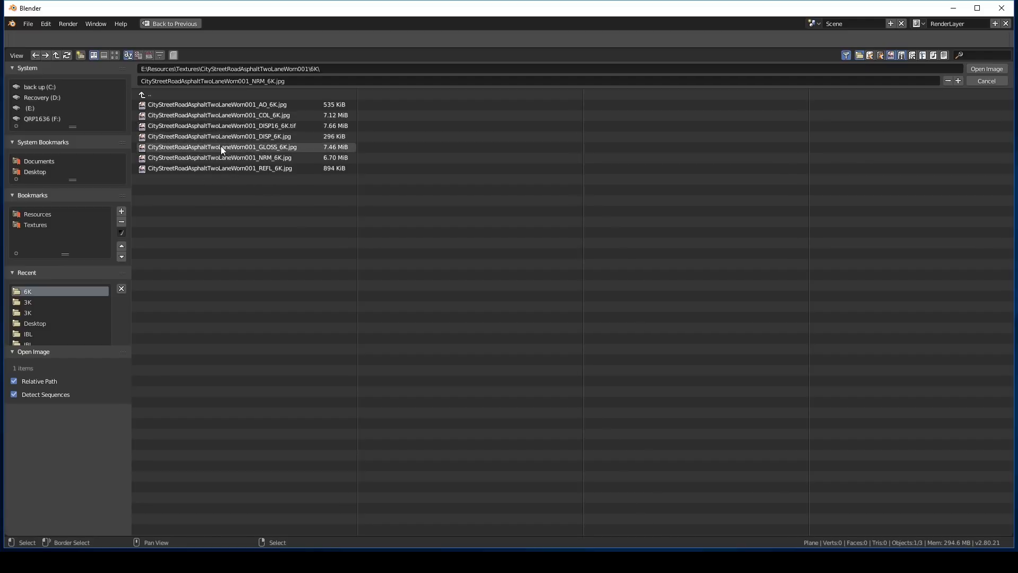
click(266, 145)
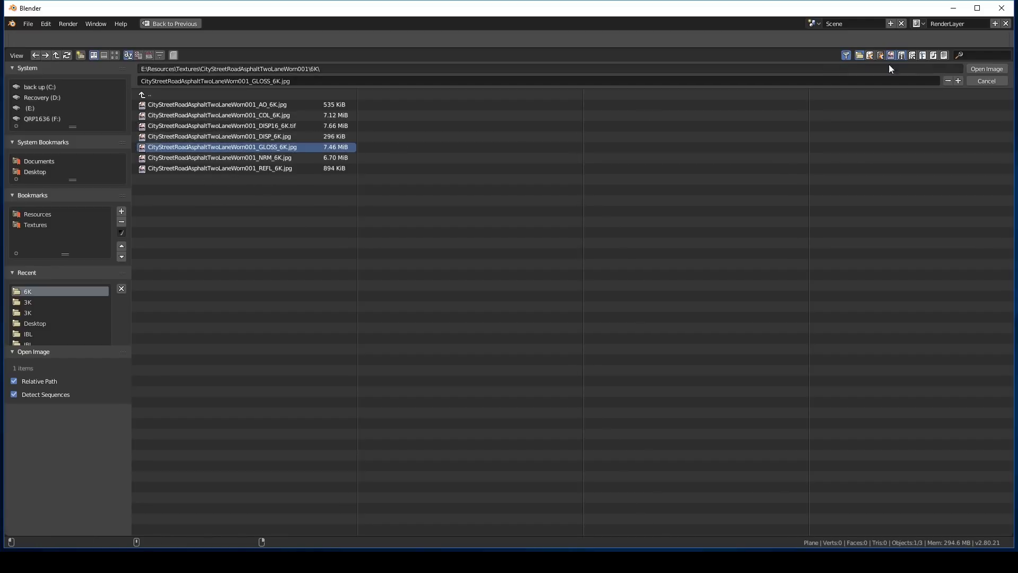
click(987, 68)
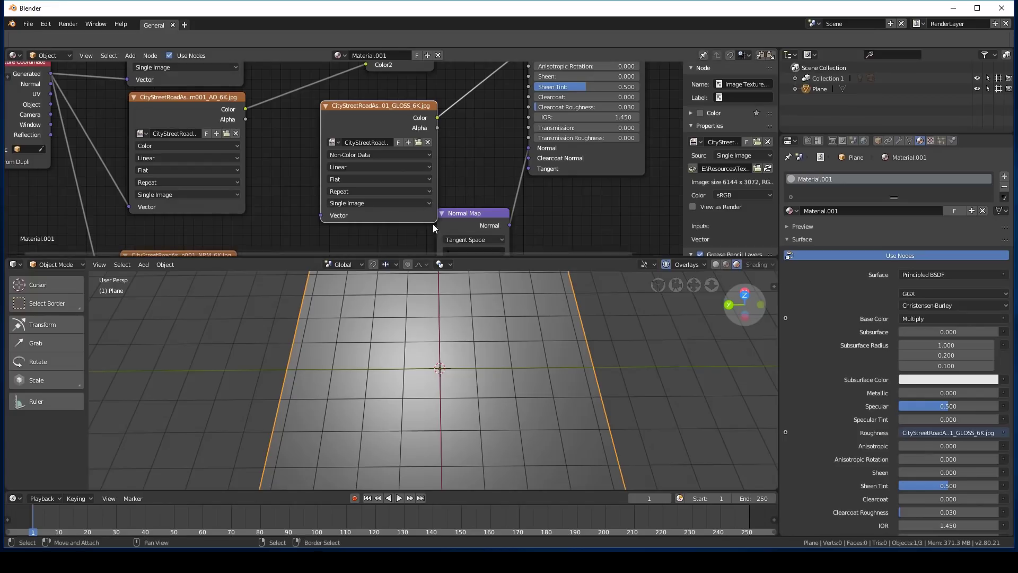
middle_drag(383, 329, 428, 329)
middle_drag(341, 160, 410, 205)
drag(444, 184, 411, 176)
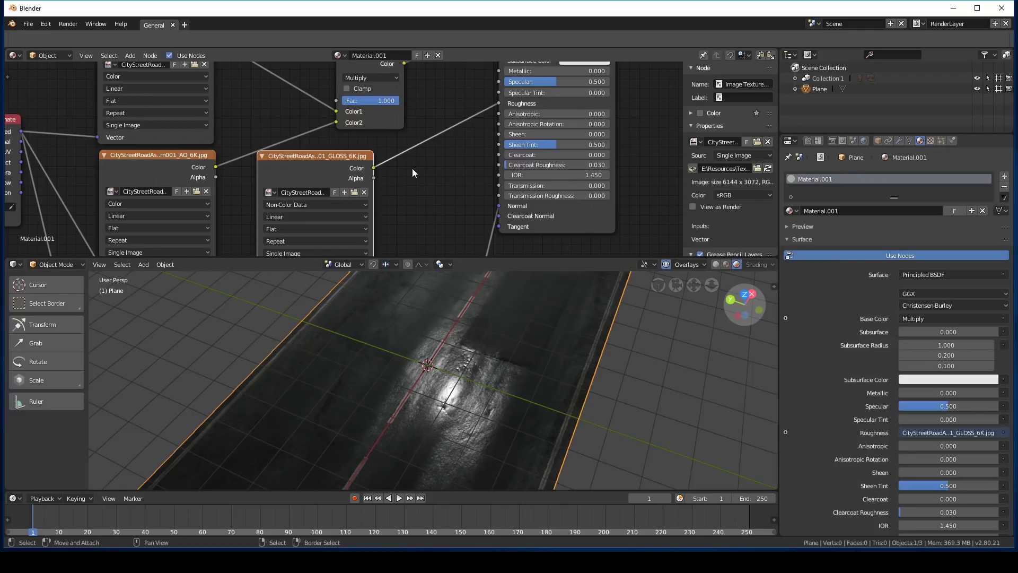
middle_drag(414, 167, 428, 146)
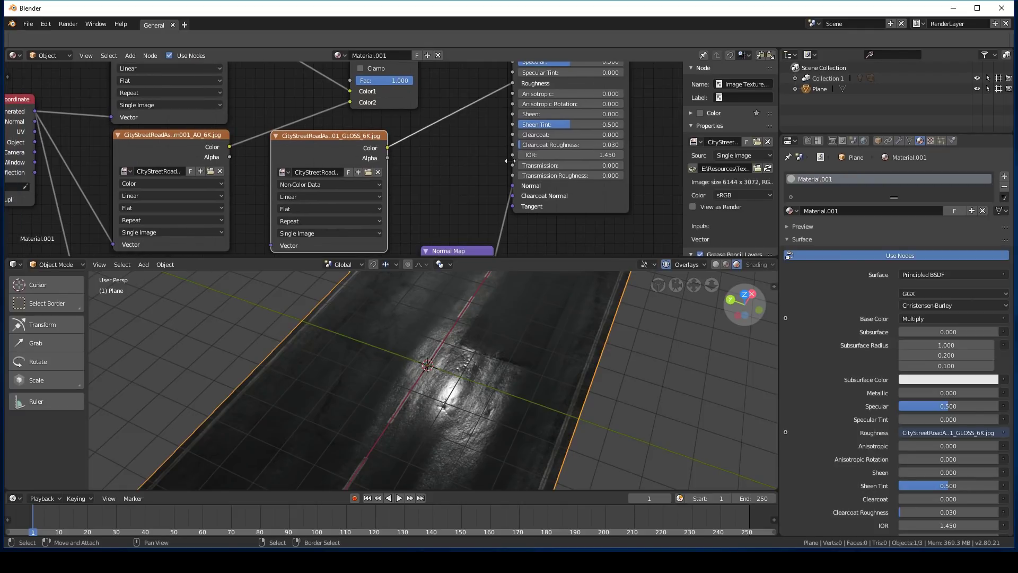
Insert a ColorRamp node between the GLOSS texture and the Principled BSDF's Roughness input
key(shift+a)
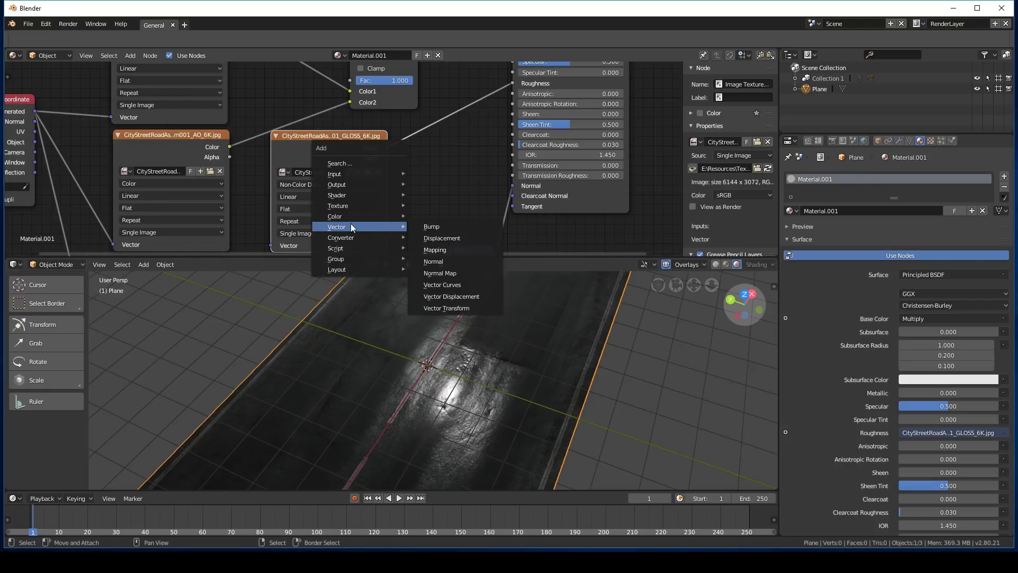
mouse_move(341, 218)
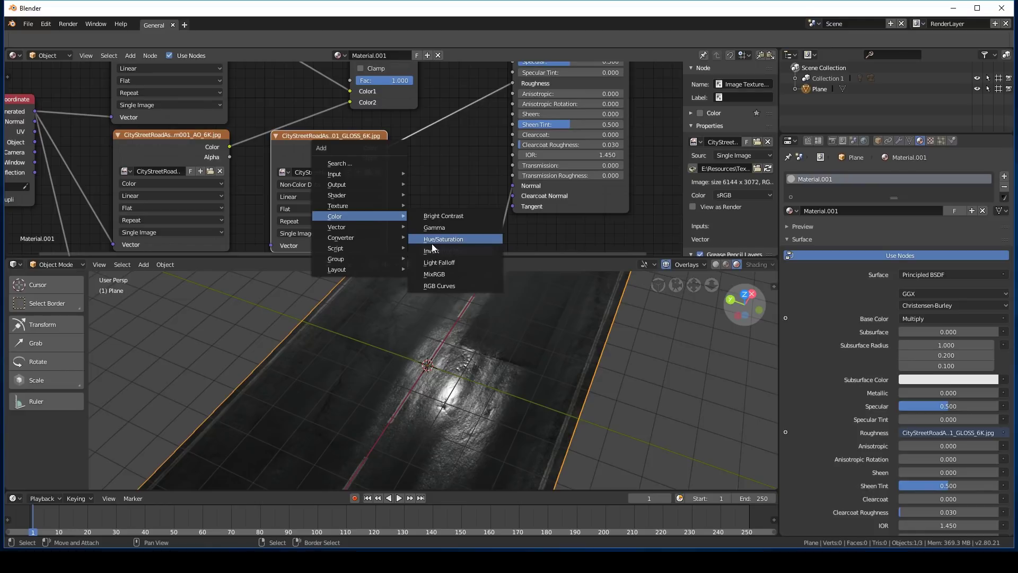
mouse_move(368, 237)
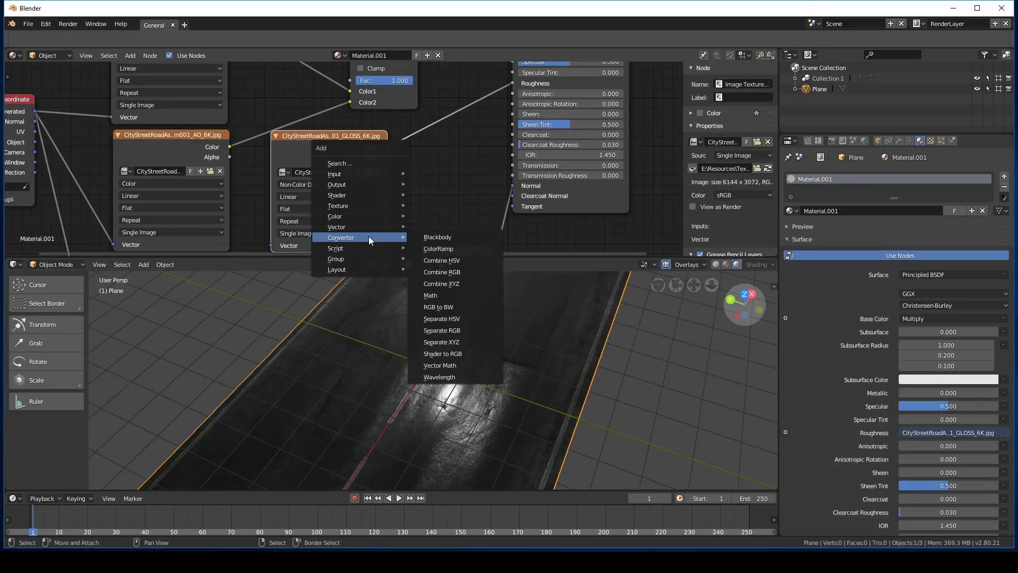
click(440, 247)
click(501, 173)
Invert the ColorRamp by moving the white stop to the start and the black stop to position 0.223
drag(539, 175, 383, 177)
drag(527, 175, 460, 179)
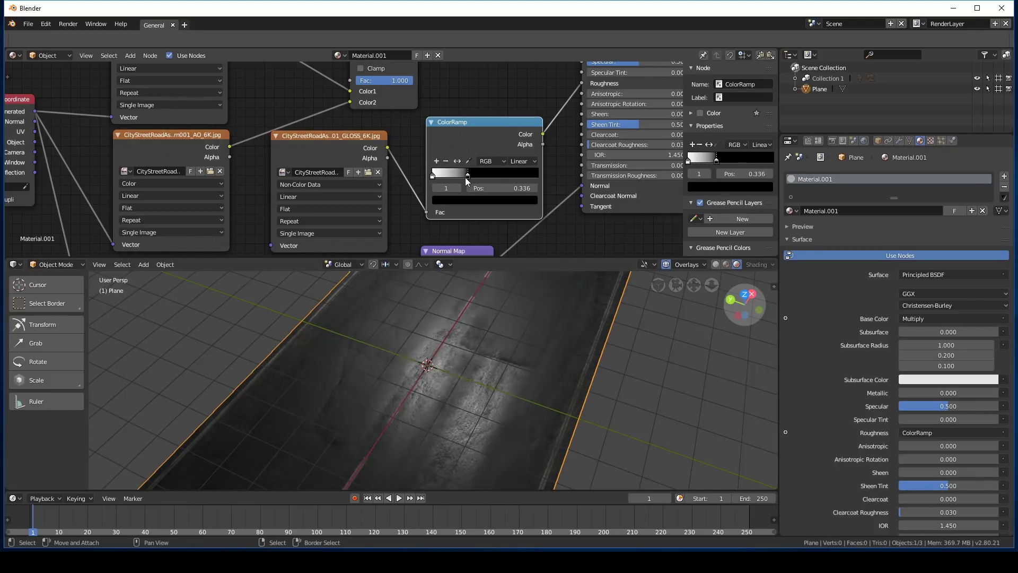
middle_drag(505, 357, 562, 347)
scroll(440, 330, down, 4)
scroll(476, 364, up, 4)
Enable nodes for the World and set its background color to black
click(864, 141)
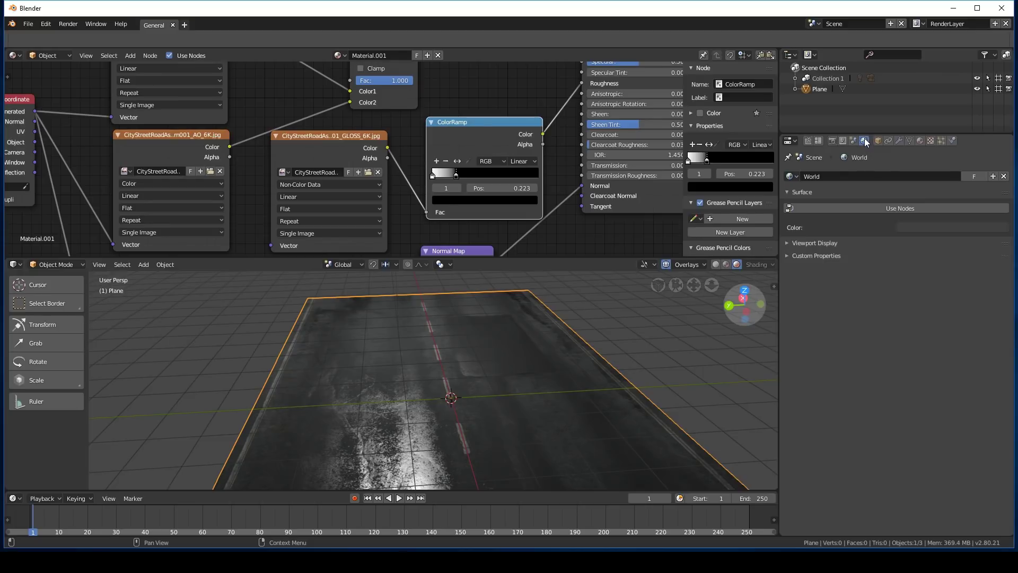
click(918, 209)
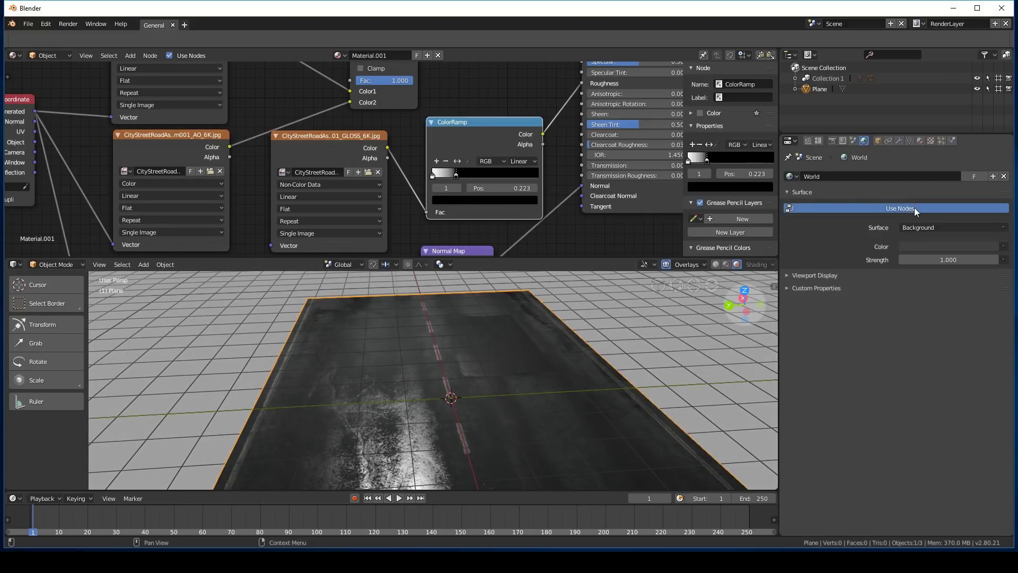
click(947, 246)
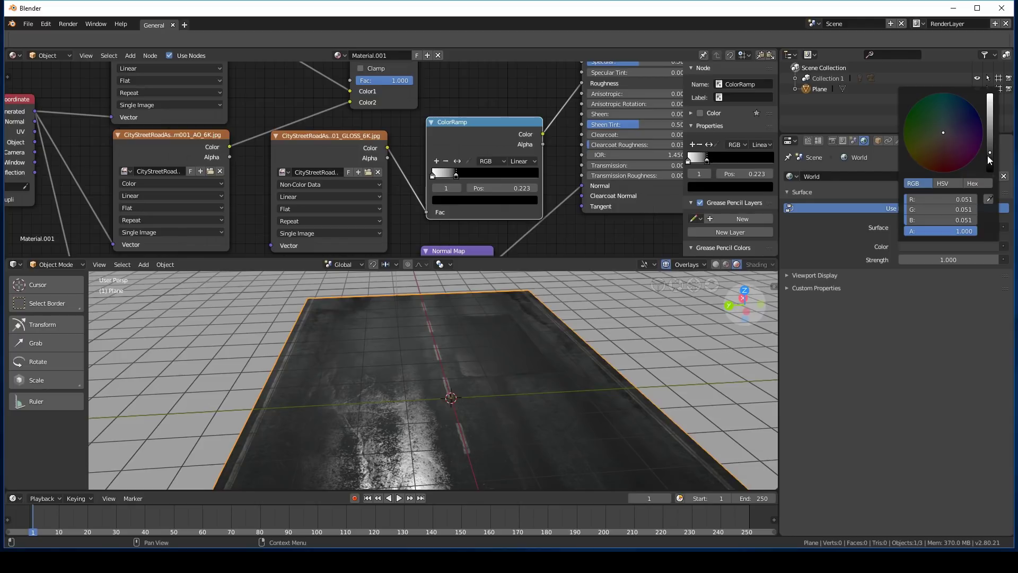
drag(987, 155, 992, 180)
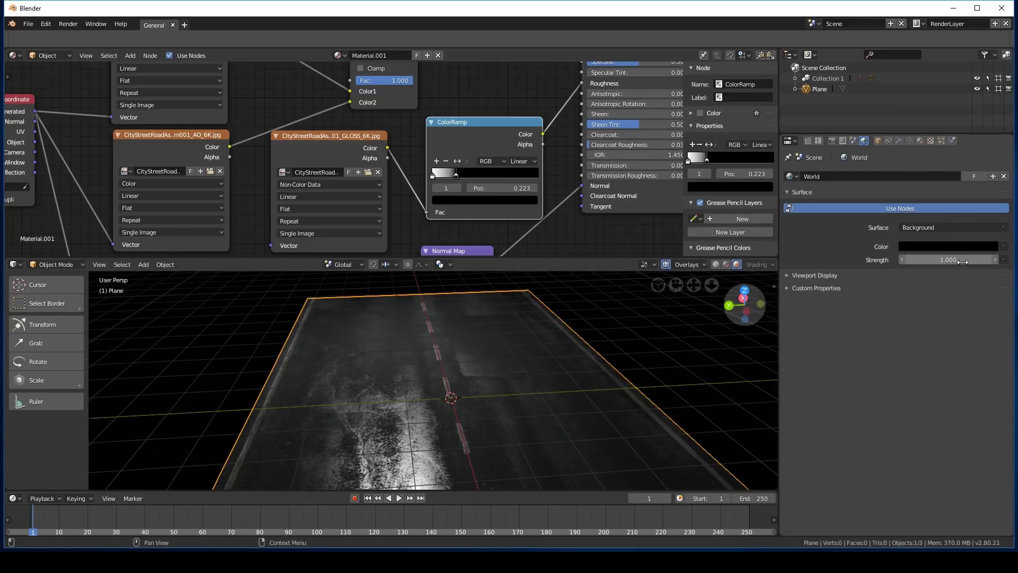
middle_drag(472, 365, 442, 313)
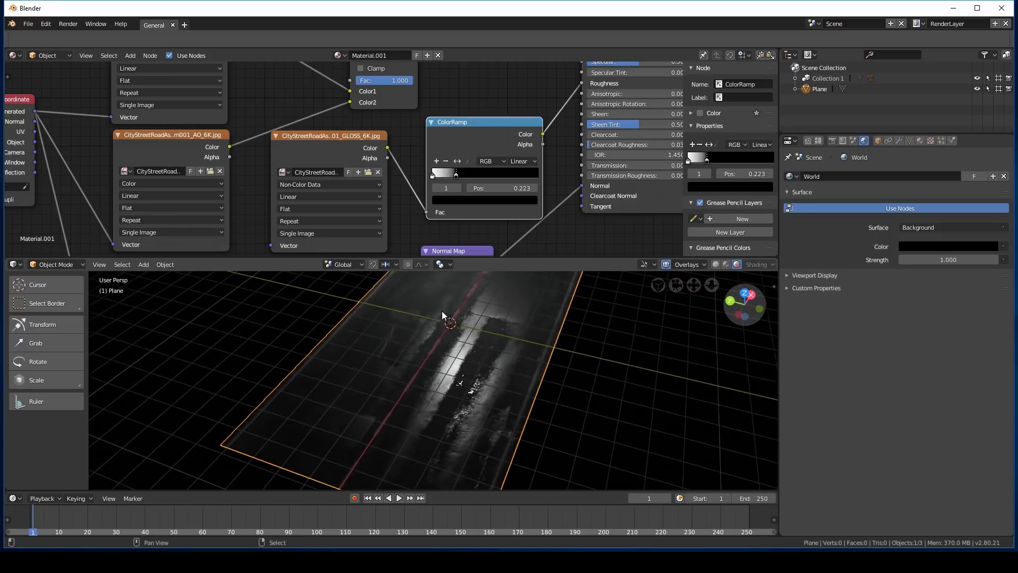
Adjust the ColorRamp's black stop to position 0.350 and its white stop to position 0.077
scroll(442, 314, up, 3)
mouse_move(456, 175)
mouse_down()
mouse_move(478, 179)
mouse_move(469, 176)
mouse_up()
middle_drag(424, 356, 445, 354)
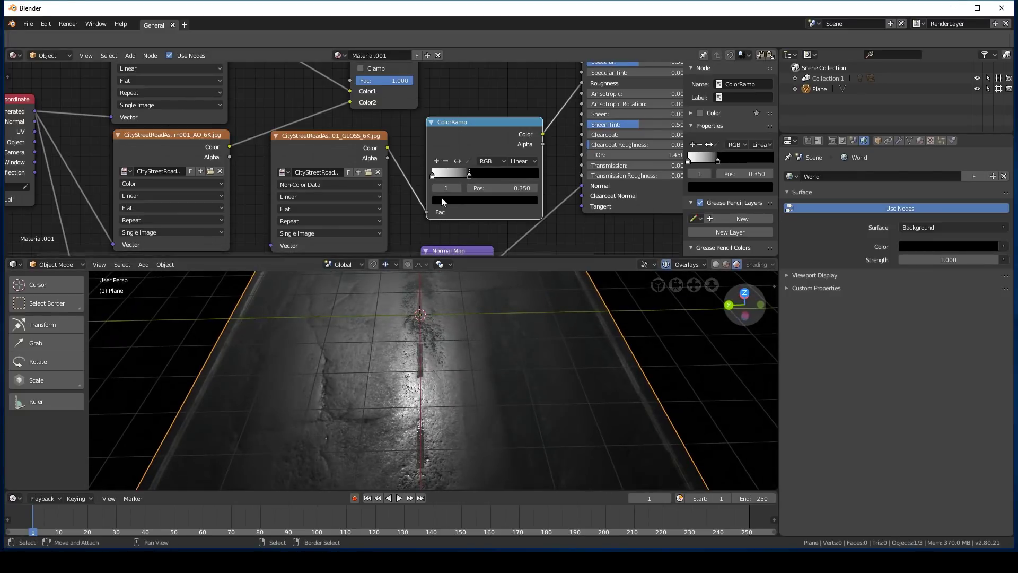
drag(433, 175, 440, 175)
middle_drag(455, 325, 502, 359)
Move the road plane up about 1.33 m along the global Z axis
key(g)
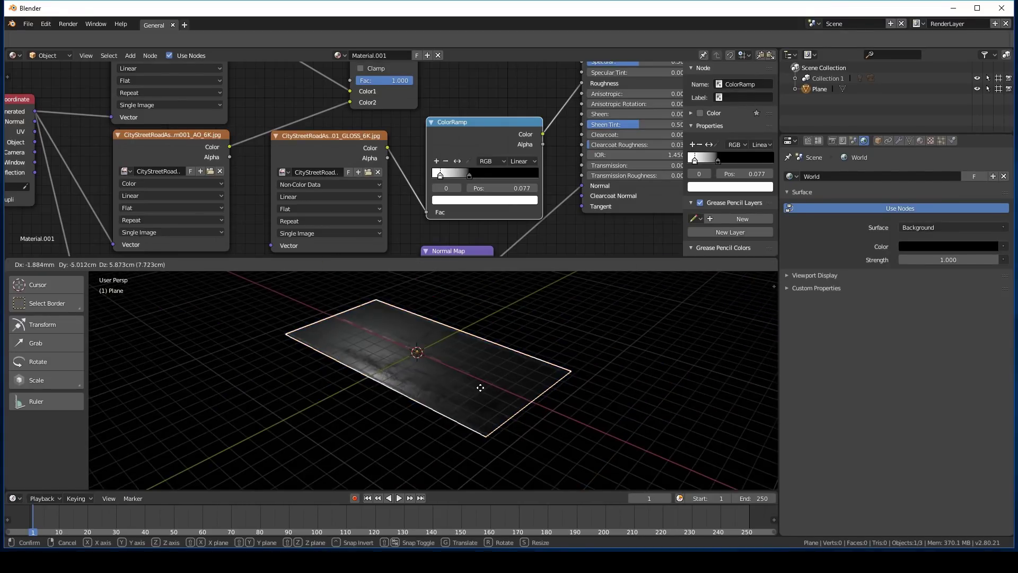
key(x)
key(z)
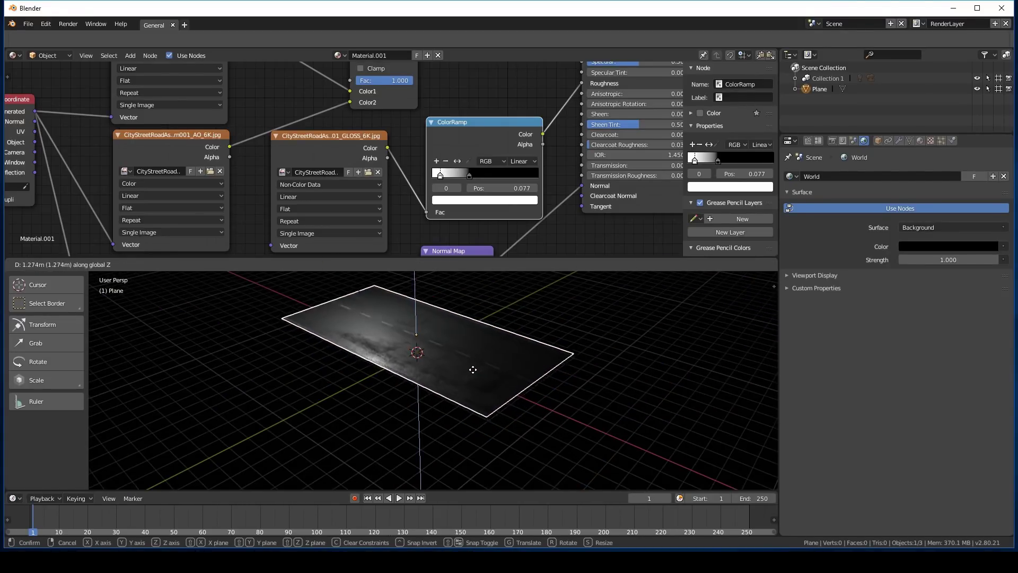
click(480, 371)
middle_drag(483, 370, 454, 379)
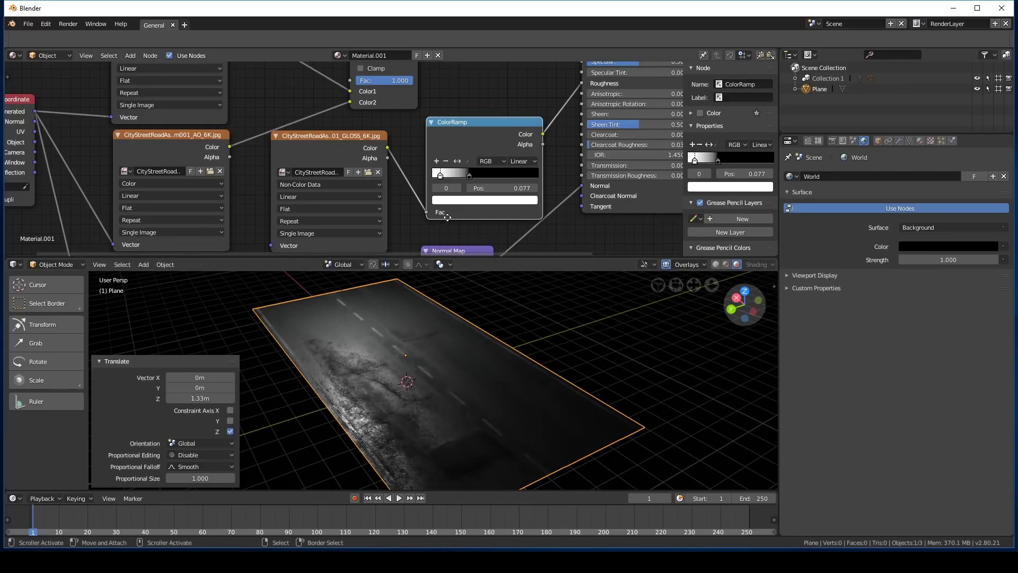
Link the Texture Coordinate node's Generated output to the GLOSS Image Texture node's Vector input
middle_drag(448, 217, 523, 181)
scroll(421, 182, down, 4)
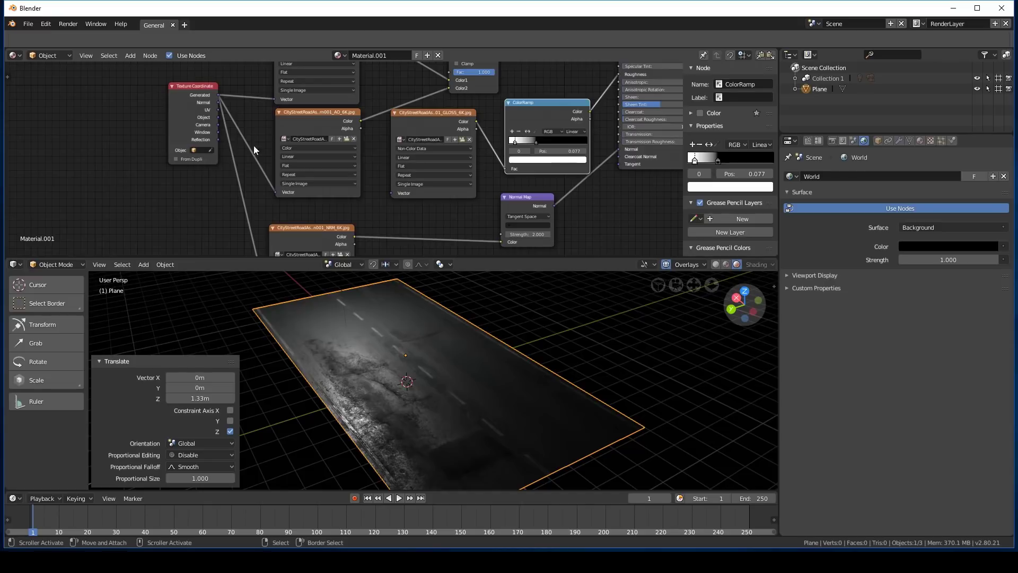
drag(217, 97, 392, 193)
middle_drag(473, 194, 271, 229)
Move the Principled BSDF away to make room and insert a MixRGB node between the ColorRamp and its Roughness input
drag(451, 154, 587, 172)
middle_drag(425, 201, 480, 151)
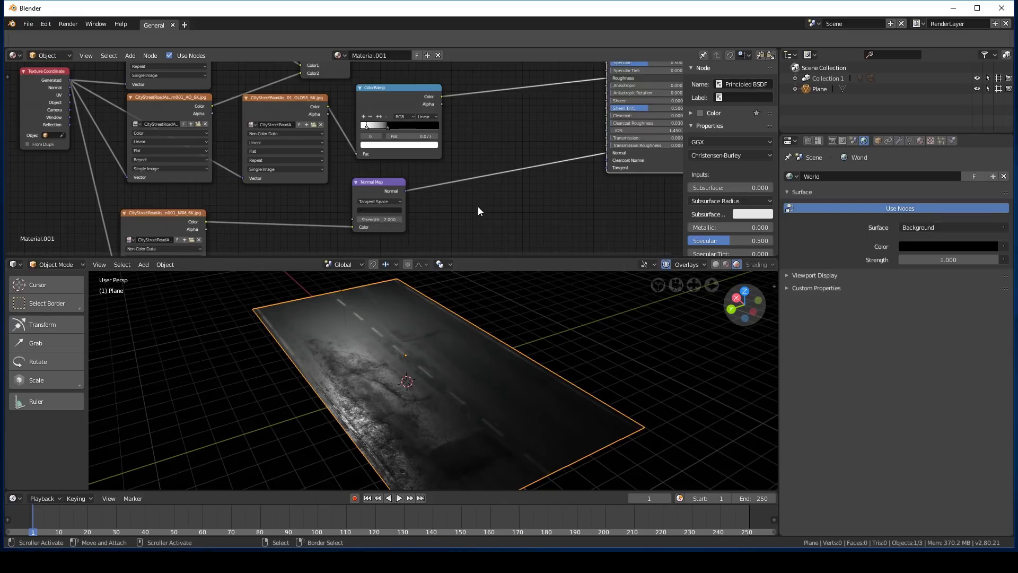
key(shift+a)
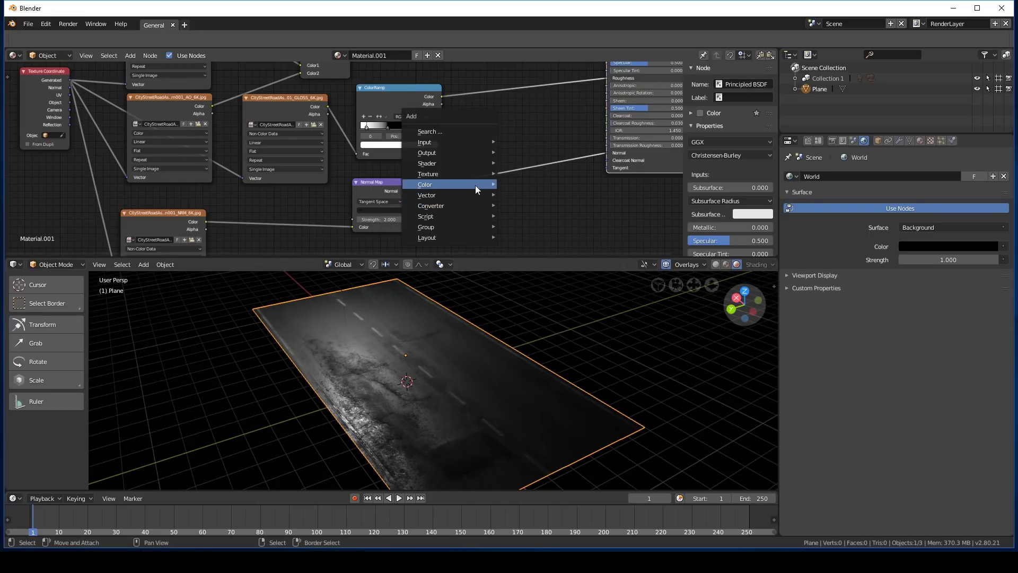
mouse_move(481, 186)
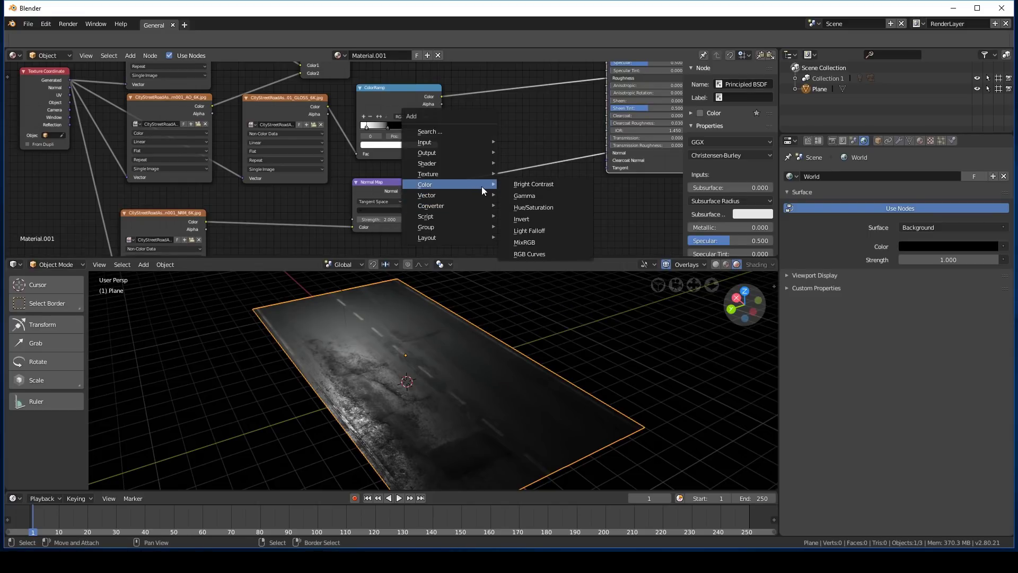
click(541, 243)
click(492, 83)
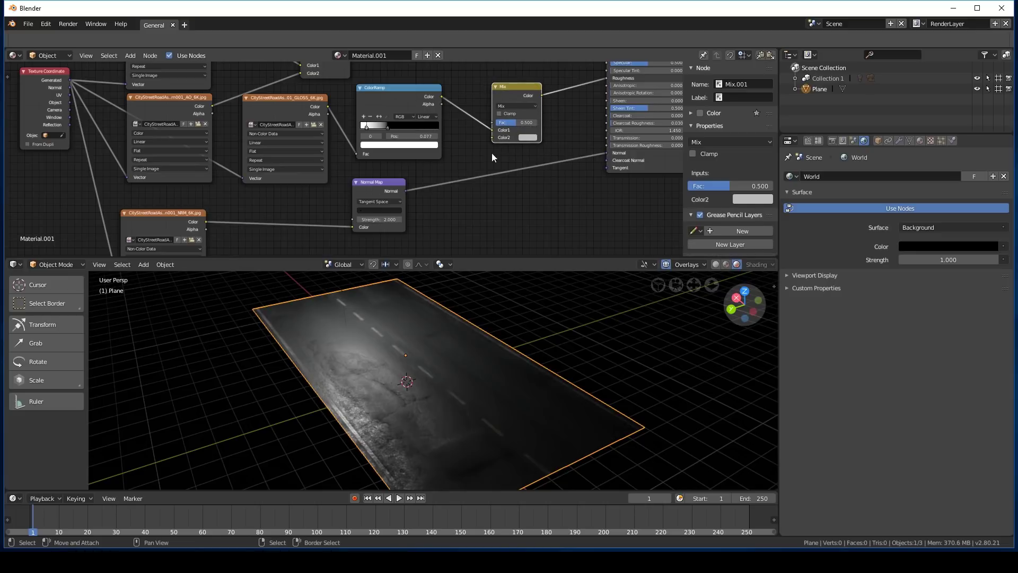
Add a Musgrave Texture node below the Mix node and link its Color output to the Mix node's Color2 input
key(shift+a)
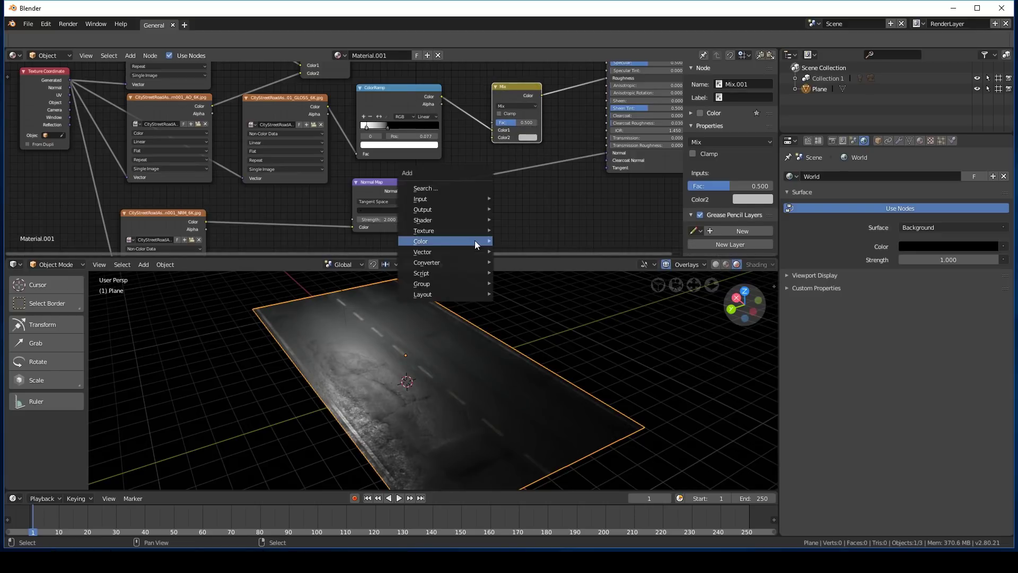
mouse_move(476, 244)
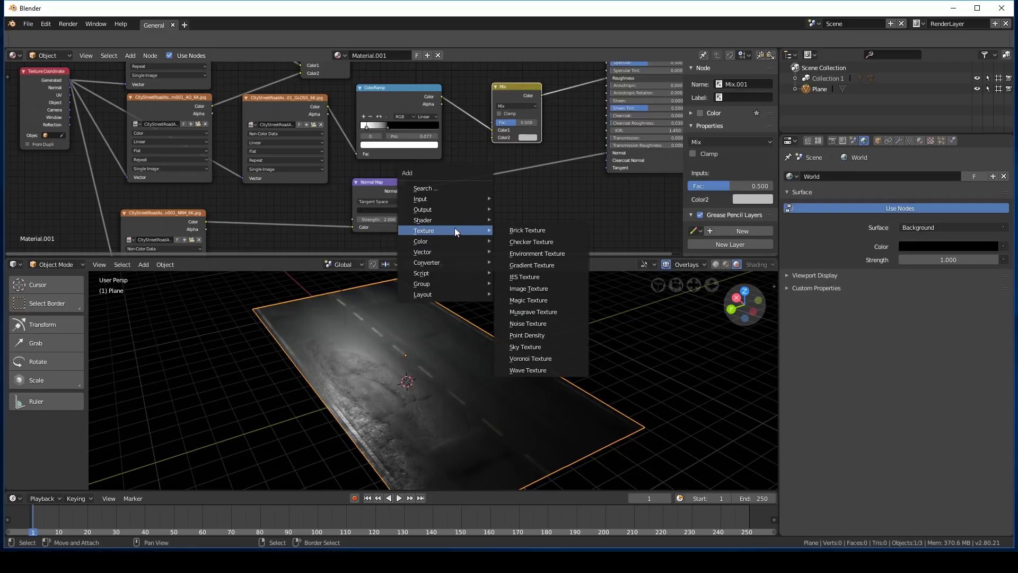
click(532, 312)
click(527, 220)
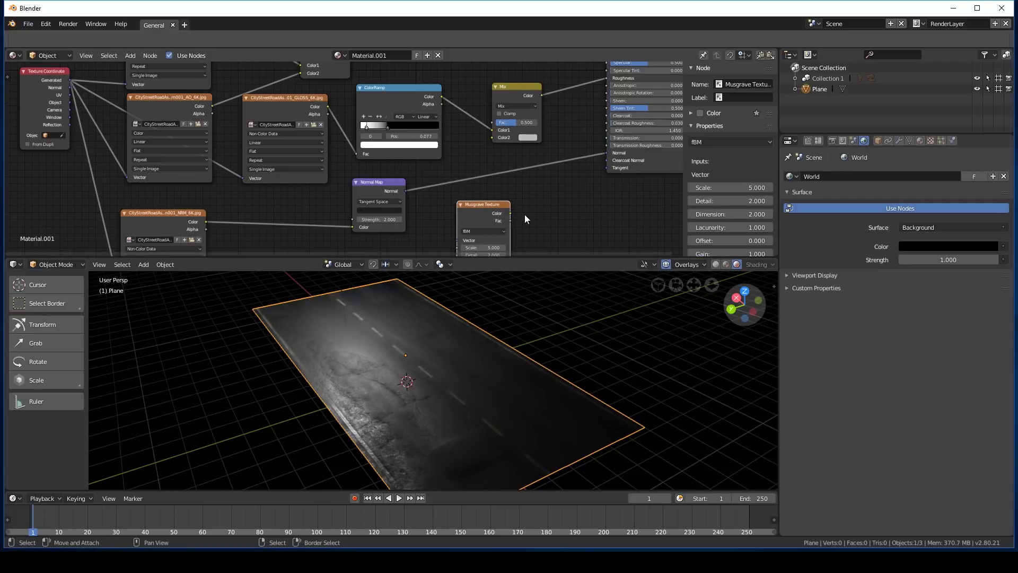
drag(510, 212, 528, 212)
Set the Mix node's factor to 1.000 and its blend mode to Multiply, and check the road's wet patches
drag(491, 142, 537, 122)
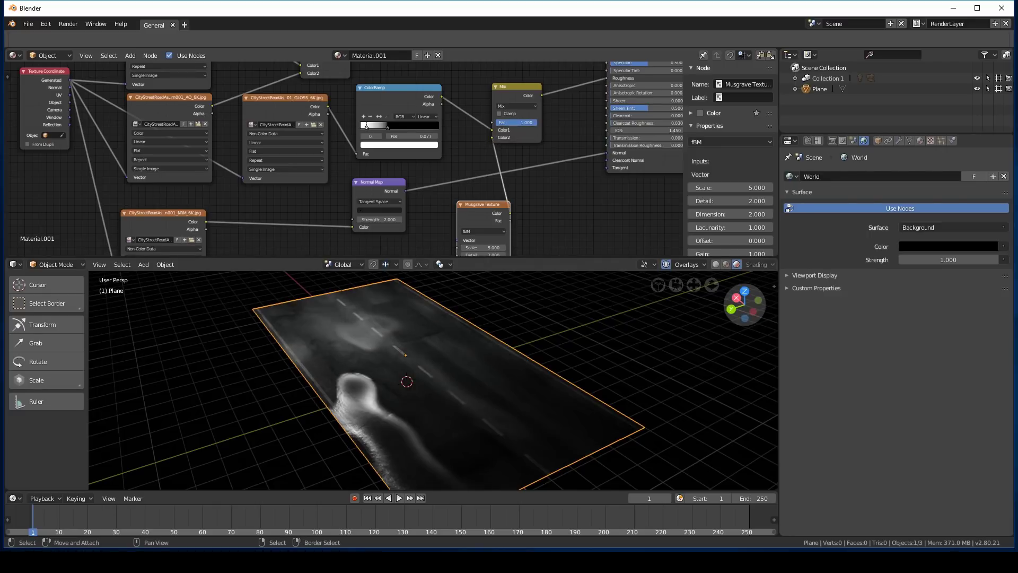
middle_drag(504, 358, 476, 354)
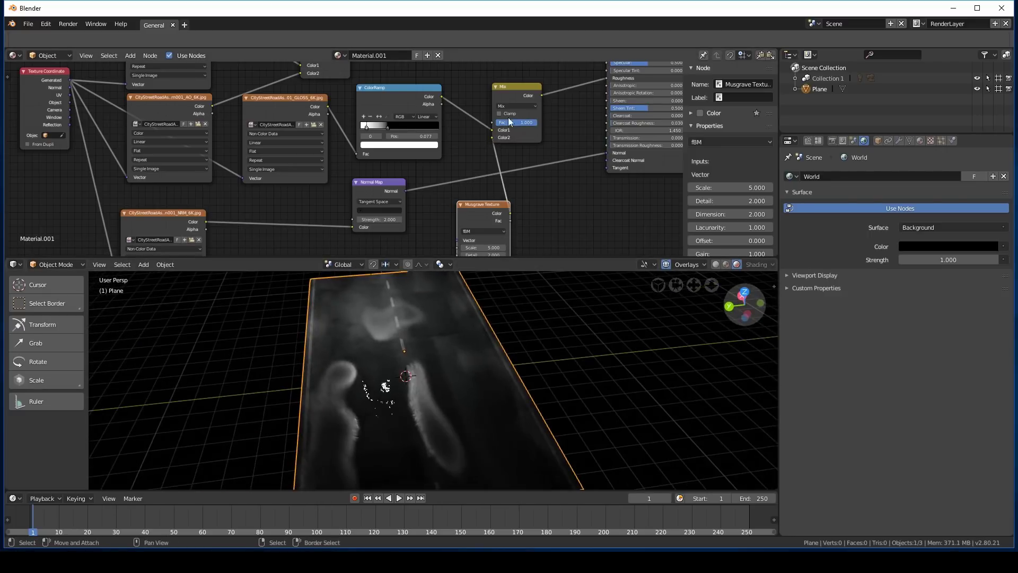
click(511, 106)
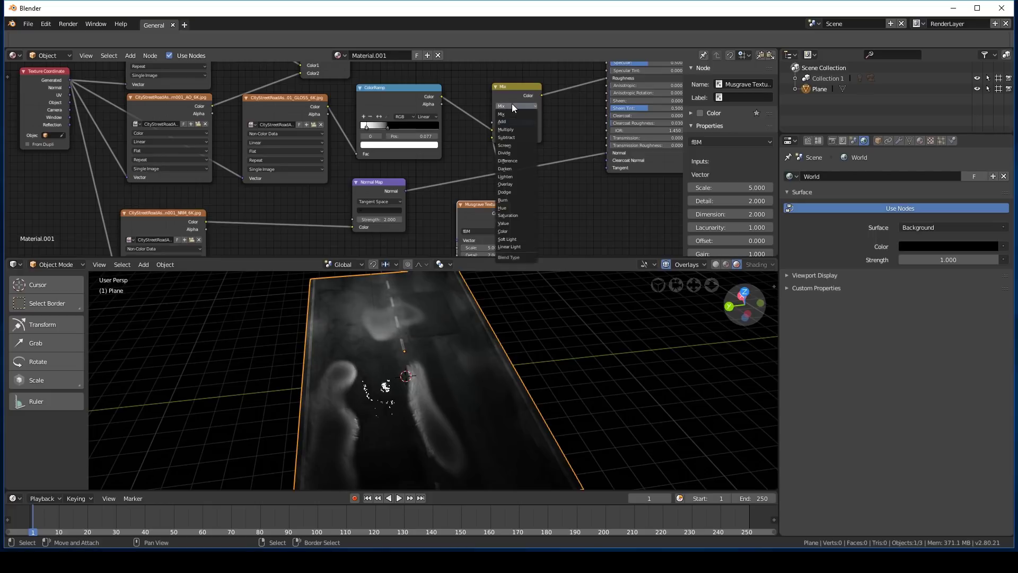
click(510, 130)
mouse_move(430, 348)
middle_down()
mouse_move(466, 355)
mouse_move(421, 356)
mouse_move(448, 350)
middle_up()
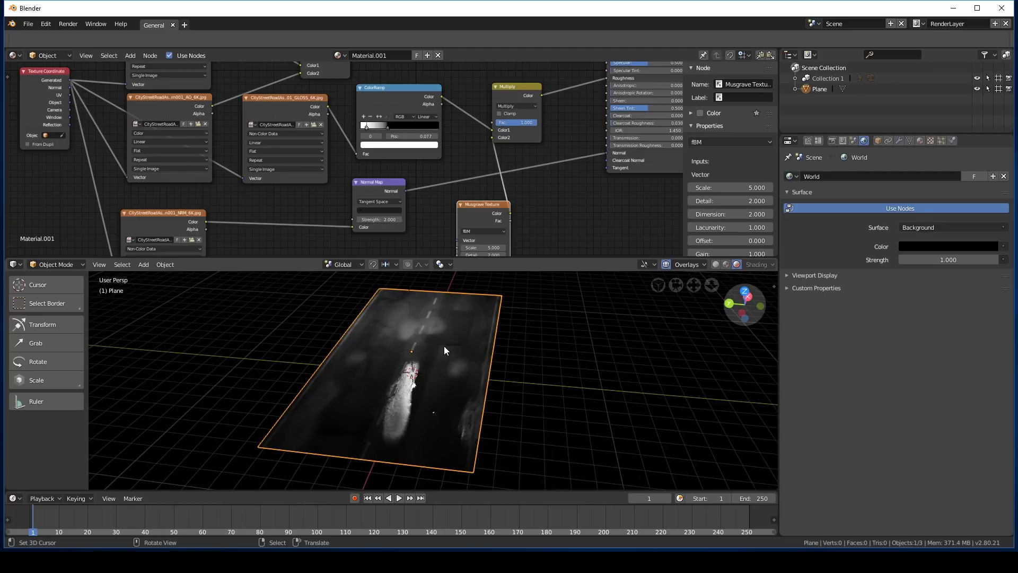
middle_drag(457, 343, 511, 363)
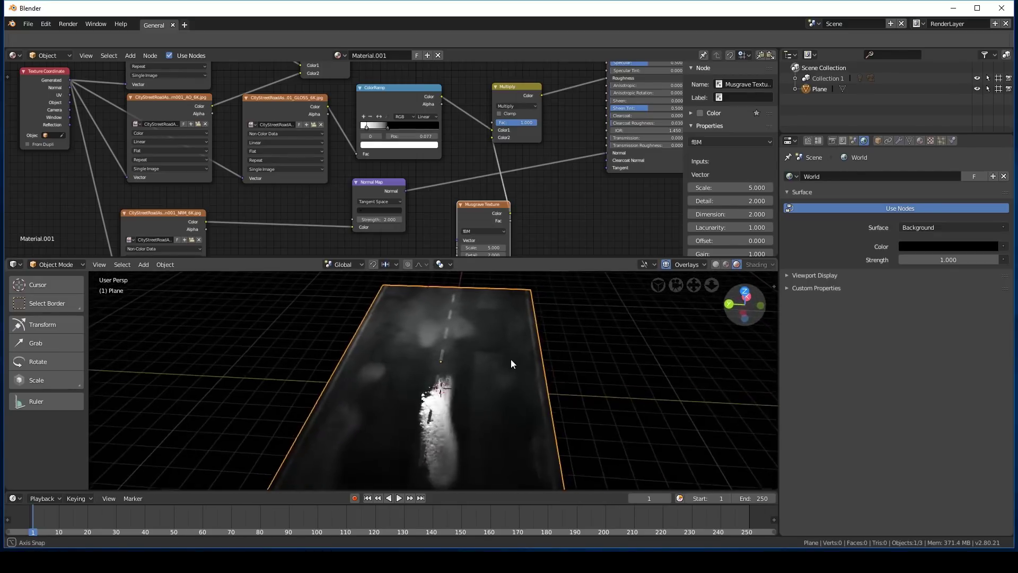
Move the Musgrave Texture away to make room and insert a ColorRamp between it and the Multiply node
drag(492, 222, 464, 224)
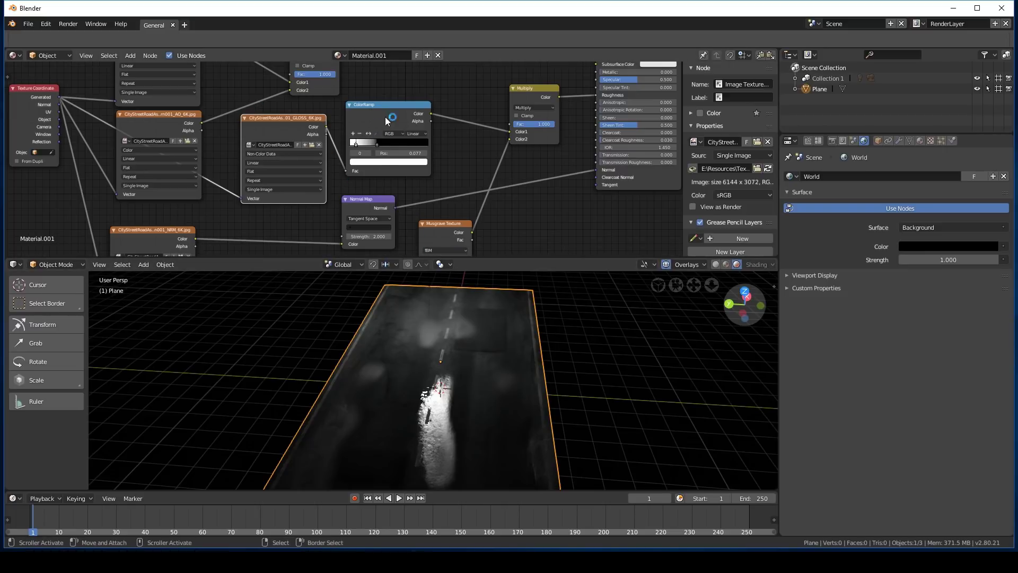
key(shift+a)
mouse_move(527, 196)
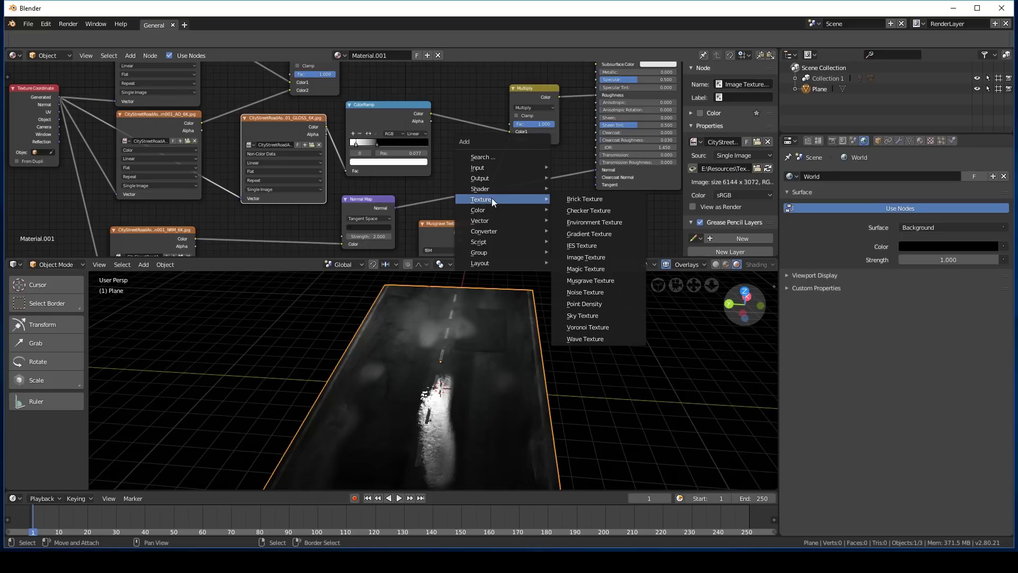
mouse_move(488, 229)
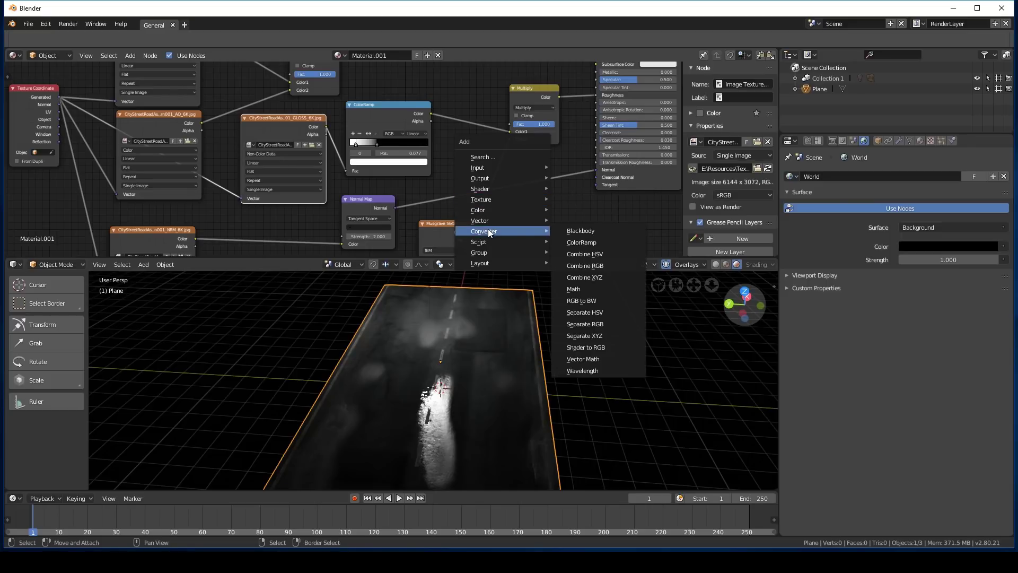
click(579, 242)
click(574, 207)
mouse_move(574, 207)
middle_down()
mouse_move(546, 154)
mouse_move(476, 138)
mouse_move(446, 160)
middle_up()
key(g)
click(463, 196)
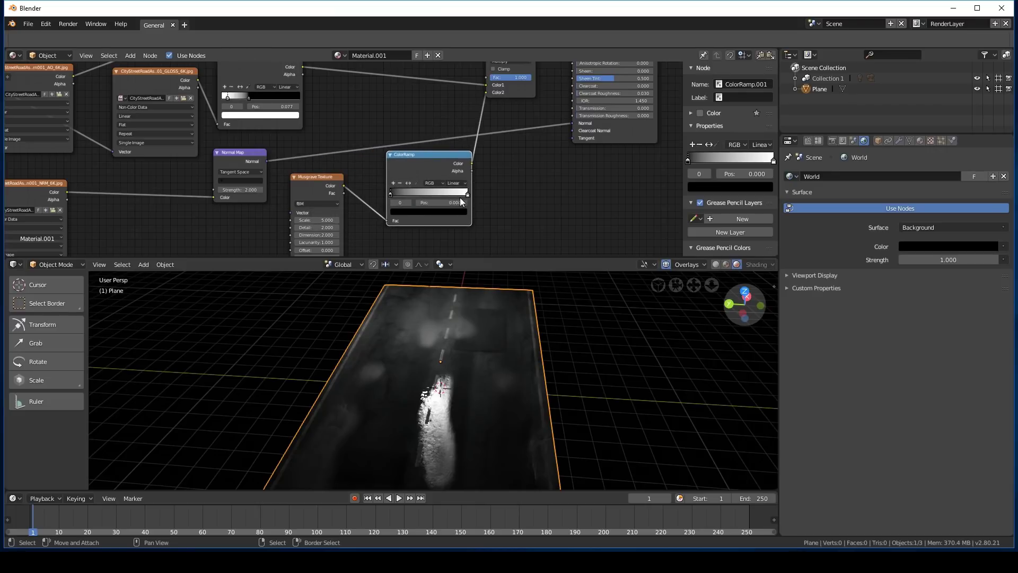
Reverse the Musgrave ColorRamp, placing its white stop at 0.000 and its black stop at 0.391
drag(467, 193, 377, 200)
scroll(485, 233, up, 1)
middle_drag(490, 366, 470, 318)
scroll(470, 317, up, 4)
middle_drag(490, 283, 466, 345)
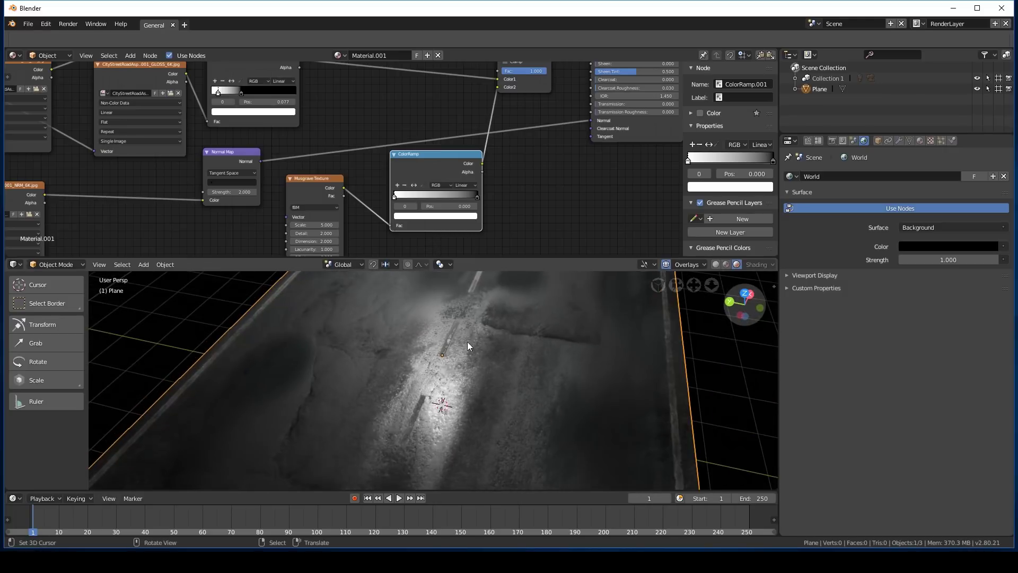
drag(478, 202, 406, 199)
middle_drag(371, 281, 268, 351)
scroll(422, 311, down, 5)
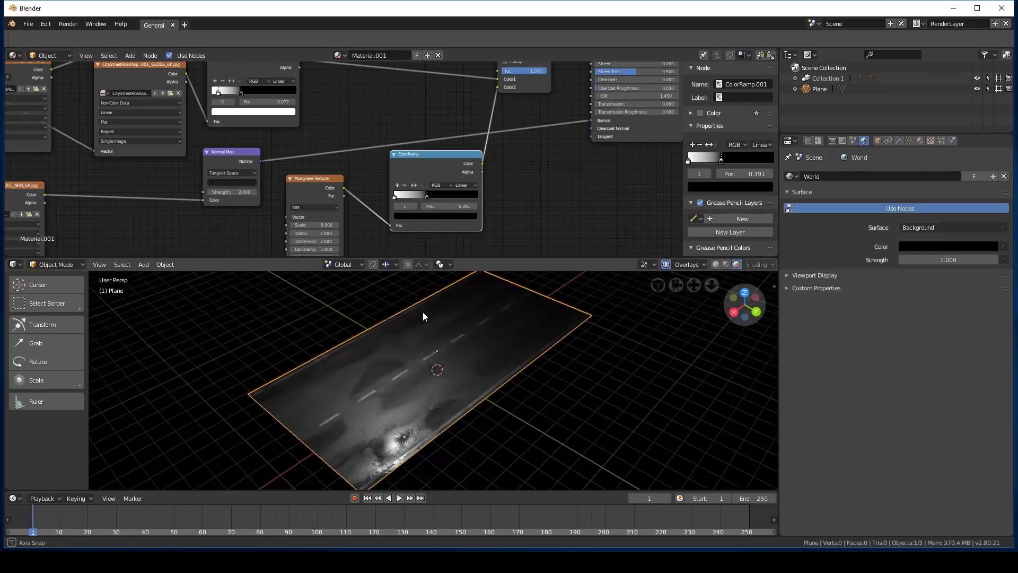
Scale the road plane by about 0.560 along the global X axis
middle_drag(422, 311, 557, 390)
key(s)
key(x)
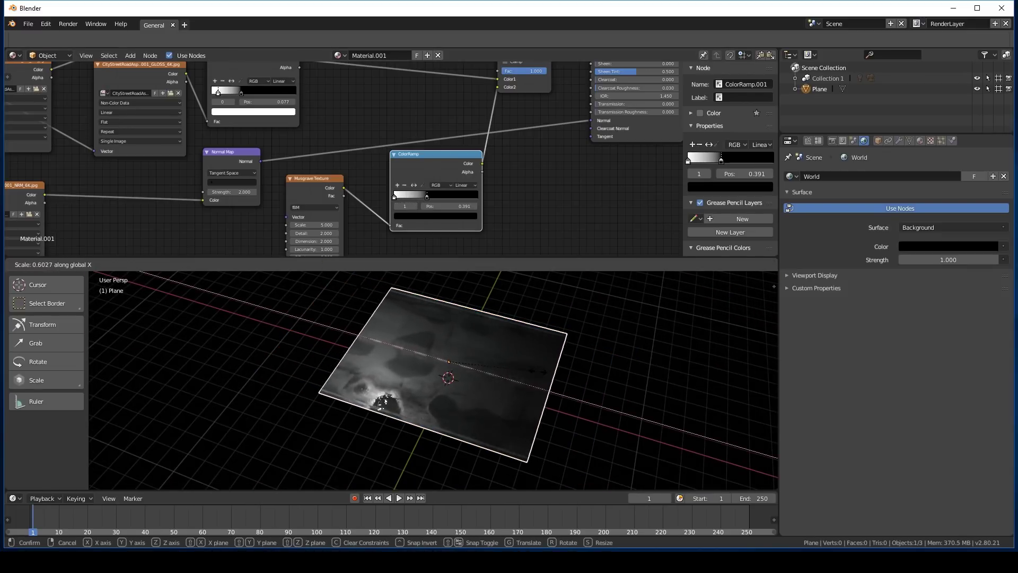
click(532, 371)
mouse_move(532, 370)
middle_down()
mouse_move(555, 376)
mouse_move(580, 358)
middle_up()
scroll(580, 358, up, 5)
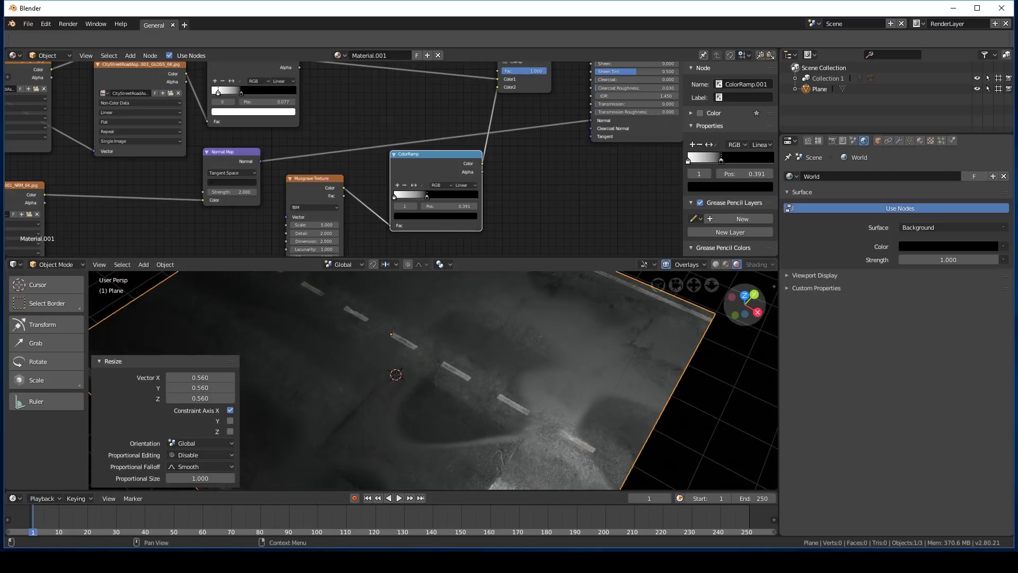
scroll(581, 358, down, 5)
Switch the viewport to solid shading and duplicate the lamp, offsetting the copy by about -8.92 m in X, 57 cm in Y and 26.2 cm in Z
key(shift+z)
middle_drag(512, 367, 556, 335)
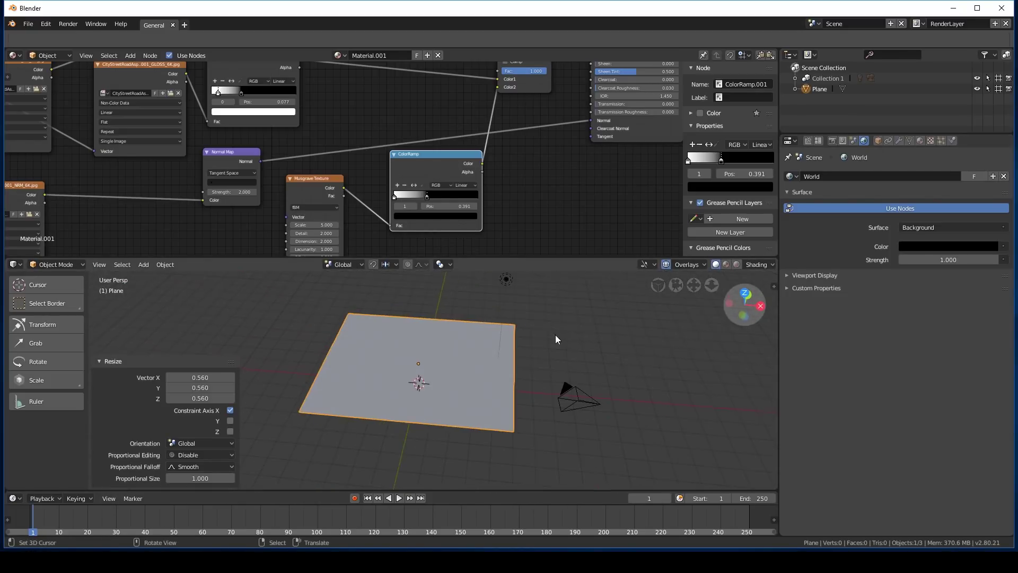
right_click(506, 279)
middle_drag(535, 289, 605, 359)
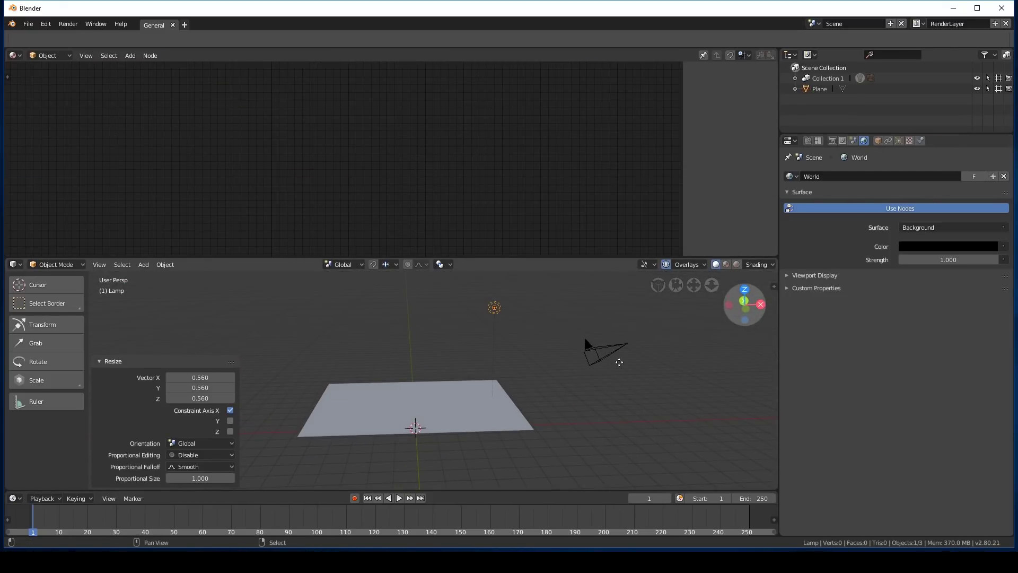
key(shift+d)
click(441, 358)
middle_drag(441, 359, 463, 361)
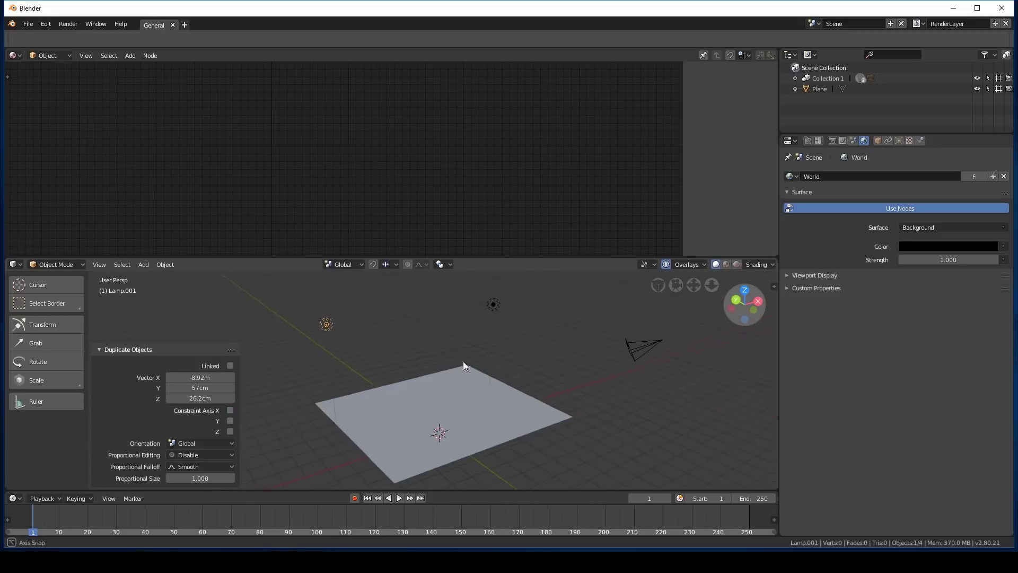
Set the duplicated lamp's light colour to orange
click(899, 140)
click(924, 235)
drag(936, 152, 932, 156)
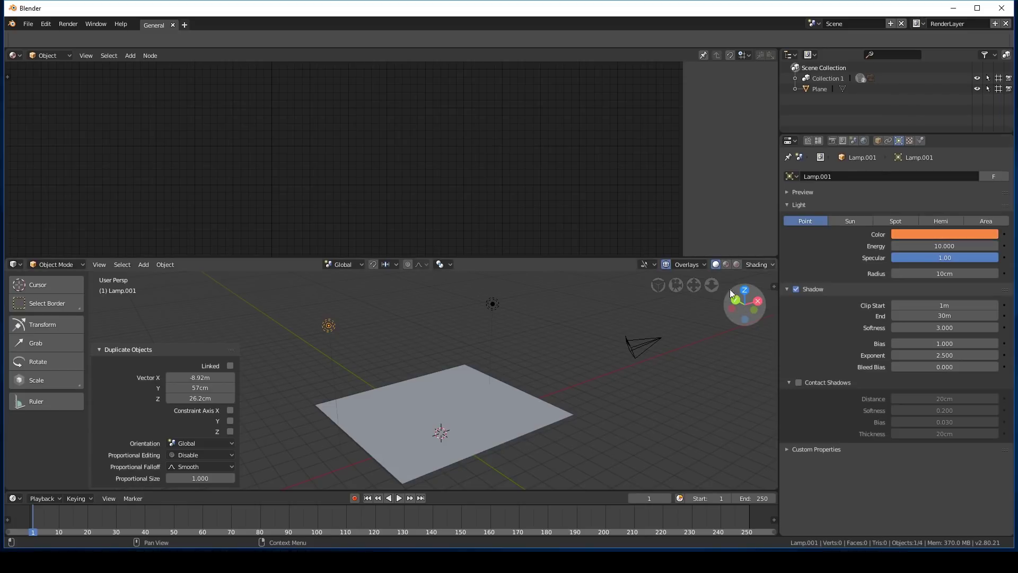
Set the original lamp's light colour to light blue
click(493, 304)
click(925, 235)
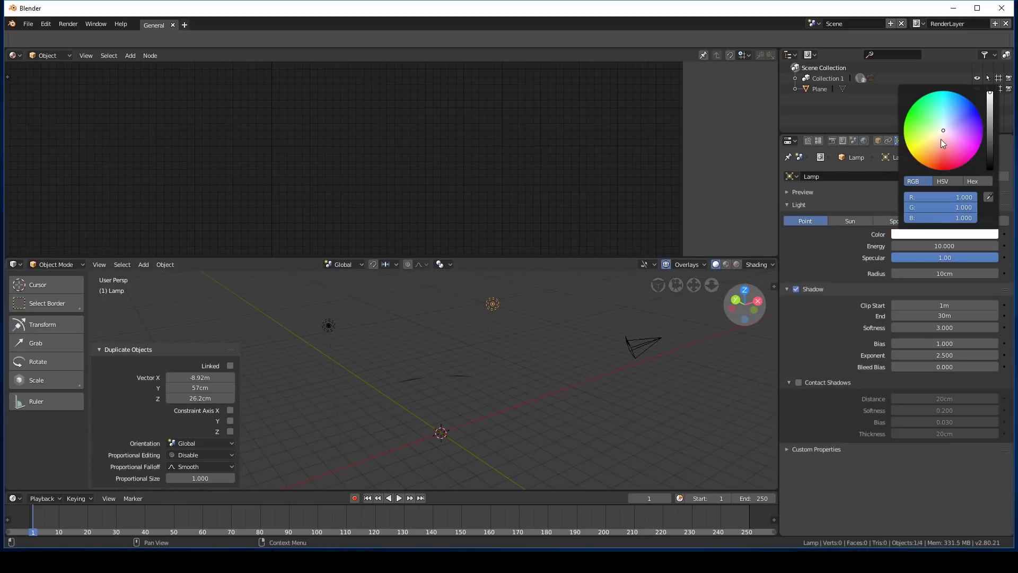
click(945, 124)
drag(946, 124, 951, 105)
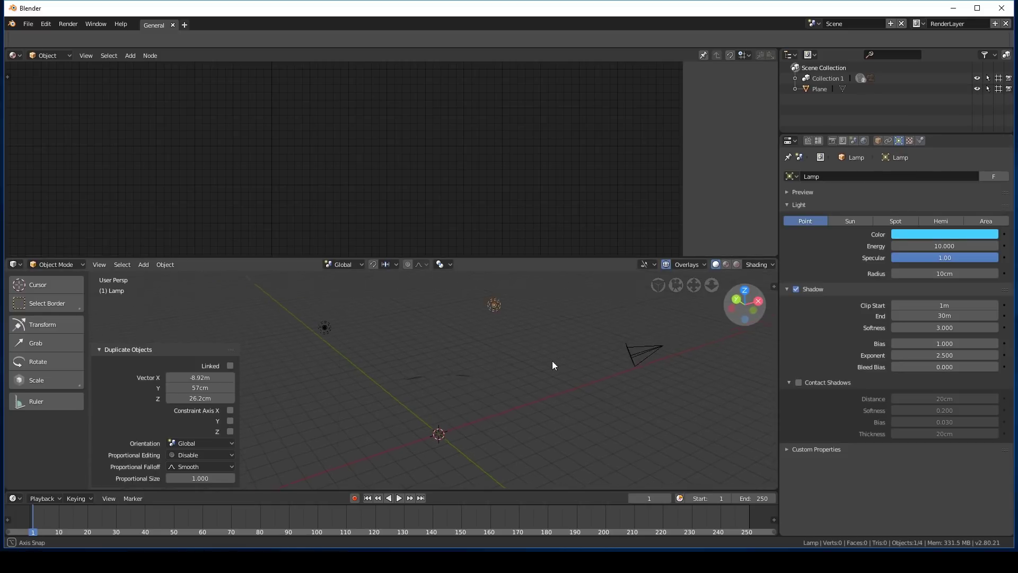
Return the viewport to rendered shading, examine the coloured lighting on the road and render the image
middle_drag(552, 361, 475, 367)
key(shift+z)
mouse_move(461, 408)
shift+middle_down()
mouse_move(555, 362)
mouse_move(498, 367)
mouse_move(536, 410)
mouse_move(443, 379)
mouse_move(541, 383)
mouse_move(657, 367)
mouse_move(387, 375)
mouse_move(432, 355)
mouse_move(553, 374)
mouse_move(616, 364)
mouse_move(505, 353)
mouse_move(419, 361)
mouse_move(530, 345)
mouse_move(536, 391)
mouse_move(630, 388)
mouse_move(264, 375)
mouse_move(559, 359)
mouse_move(507, 382)
mouse_move(433, 338)
shift+middle_up()
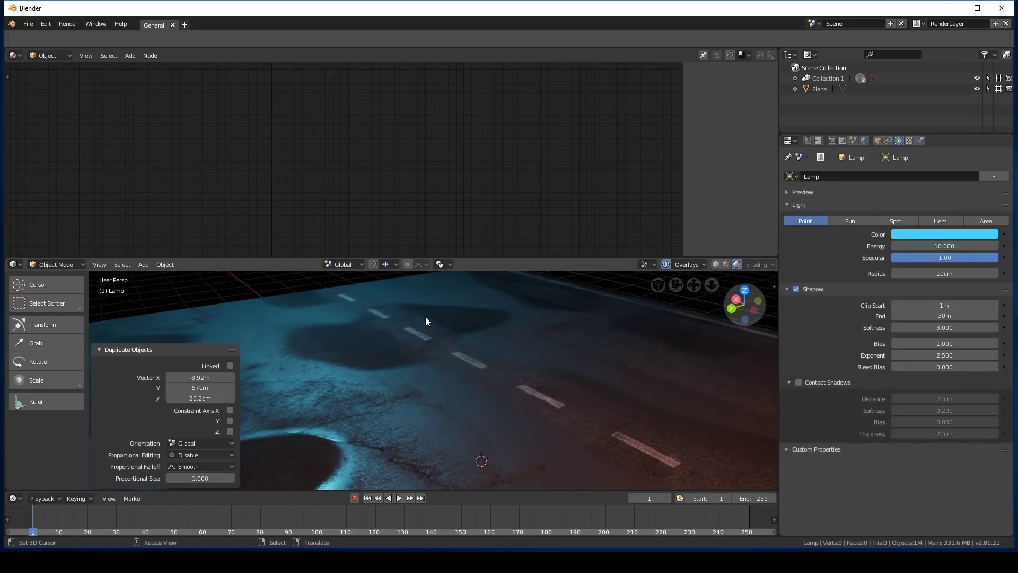
key(F12)
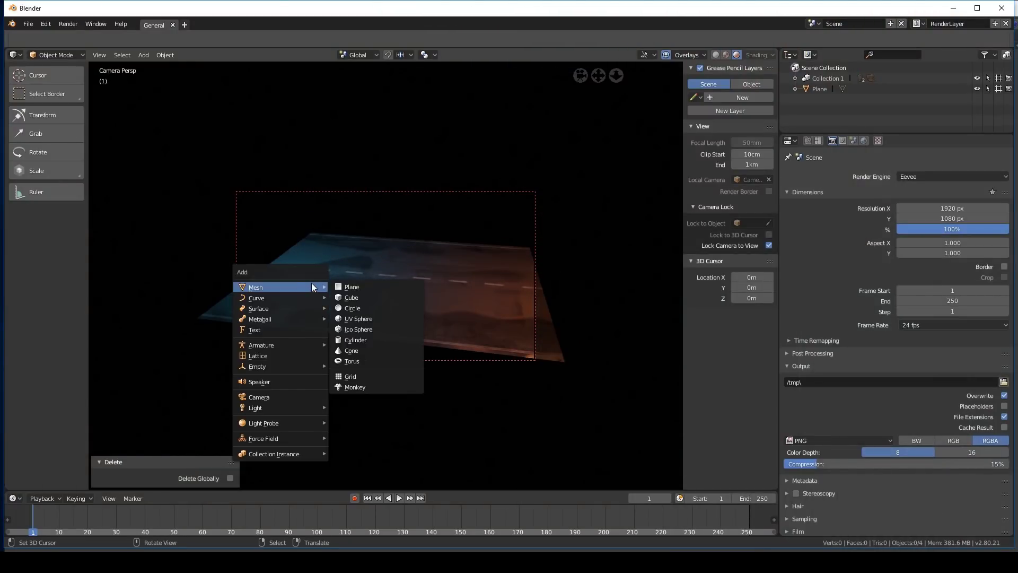
Add a cube, scale it to about 0.476 and place it above the road at about X 60 cm, Y 17 cm, Z 1.8 m
click(347, 297)
middle_drag(429, 326, 318, 318)
key(g)
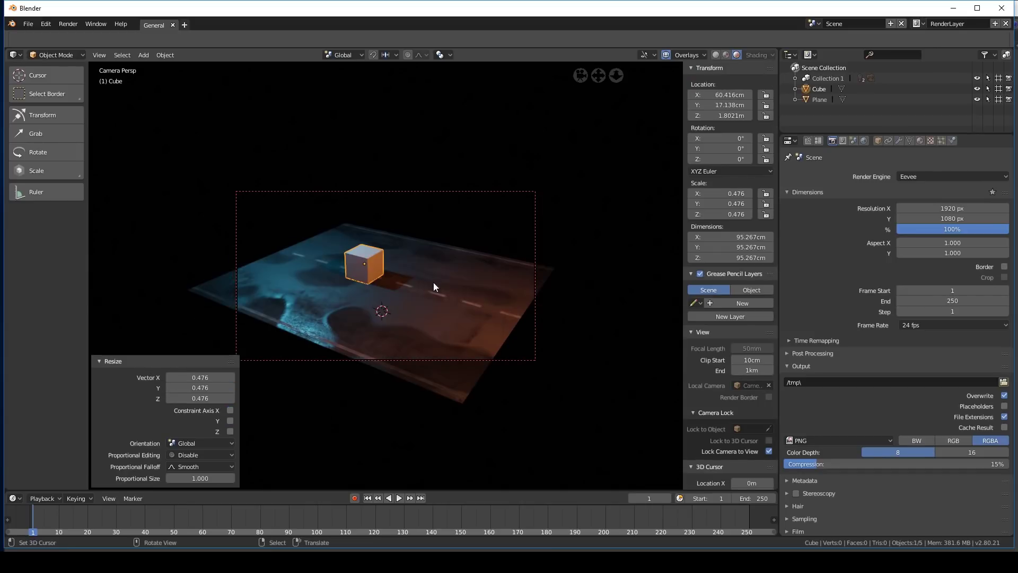
Duplicate the blue lamp, offsetting the copy by about -1.41 m in X, -3.95 m in Y and -74.2 cm in Z
middle_drag(434, 282, 447, 242)
right_click(496, 310)
right_click(444, 244)
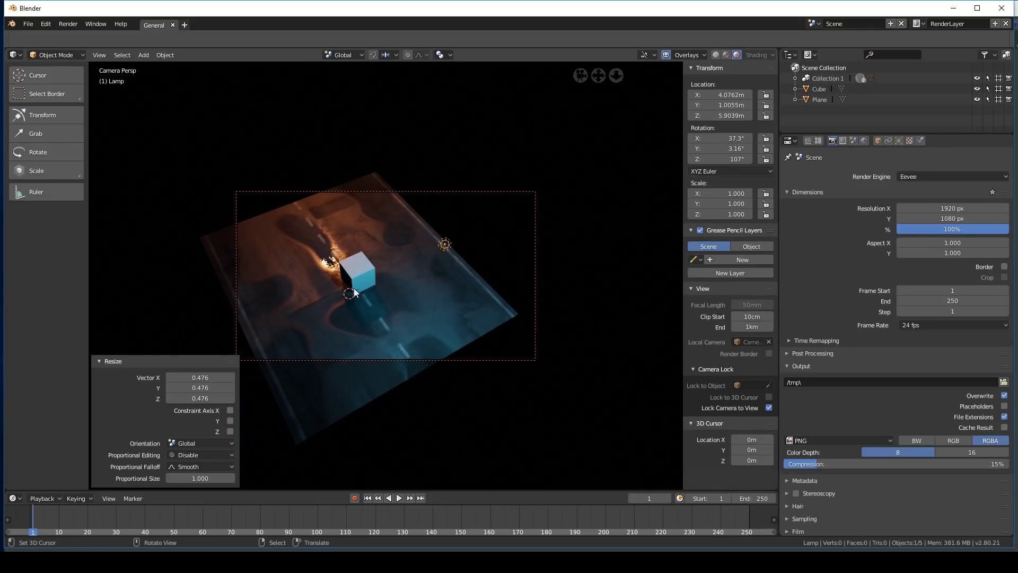
key(shift+d)
click(264, 328)
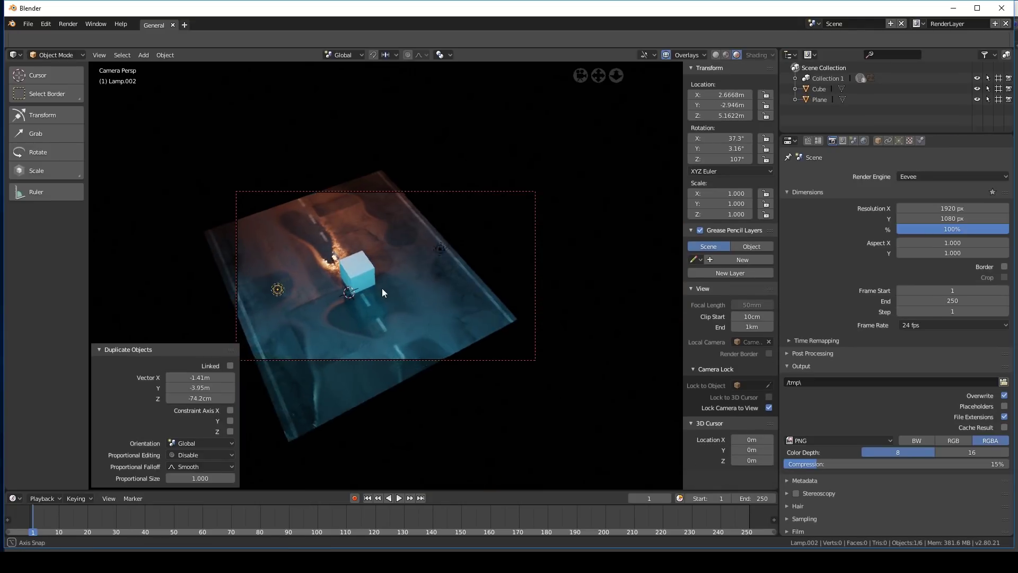
Move the duplicated blue lamp by about 60 cm in X, -1.73 m in Y and 2.24 m in Z
middle_drag(382, 288, 350, 239)
key(g)
click(286, 230)
Select the original blue lamp and expand Collection 1 in the outliner to examine the camera and lamps it contains
right_click(352, 238)
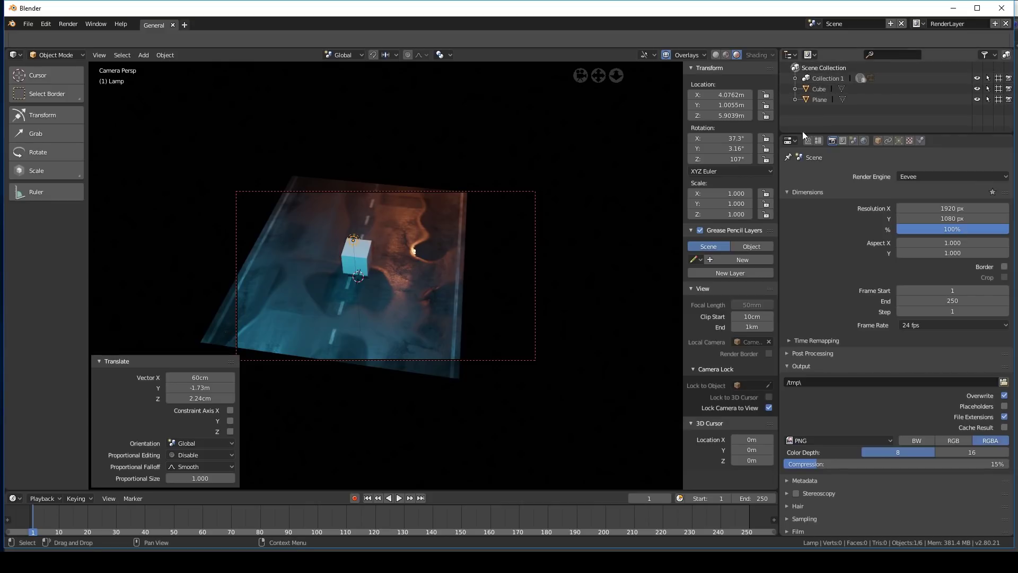
click(795, 78)
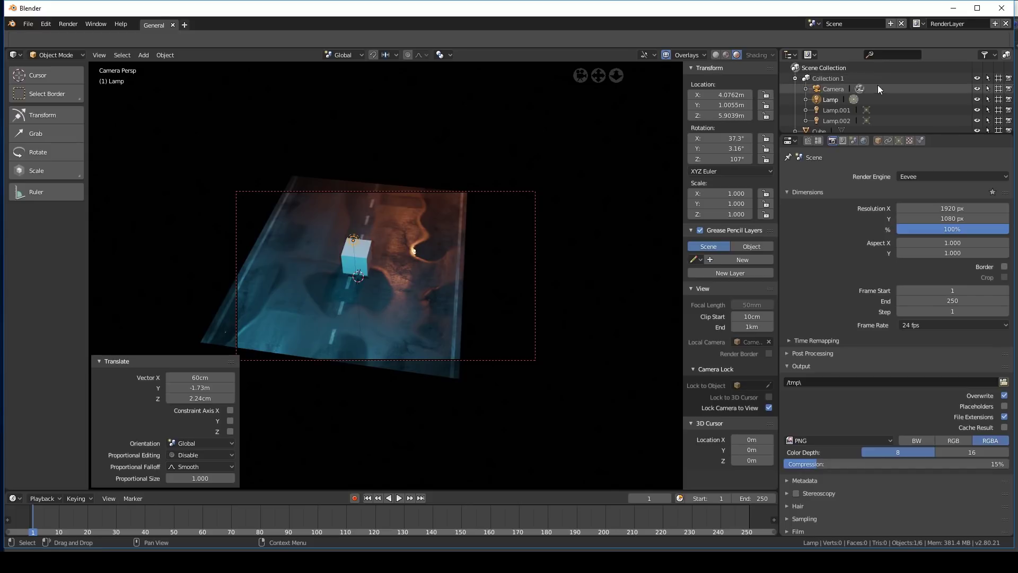
scroll(838, 97, down, 1)
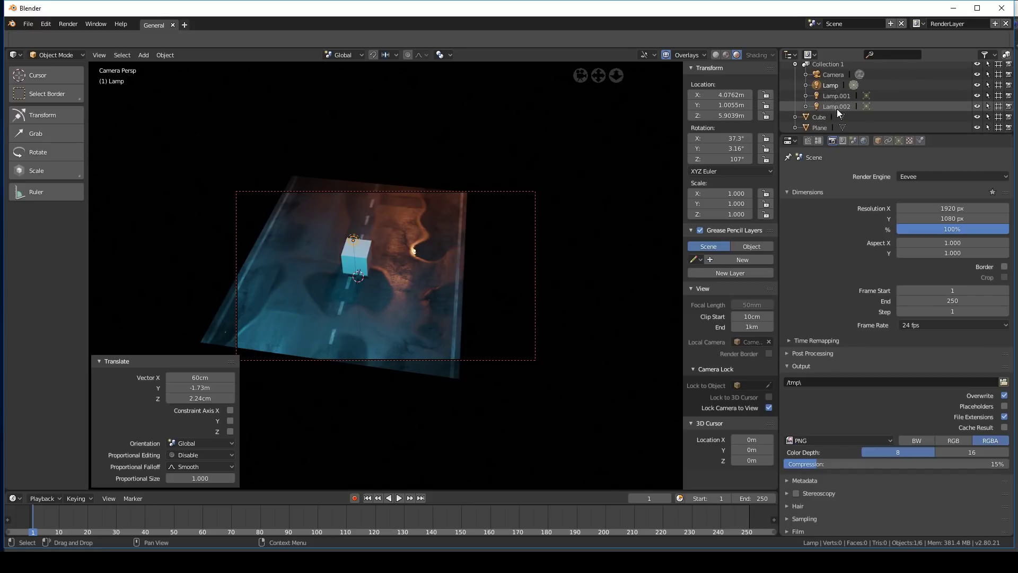
scroll(832, 106, up, 1)
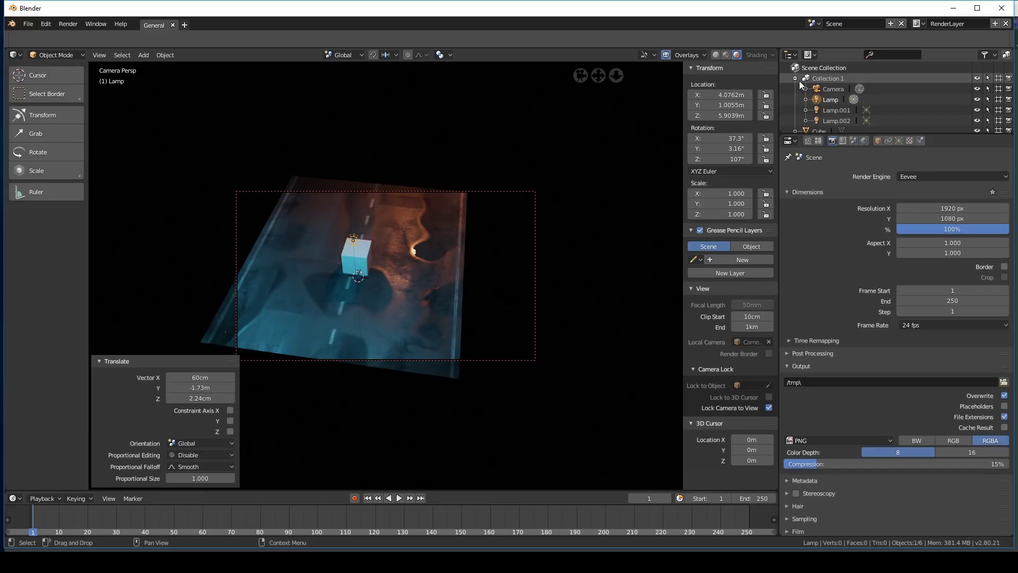
Switch the viewport to solid shading and delete the orange lamp, Lamp.001
middle_drag(530, 212, 383, 278)
scroll(383, 274, down, 8)
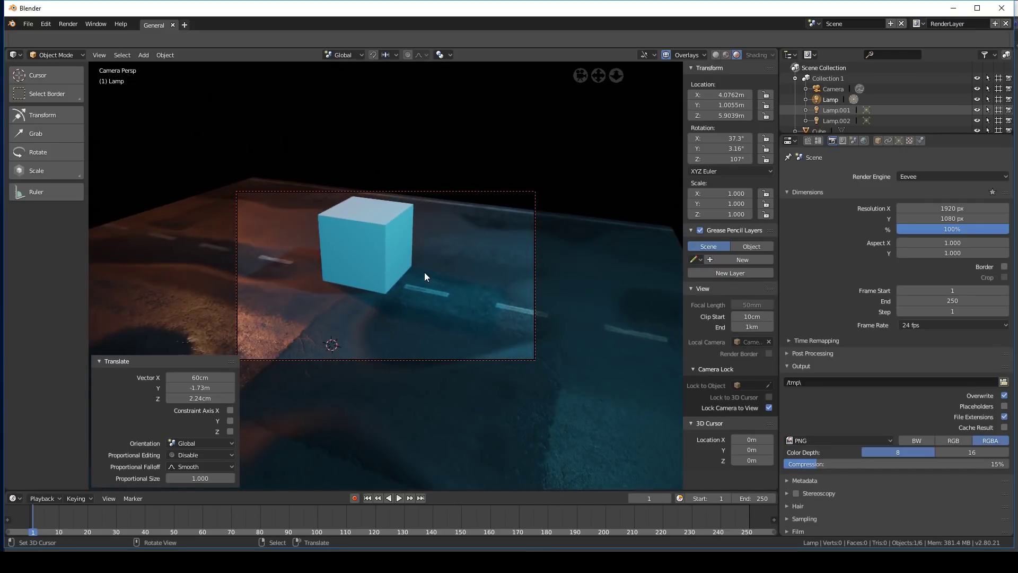
key(shift+z)
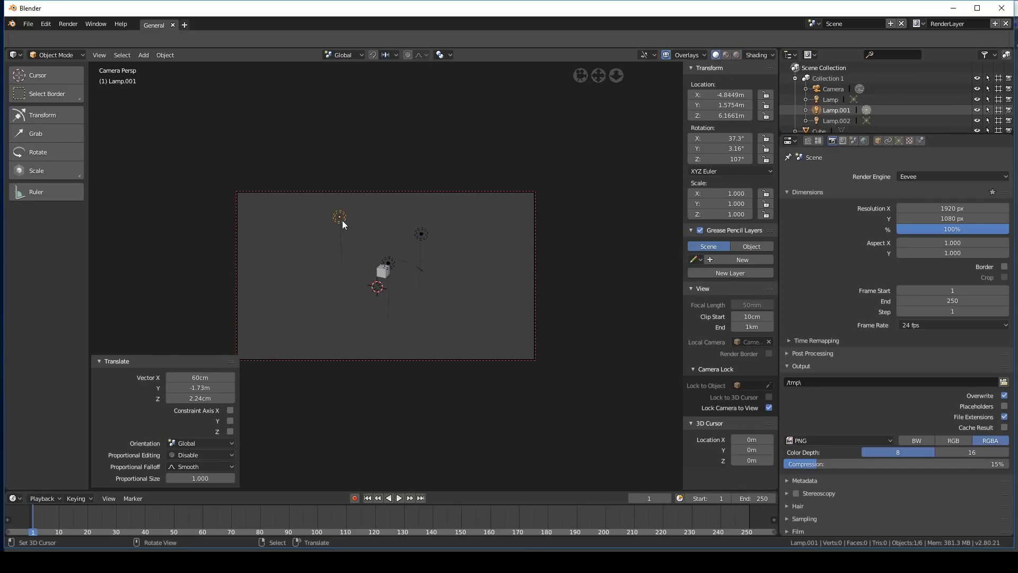
key(x)
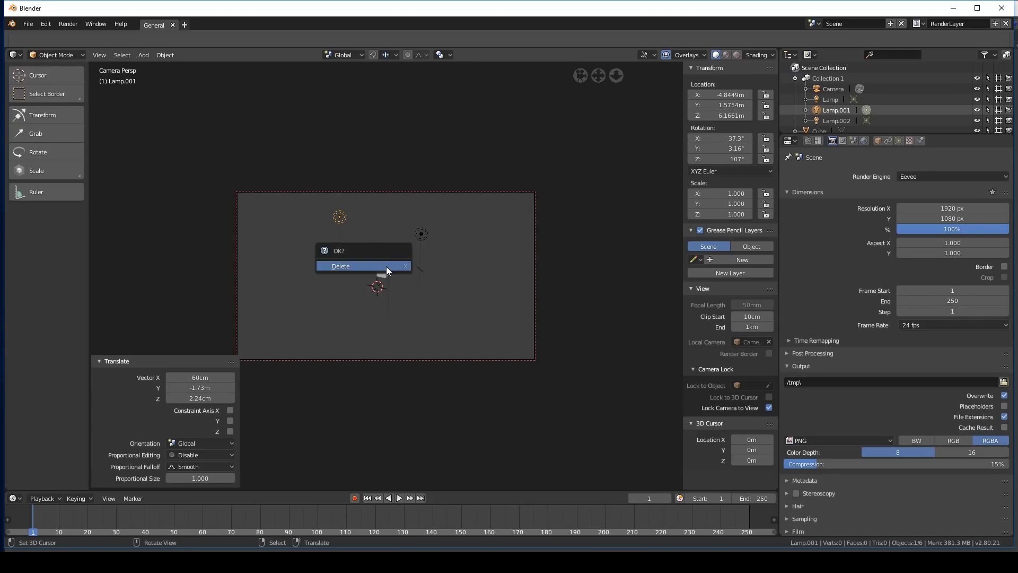
click(386, 266)
scroll(418, 294, up, 2)
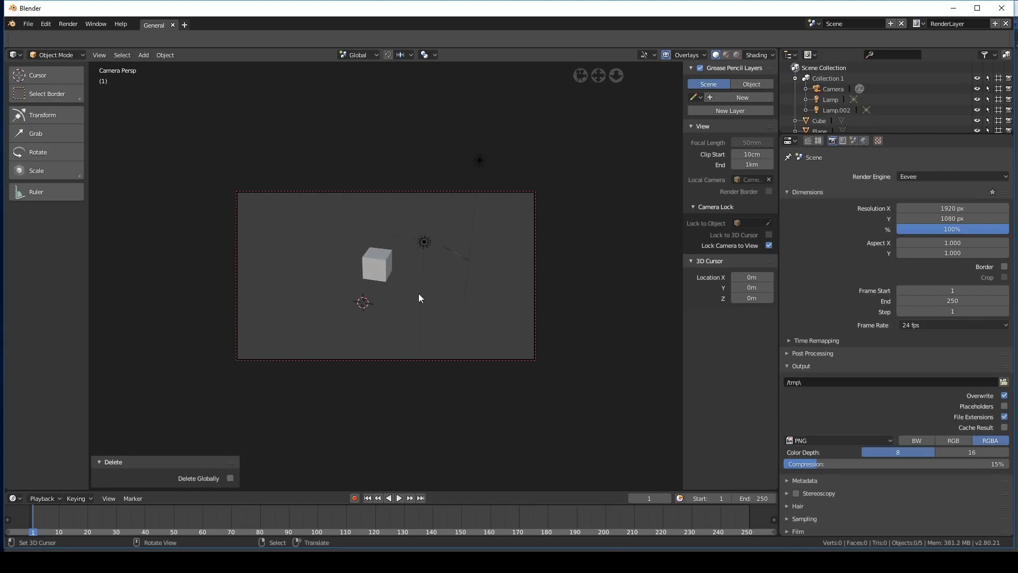
Return the viewport to rendered shading and select the cube above the road
key(shift+z)
scroll(403, 291, up, 6)
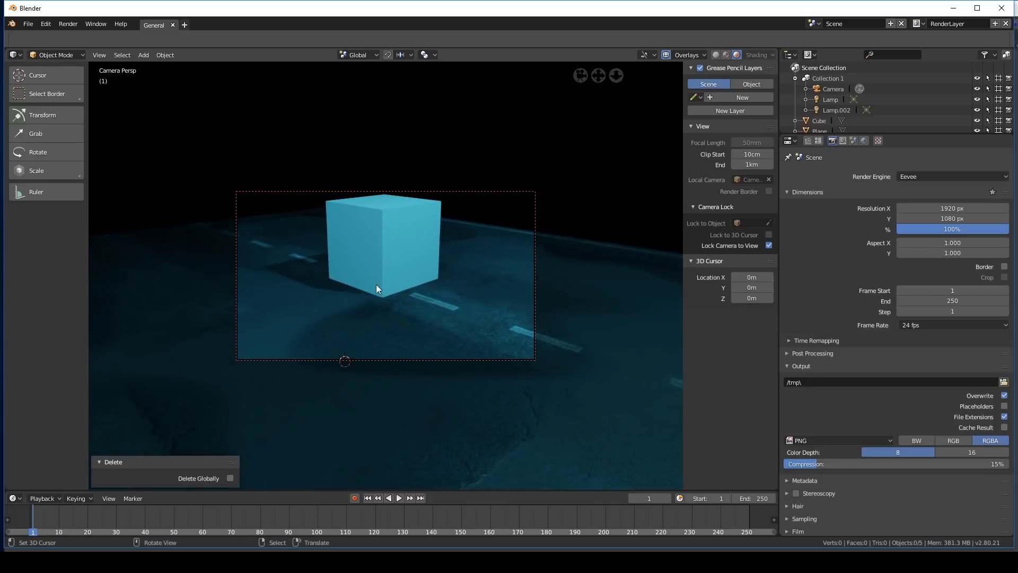
mouse_move(376, 285)
middle_down()
mouse_move(371, 338)
mouse_move(384, 301)
mouse_move(374, 265)
middle_up()
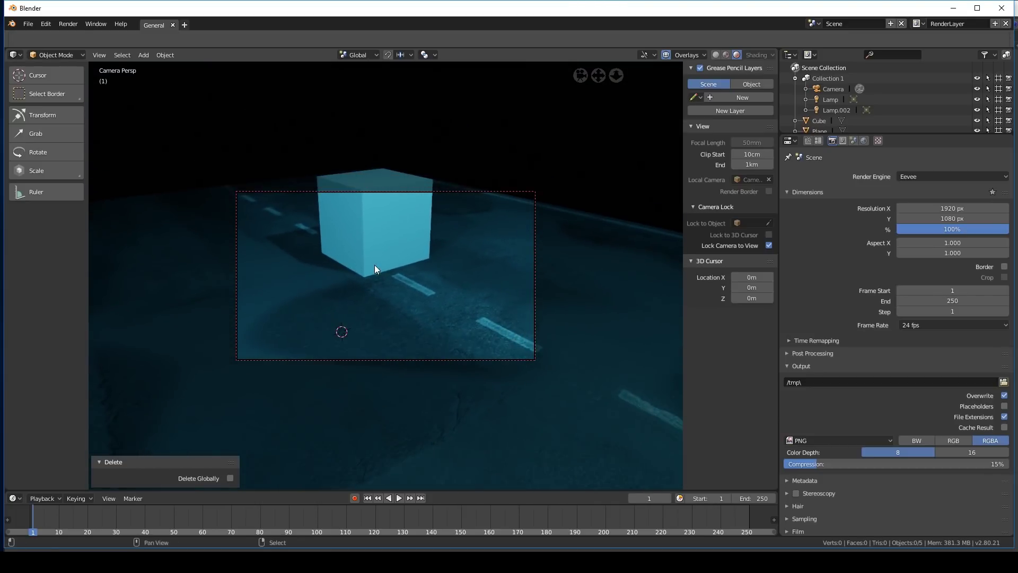
click(370, 253)
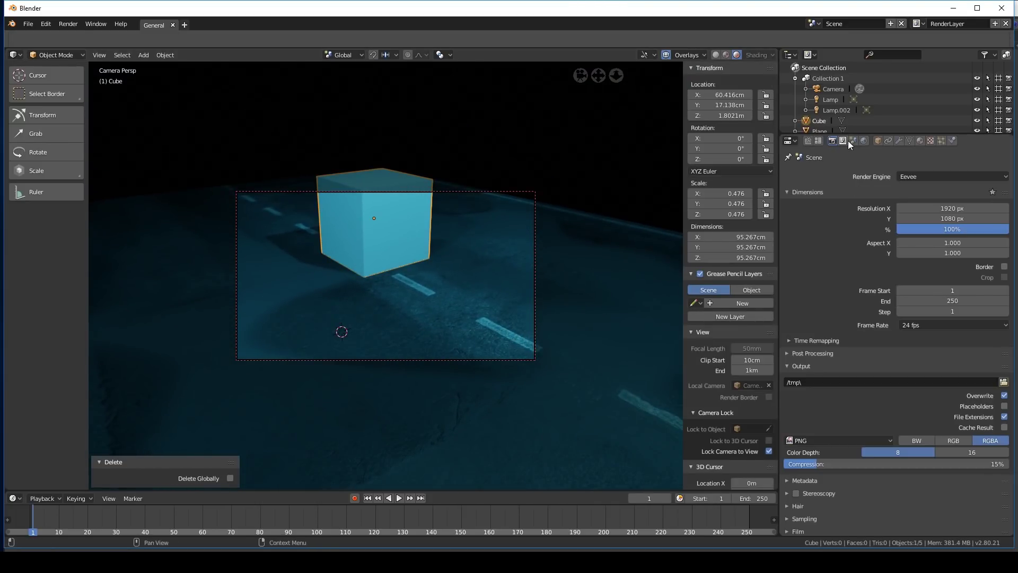
middle_drag(503, 206, 422, 222)
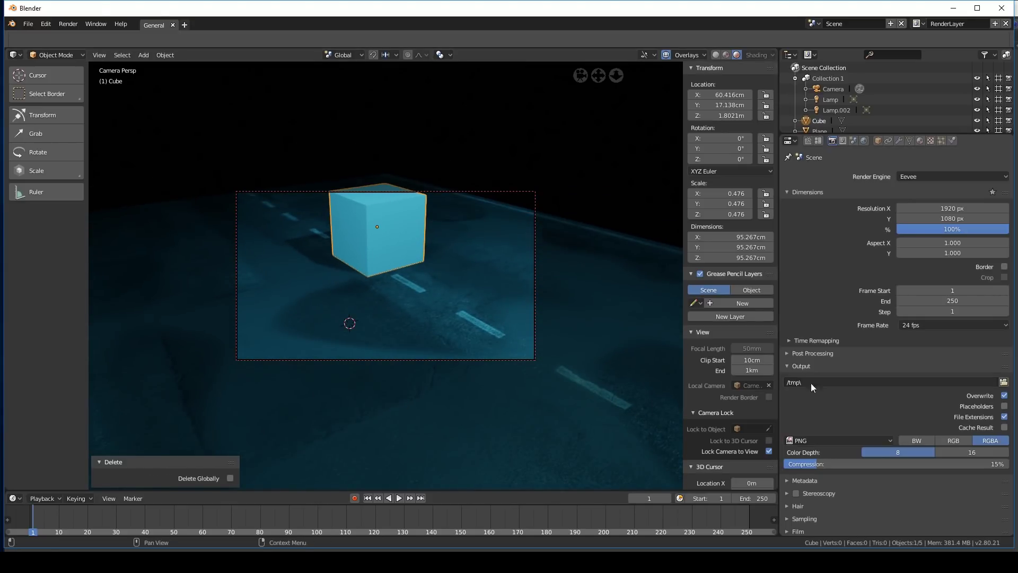
Enable Screen Space Reflections, examine the cube's reflection on the road from other angles, and disable the option again
click(832, 192)
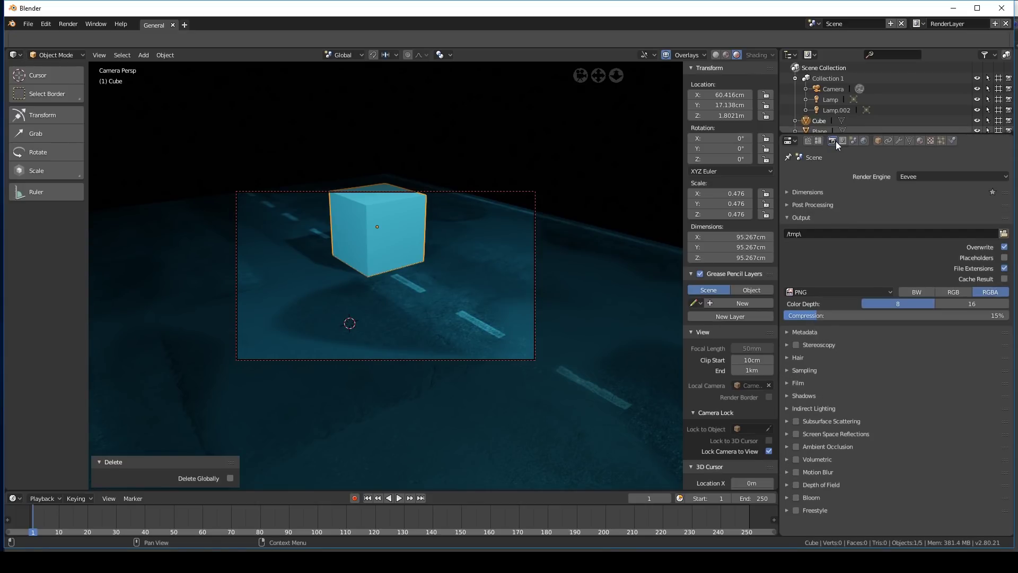
click(785, 220)
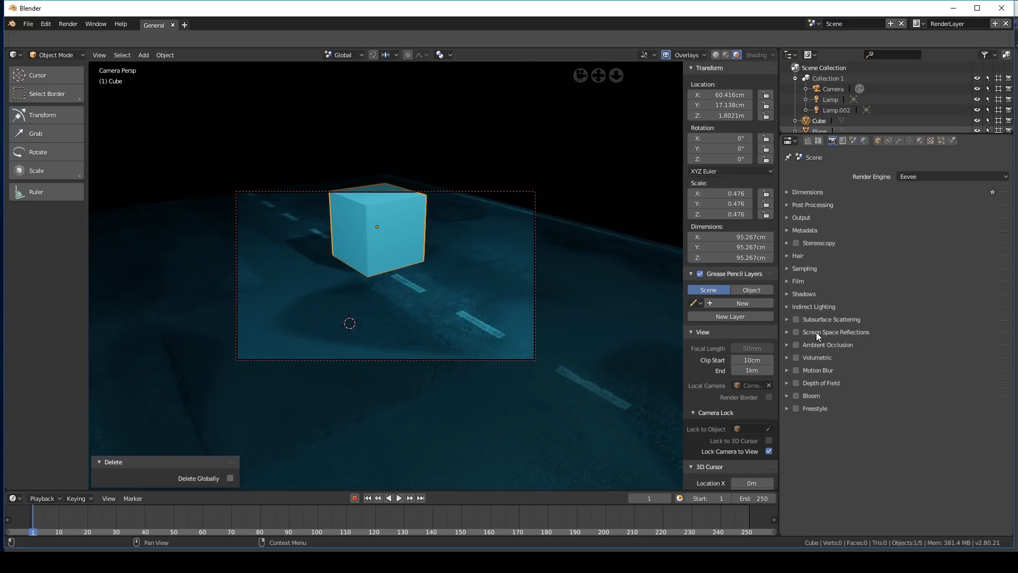
click(797, 331)
middle_drag(568, 292, 418, 281)
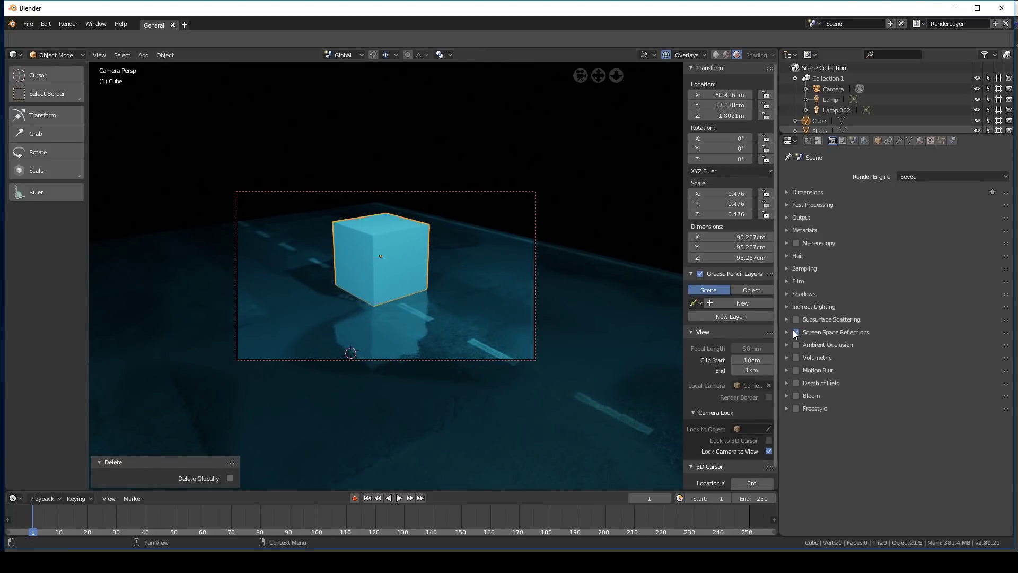
middle_drag(476, 291, 486, 306)
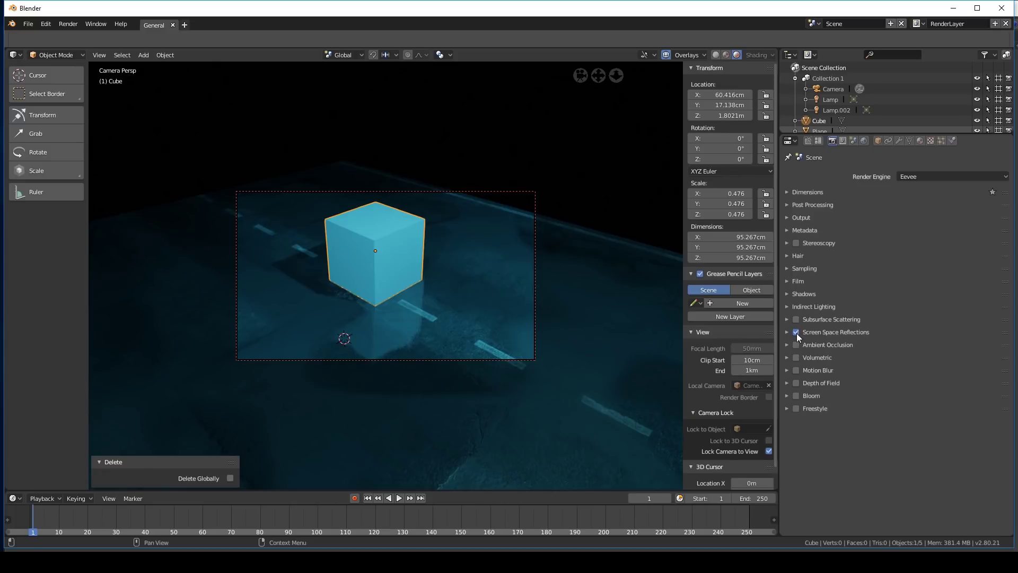
click(796, 333)
middle_drag(322, 283, 381, 289)
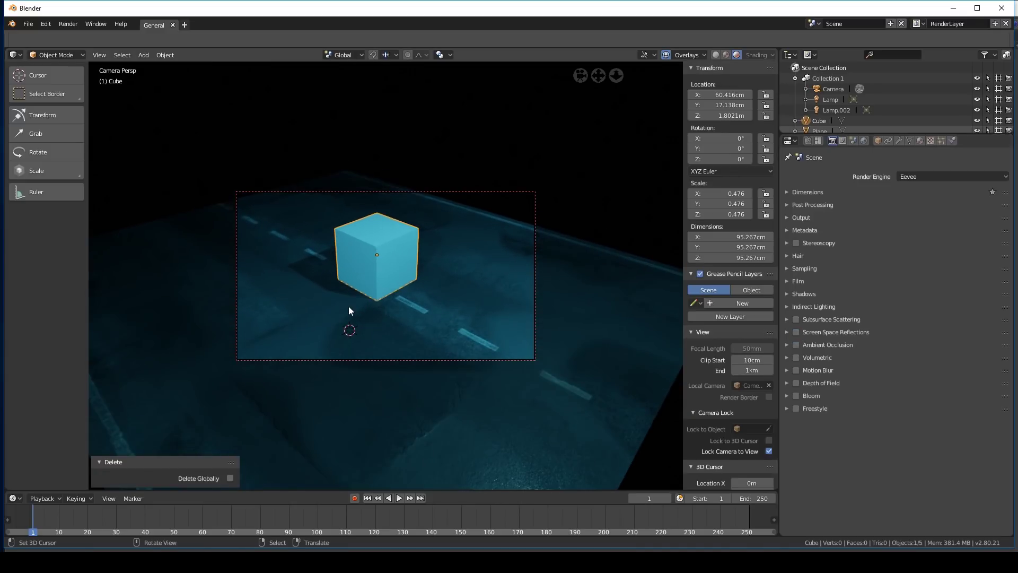
Add a Reflection Plane light probe and raise it by about 1.32 m in Z to the road surface
key(shift+a)
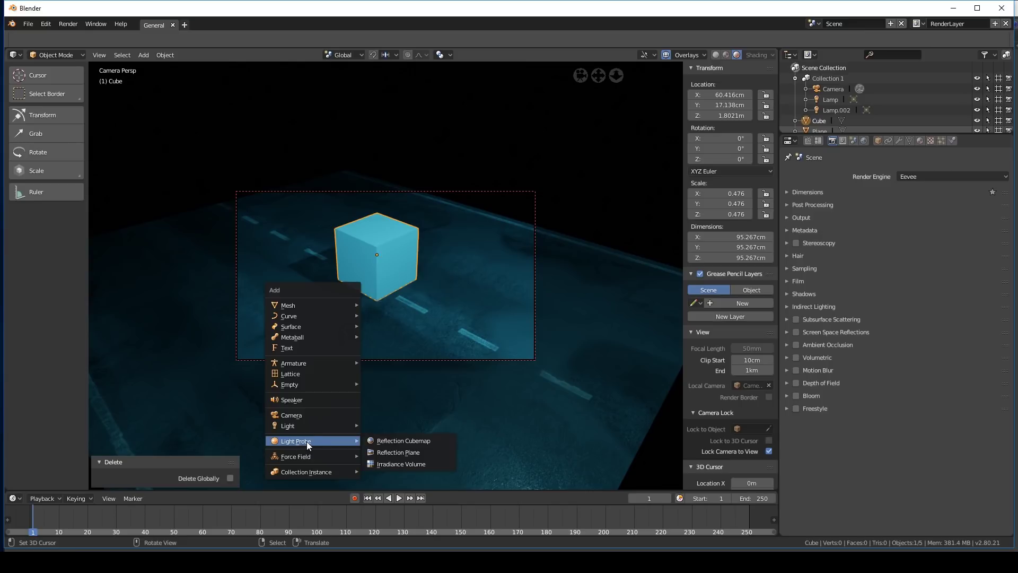
click(390, 454)
key(g)
key(x)
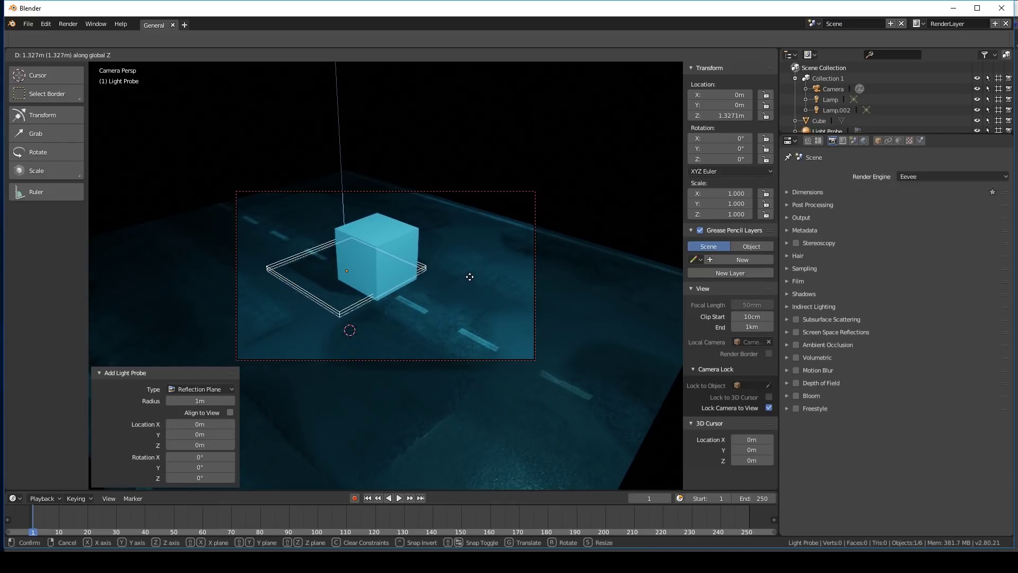
click(472, 281)
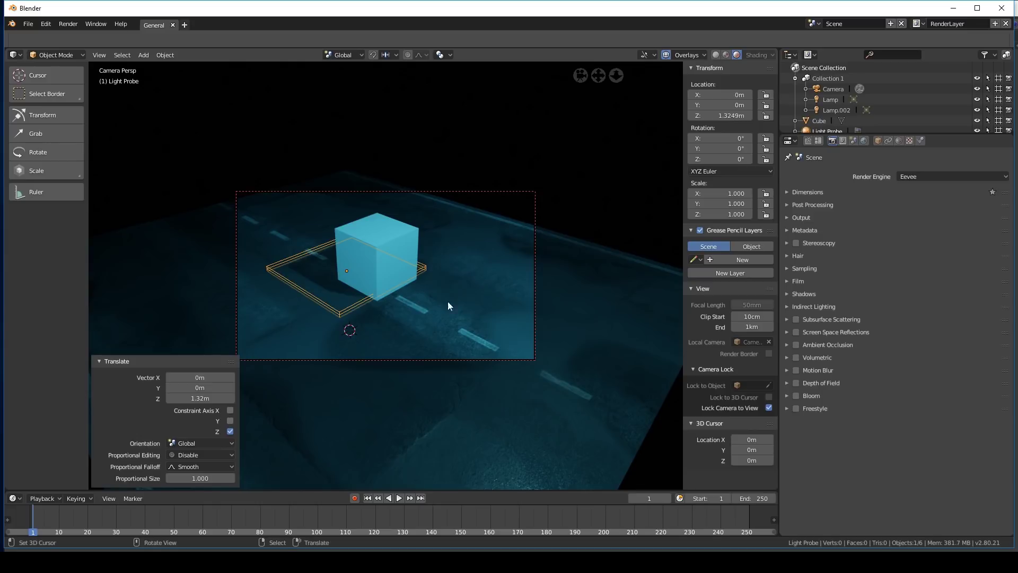
Scale the reflection plane by about 5.054 to cover the road and raise it by about 6.41 mm in Z
middle_drag(448, 301, 417, 313)
key(s)
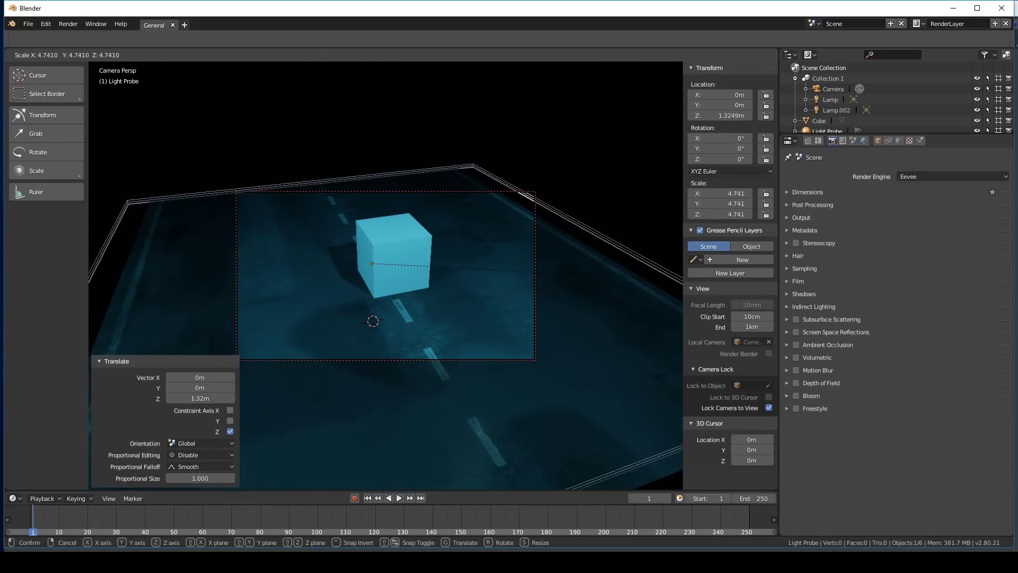
click(684, 275)
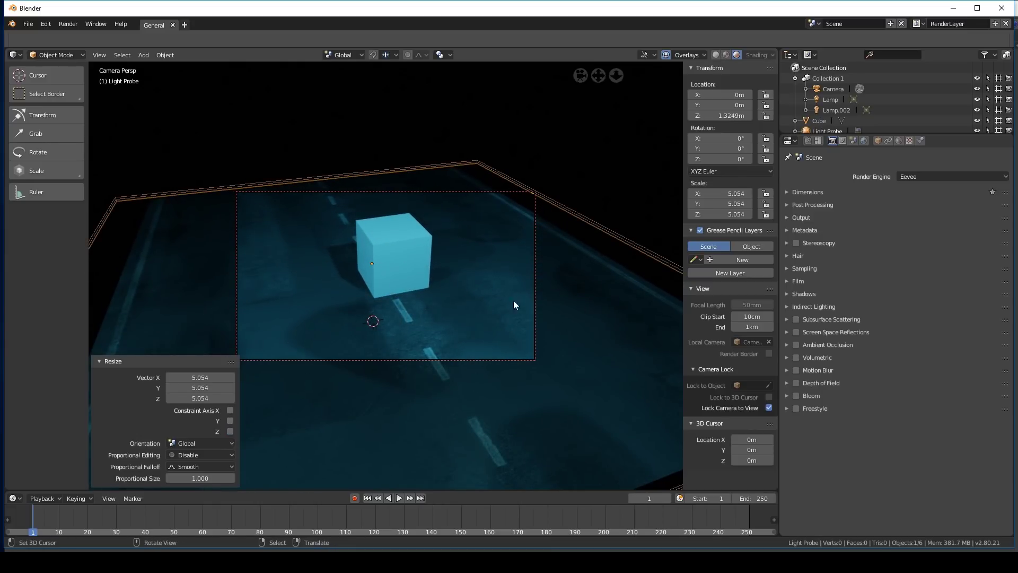
middle_drag(514, 300, 438, 252)
key(g)
key(z)
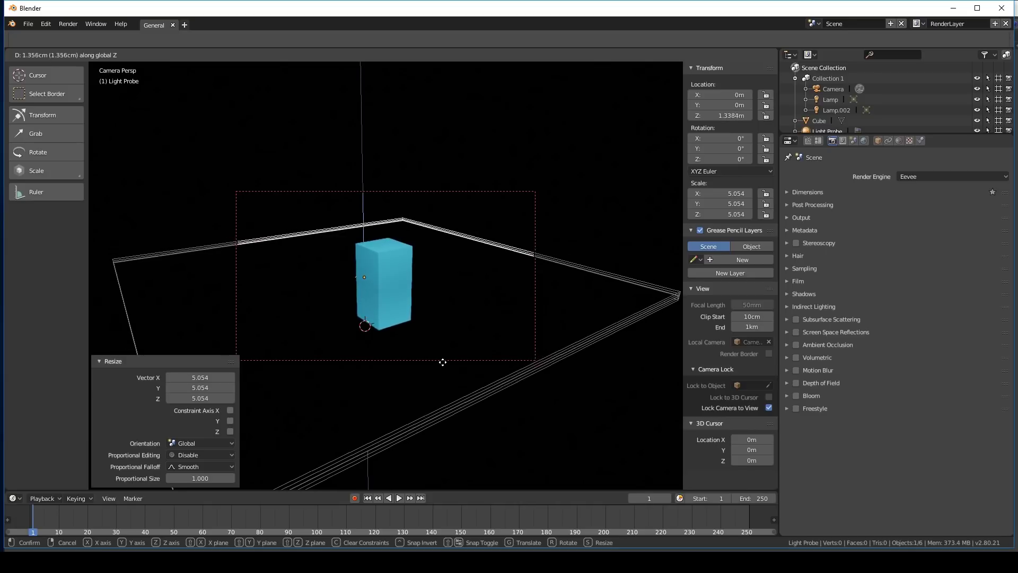
click(446, 364)
scroll(445, 364, up, 4)
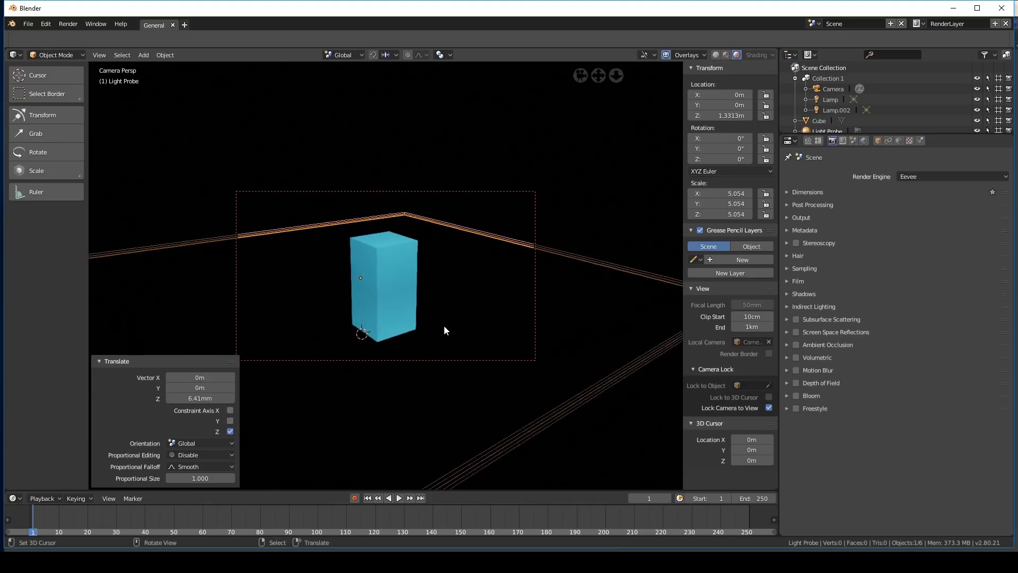
Turn off Show Data in the reflection plane's display settings and examine the cube's reflection on the road
click(899, 140)
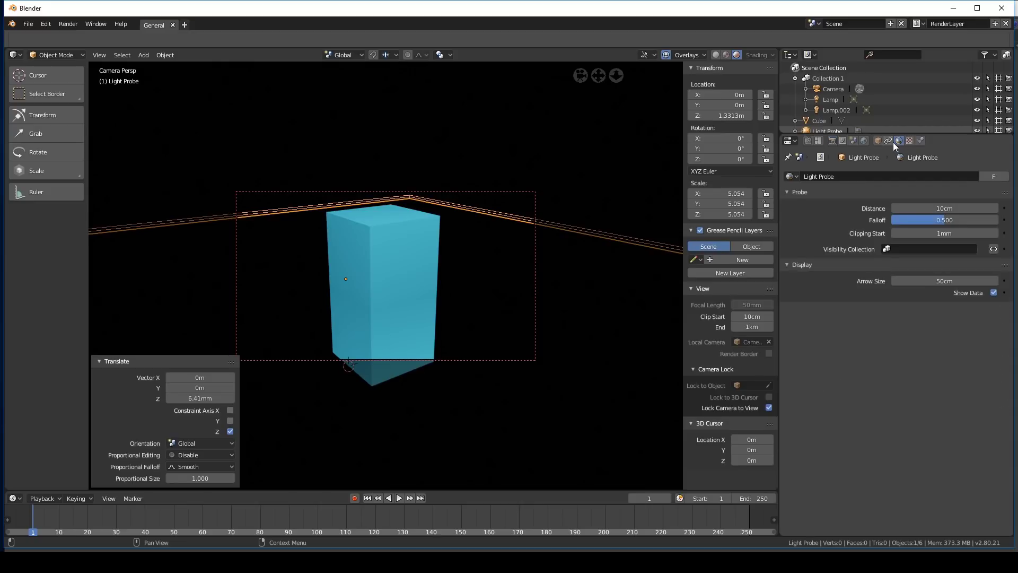
click(994, 293)
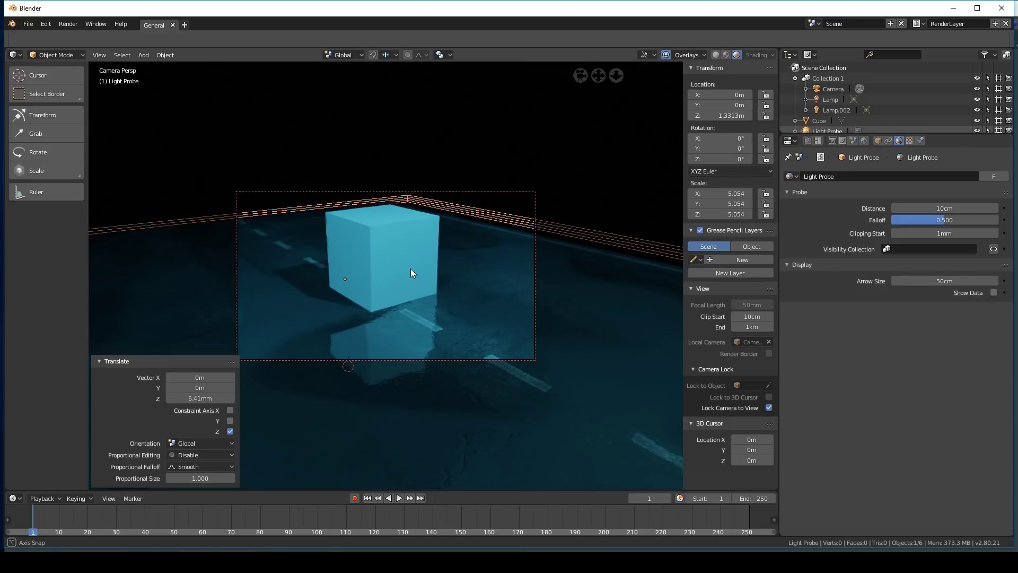
mouse_move(411, 268)
middle_down()
mouse_move(453, 300)
mouse_move(378, 271)
mouse_move(441, 281)
mouse_move(364, 275)
mouse_move(387, 264)
mouse_move(409, 289)
middle_up()
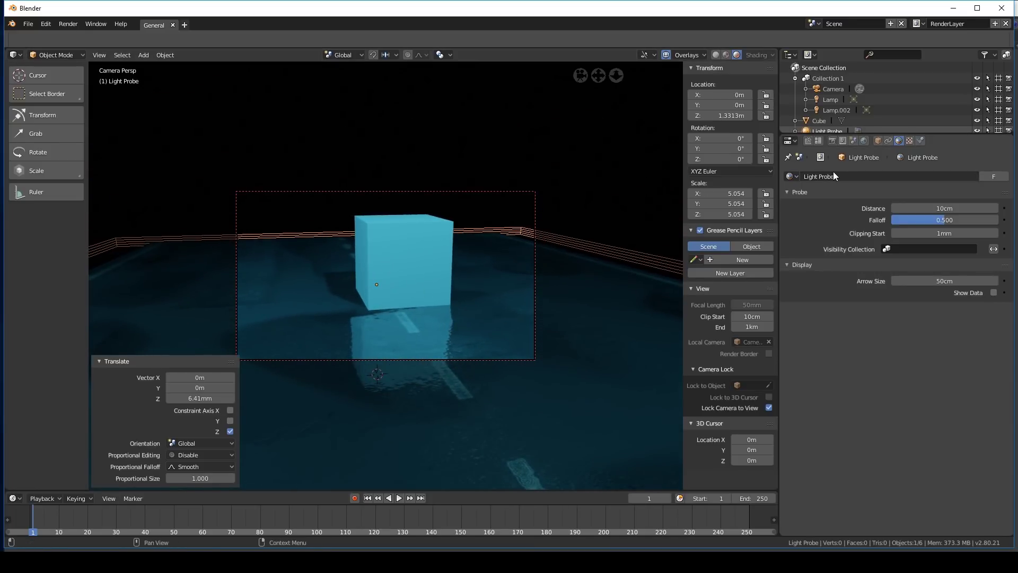
Combine Screen Space Reflections with the reflection plane to compare the cube's reflection, and disable the option again
click(833, 141)
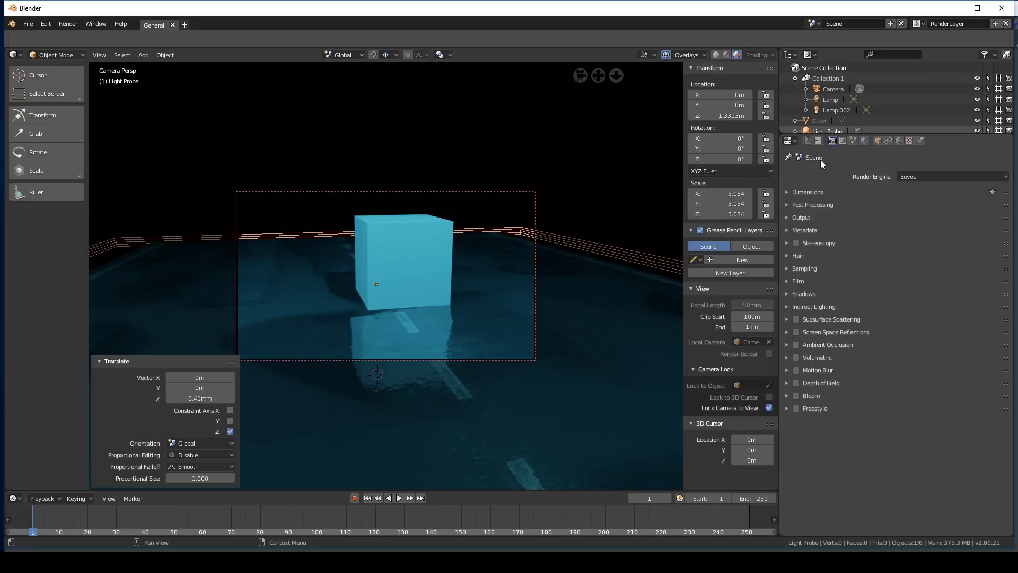
click(795, 333)
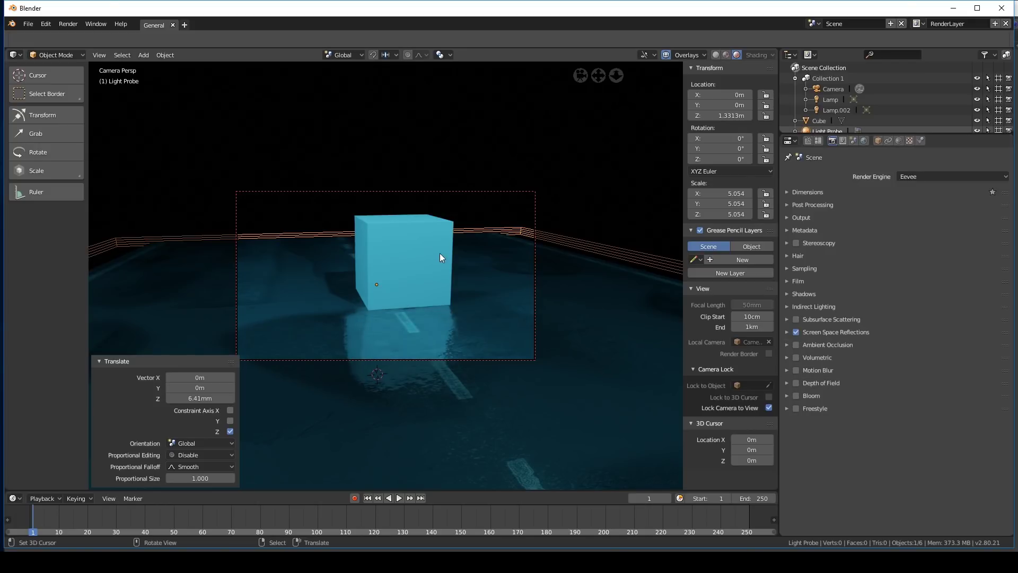
middle_drag(440, 253, 509, 255)
click(795, 332)
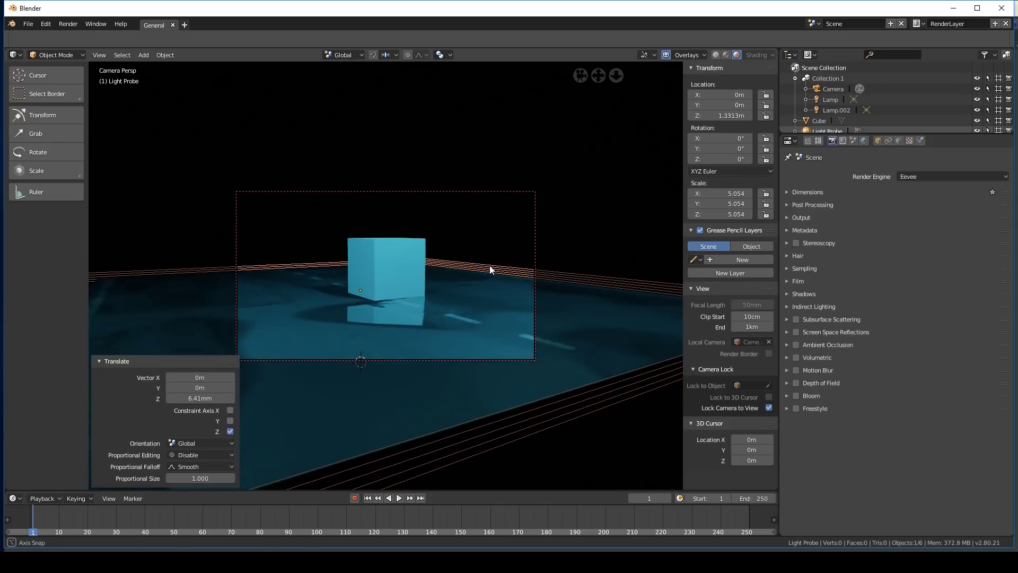
Select the road plane and duplicate it, scaling the copy by about 0.401
right_click(901, 140)
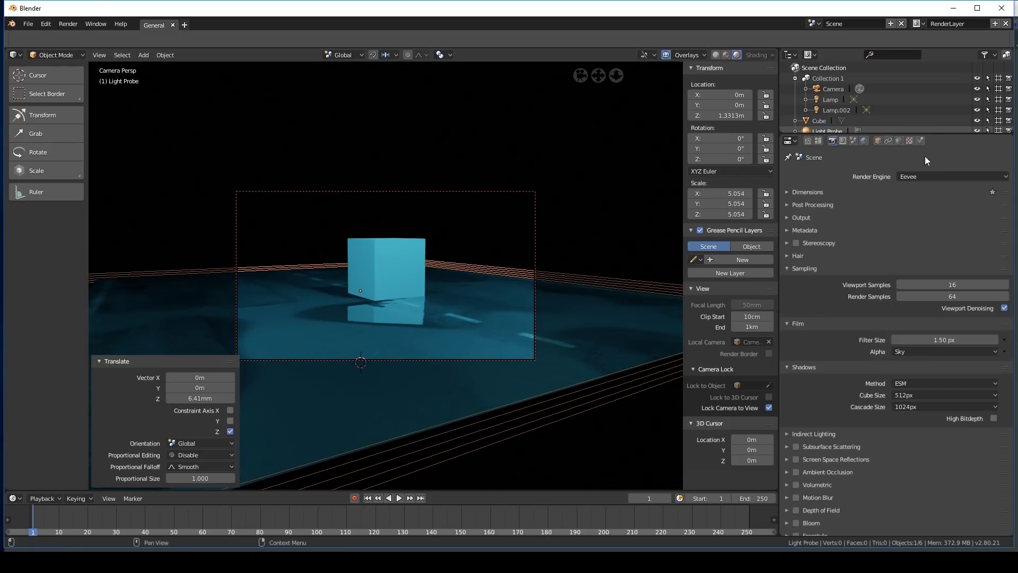
click(898, 140)
middle_drag(485, 257, 463, 279)
click(480, 288)
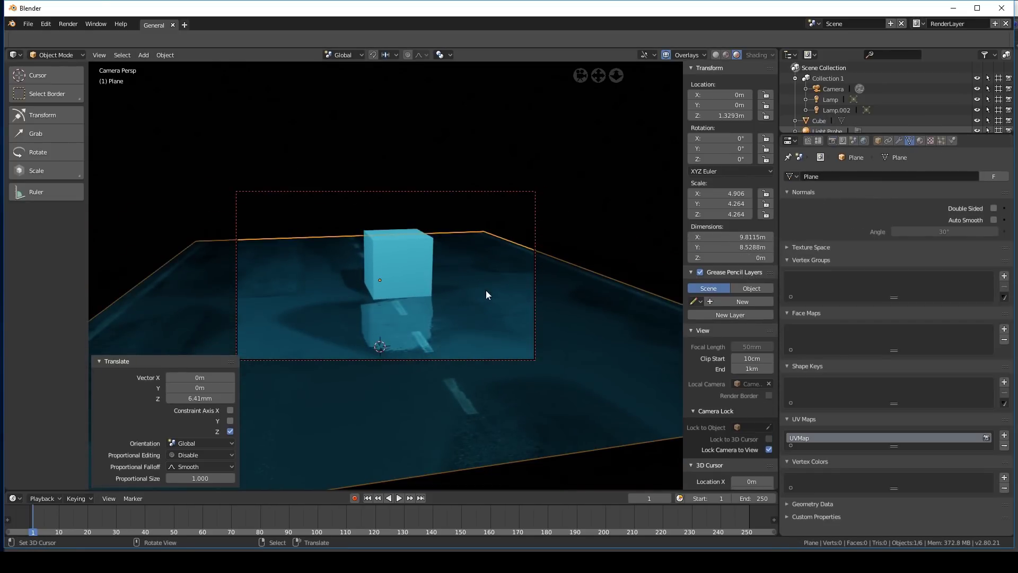
key(s)
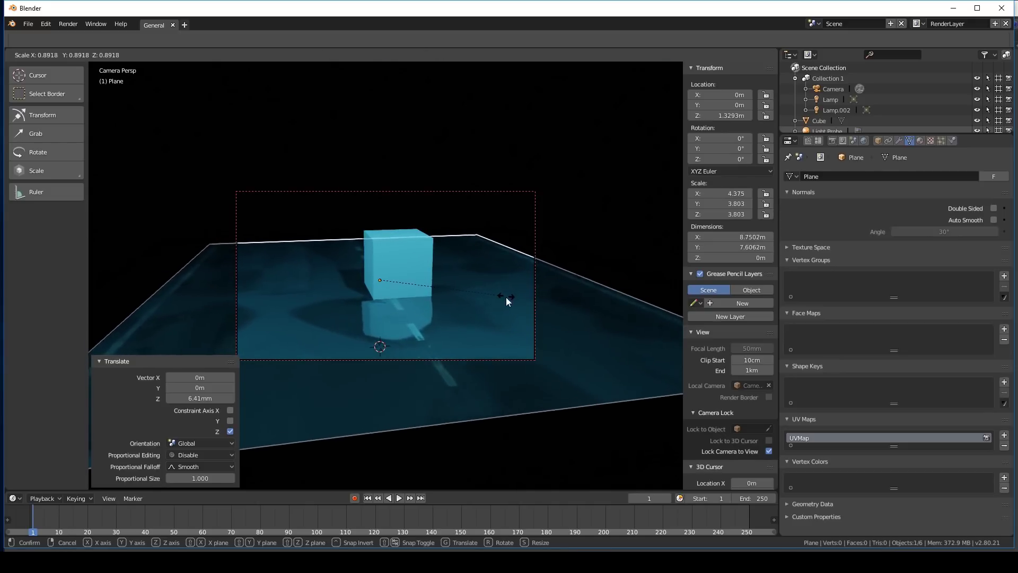
click(510, 315)
key(shift+d)
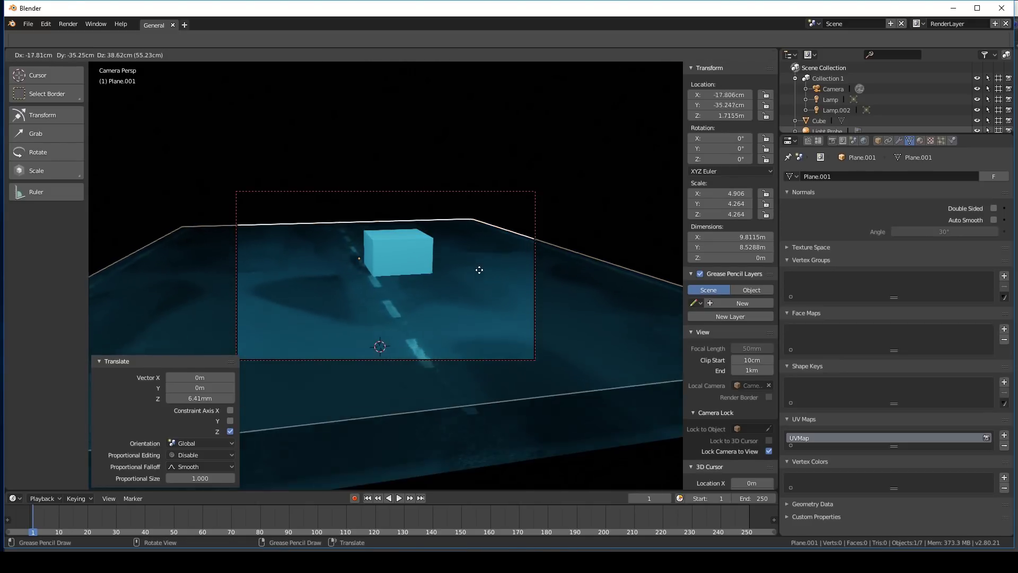
key(s)
click(424, 279)
Move the small road plane copy by about -19.7 cm in X, -53.8 cm in Y and 32 cm in Z
key(g)
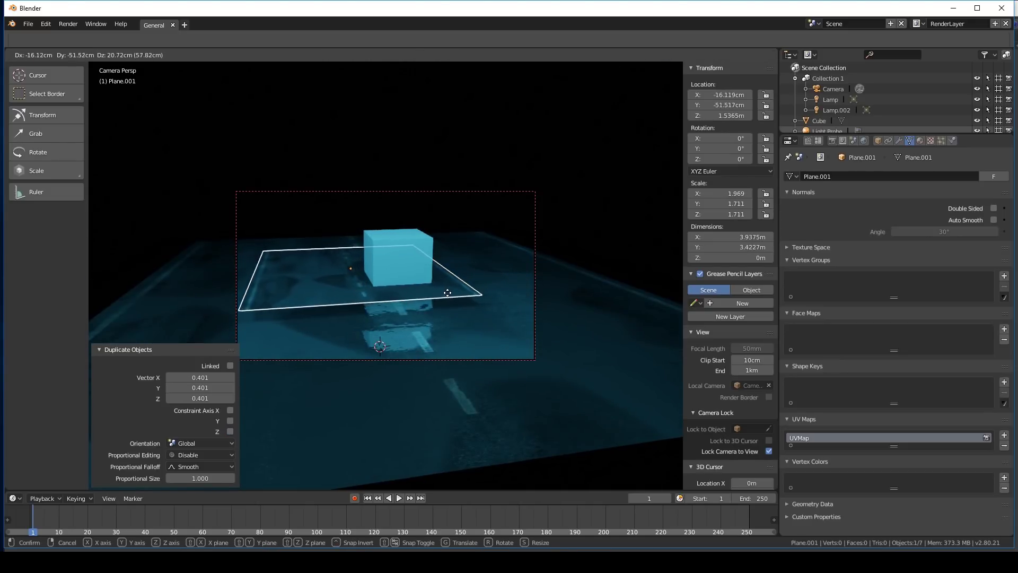
click(460, 307)
middle_drag(460, 307, 377, 293)
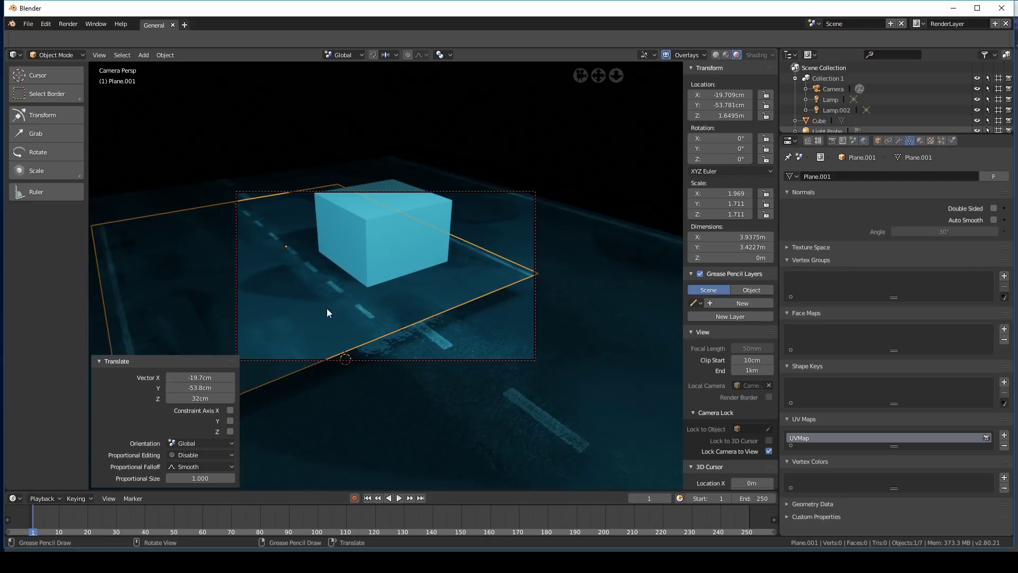
Select the reflection plane, check its height from the front view, and set its probe Distance to 60 cm
click(599, 210)
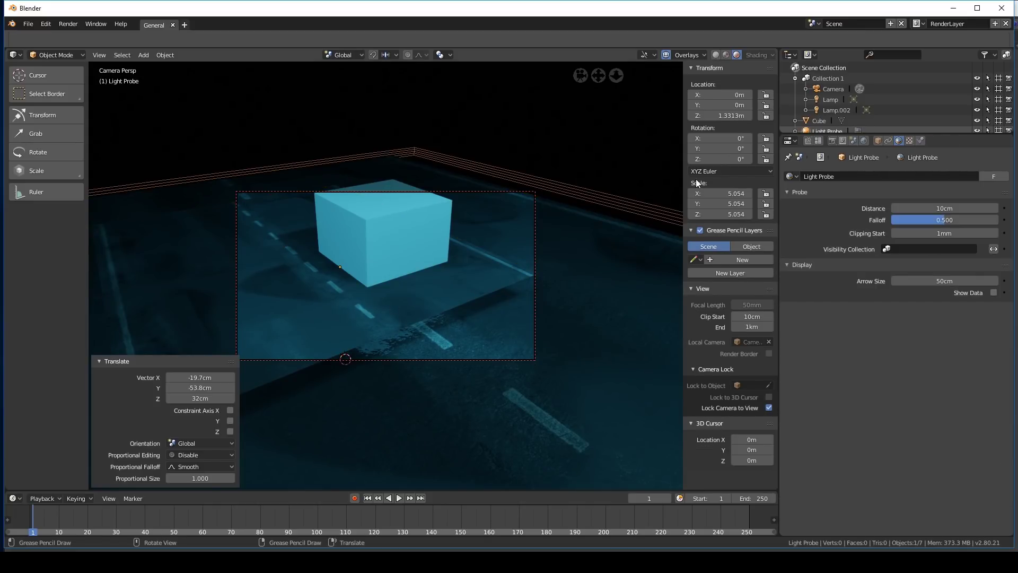
key(KP_1)
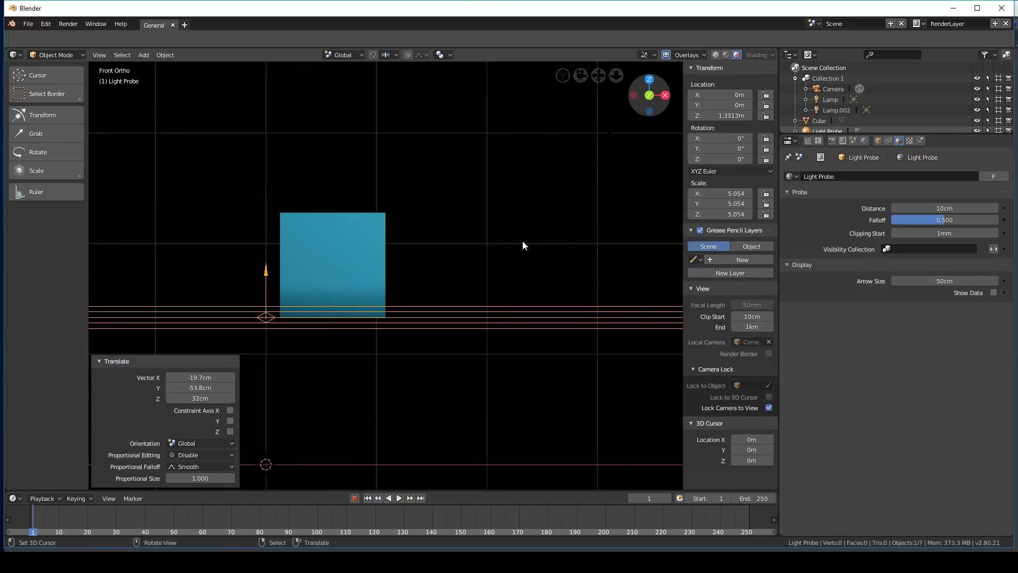
middle_drag(396, 260, 503, 244)
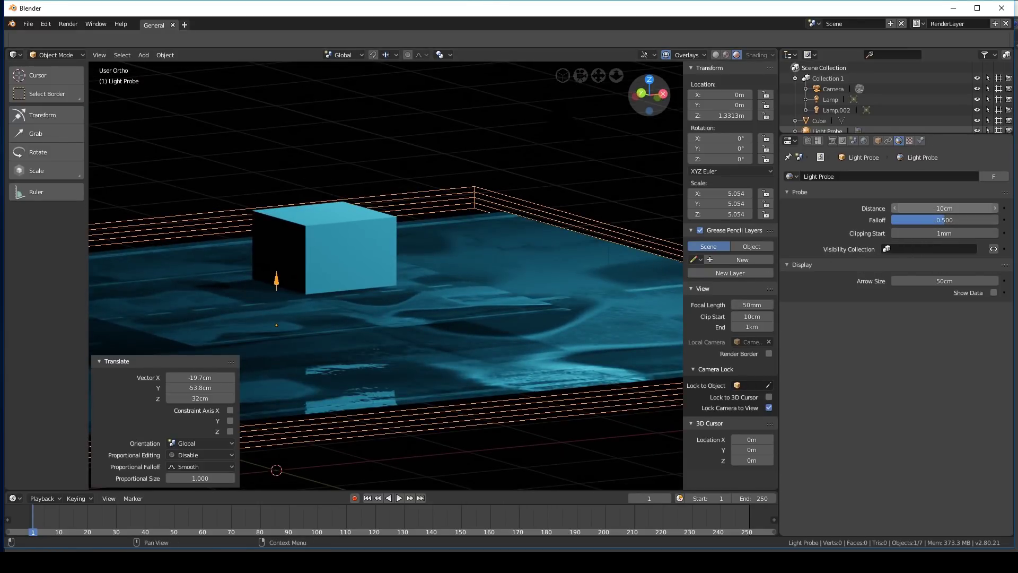
mouse_move(944, 208)
mouse_down()
mouse_move(989, 208)
mouse_move(960, 208)
mouse_up()
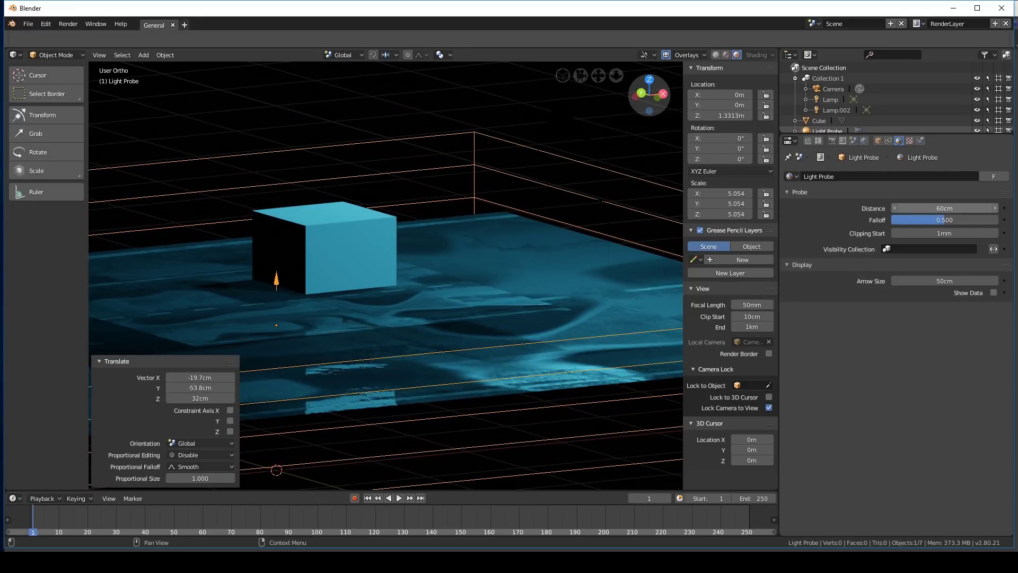
middle_drag(573, 234, 446, 314)
scroll(419, 269, up, 3)
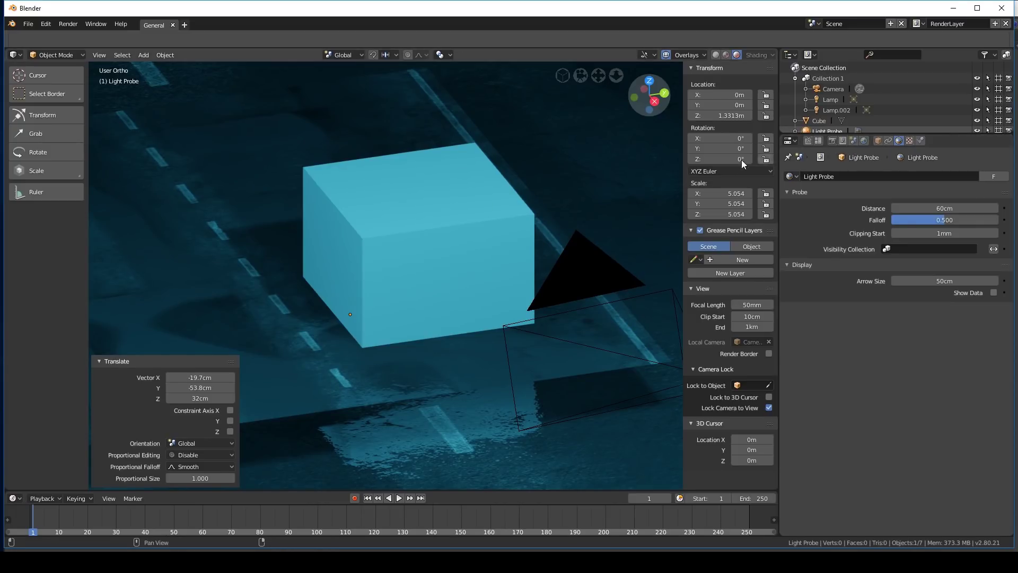
Compare the extents of the large road plane and the reflection plane by selecting each in turn
scroll(485, 265, down, 5)
right_click(569, 393)
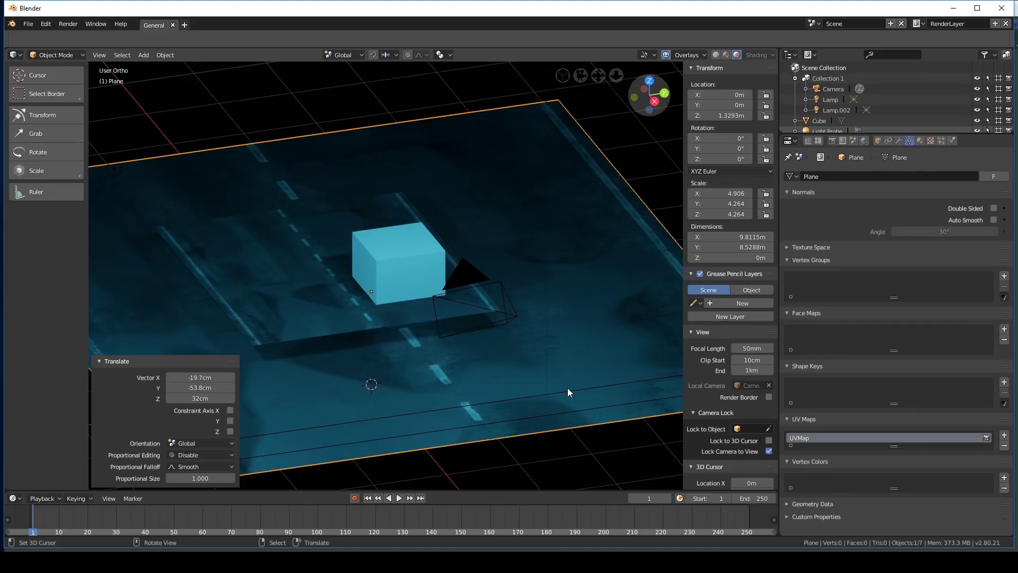
right_click(560, 409)
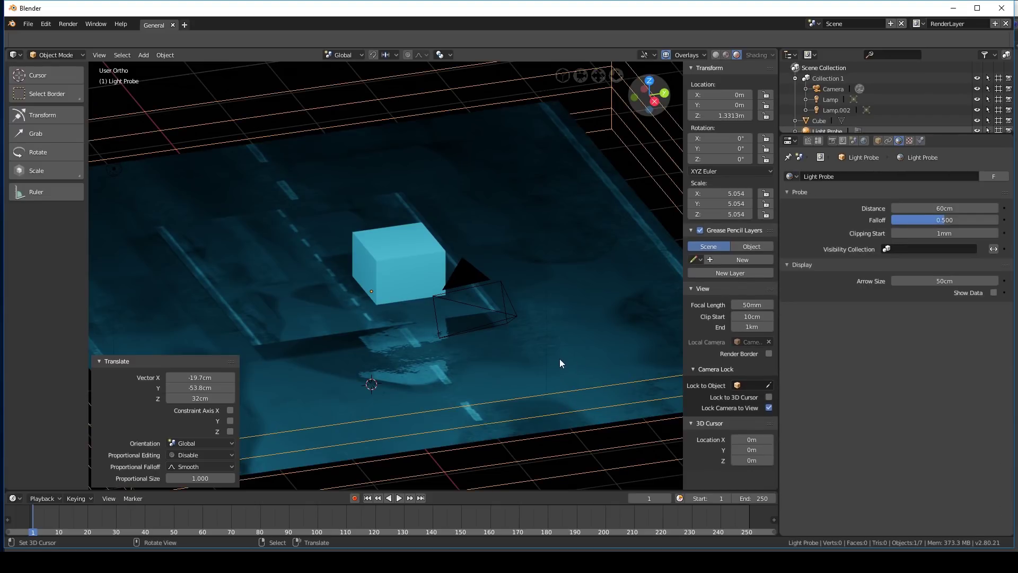
Inspect the cube and small road copy from several angles, and delete the reflection plane probe
middle_drag(559, 359, 482, 289)
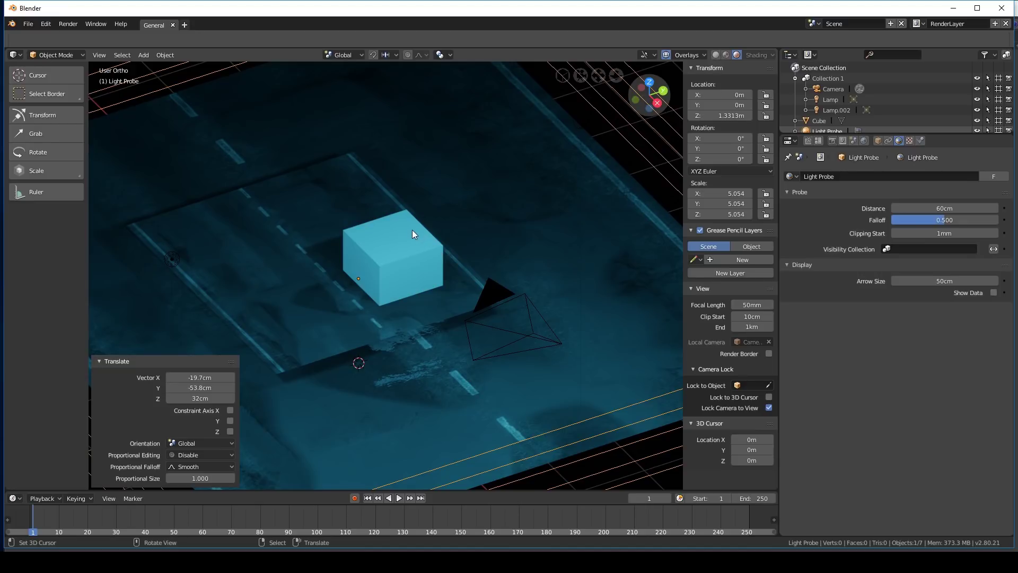
middle_drag(412, 230, 382, 226)
mouse_move(449, 281)
middle_down()
mouse_move(409, 271)
mouse_move(436, 296)
mouse_move(411, 291)
mouse_move(429, 297)
mouse_move(464, 286)
mouse_move(436, 281)
middle_up()
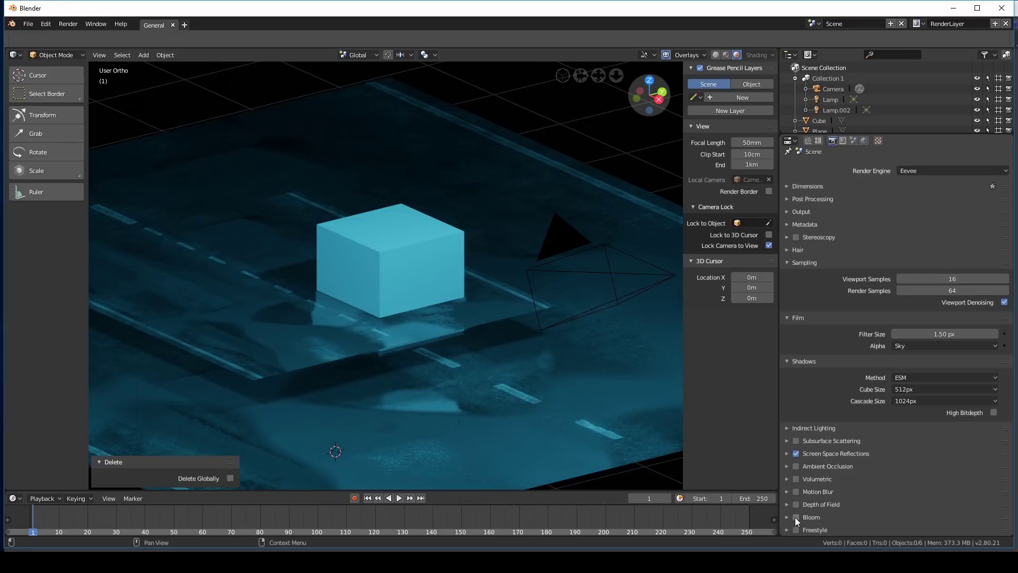
Enable Bloom in the render settings and set its threshold to 0.748
click(795, 517)
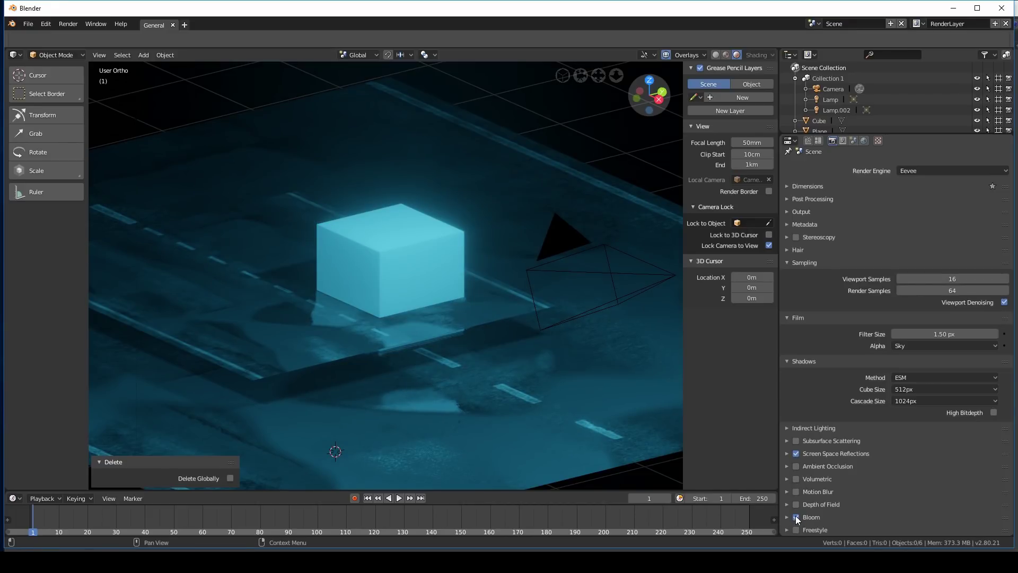
click(804, 517)
scroll(806, 478, down, 3)
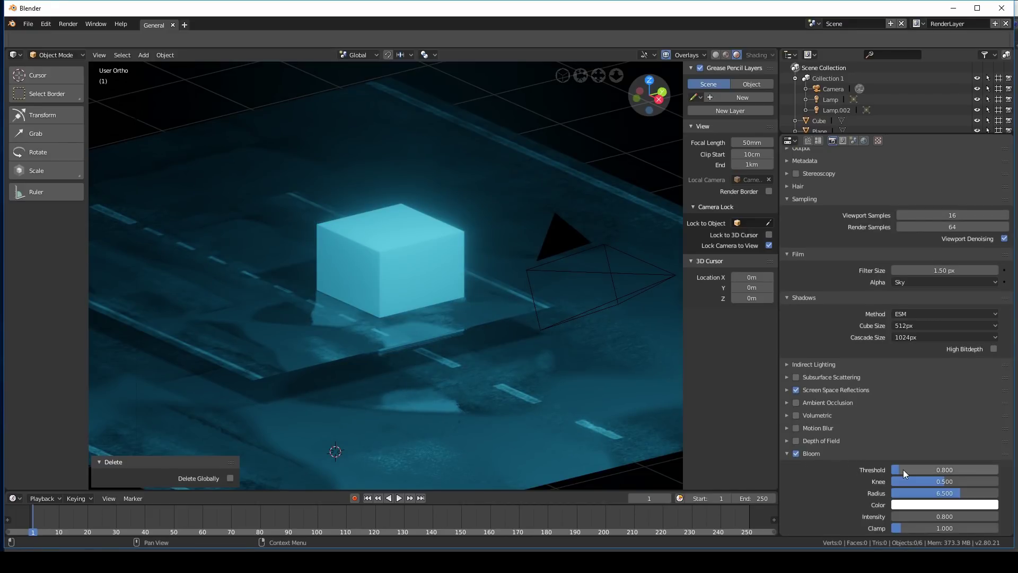
mouse_move(904, 469)
mouse_down()
mouse_move(933, 470)
mouse_move(908, 469)
mouse_up()
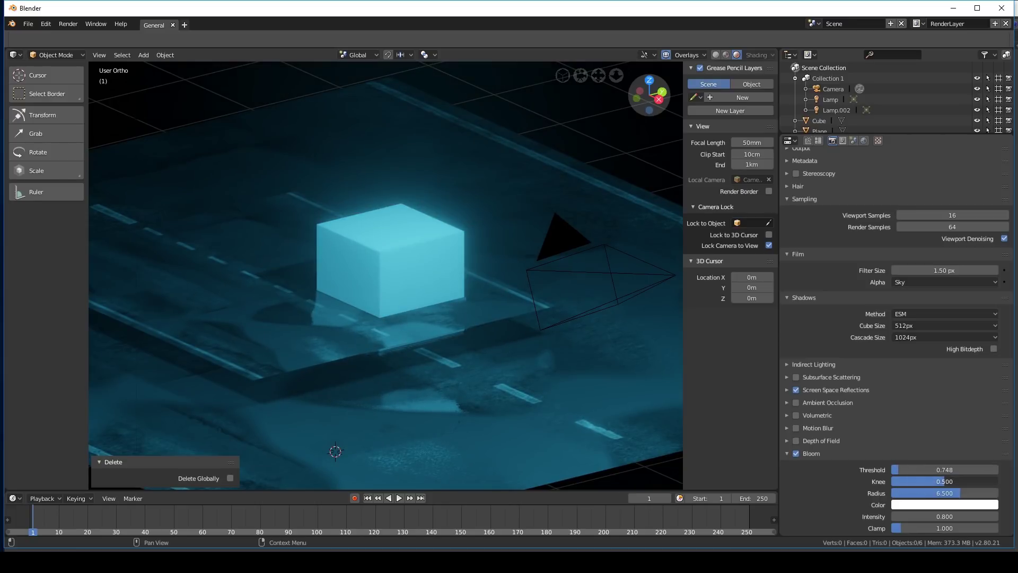
Give Bloom a yellow color and set its threshold to 2.295, knee to 0.593, radius to 4.129 and intensity to 2.600
click(944, 504)
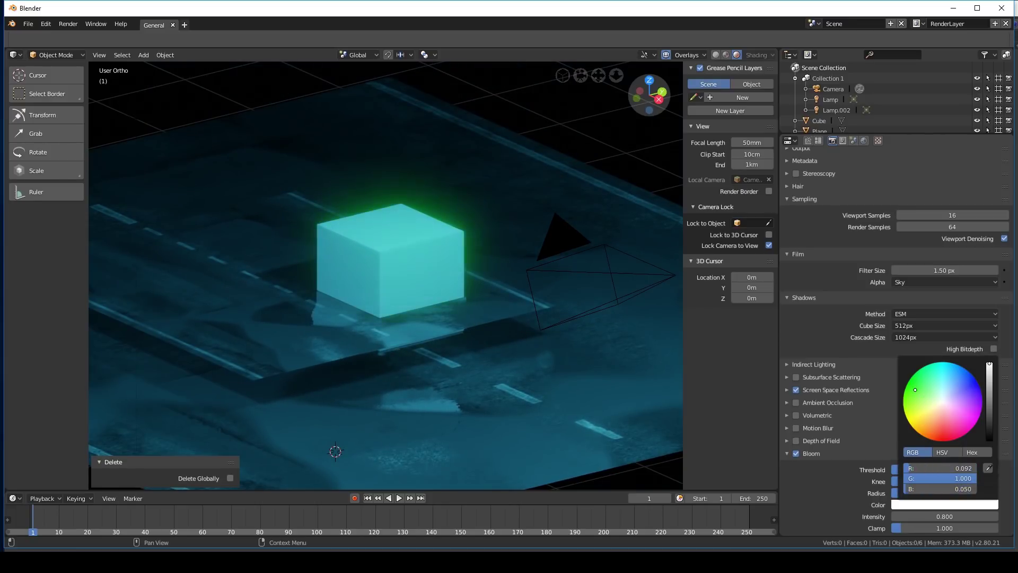
drag(916, 413, 946, 399)
drag(944, 516, 992, 516)
click(943, 504)
drag(943, 427, 927, 411)
mouse_move(939, 492)
mouse_down()
mouse_move(920, 492)
mouse_move(966, 493)
mouse_move(935, 492)
mouse_up()
mouse_move(934, 469)
mouse_down()
mouse_move(913, 469)
mouse_move(952, 469)
mouse_up()
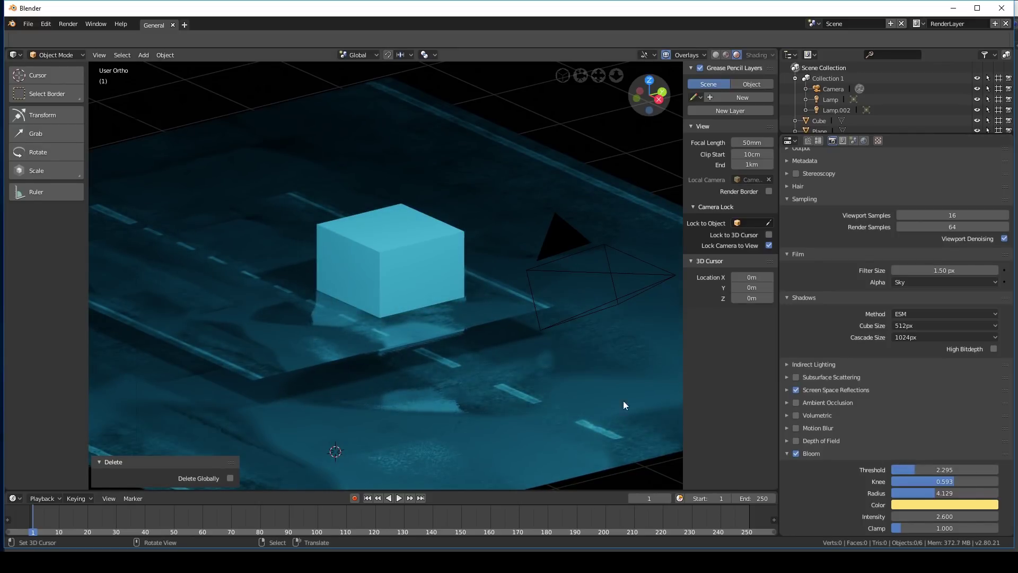
Set the Bloom threshold to 0.542, knee to 0.356 and intensity to 1.660, and delete the cube and small road copy
middle_drag(625, 404, 442, 323)
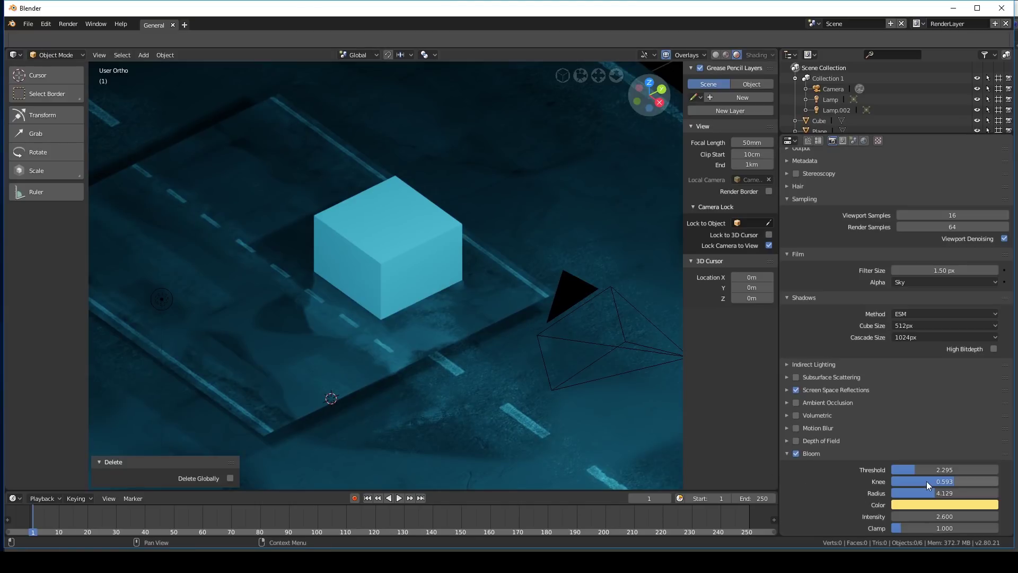
drag(944, 469, 960, 502)
scroll(895, 505, down, 1)
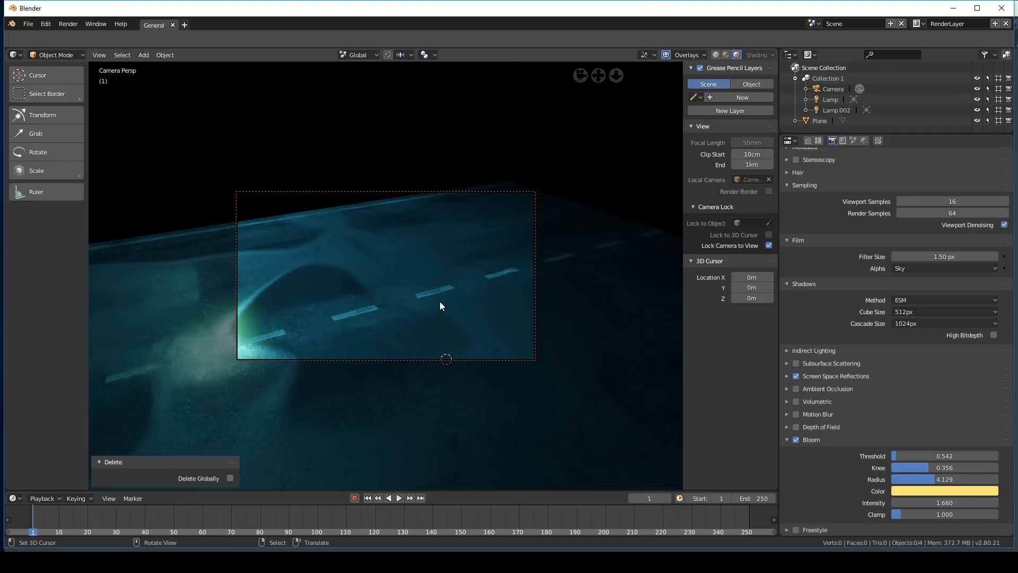
Turn off Bloom and reframe the bare road through the camera
middle_drag(440, 303, 408, 298)
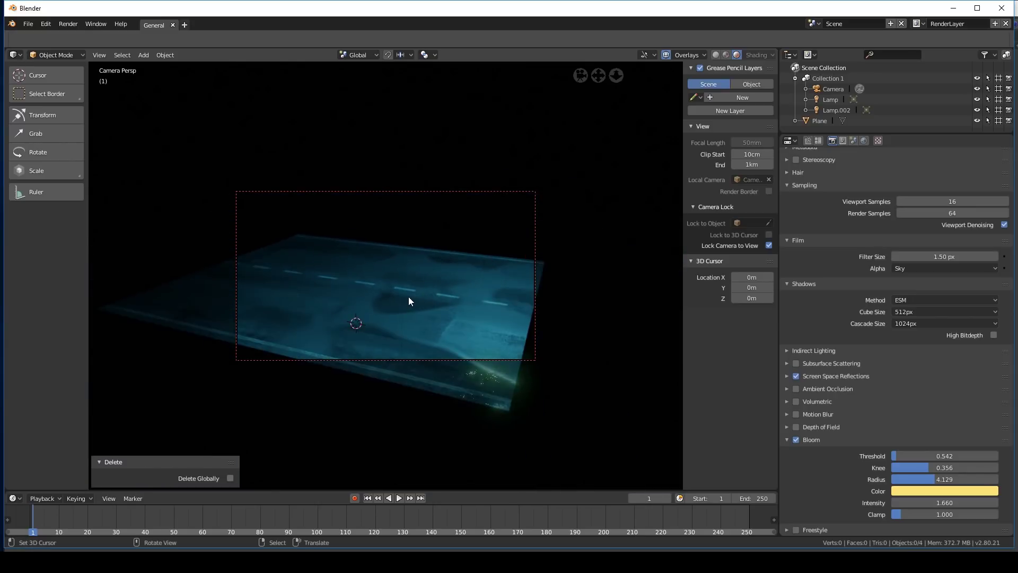
click(796, 440)
middle_drag(429, 288, 424, 291)
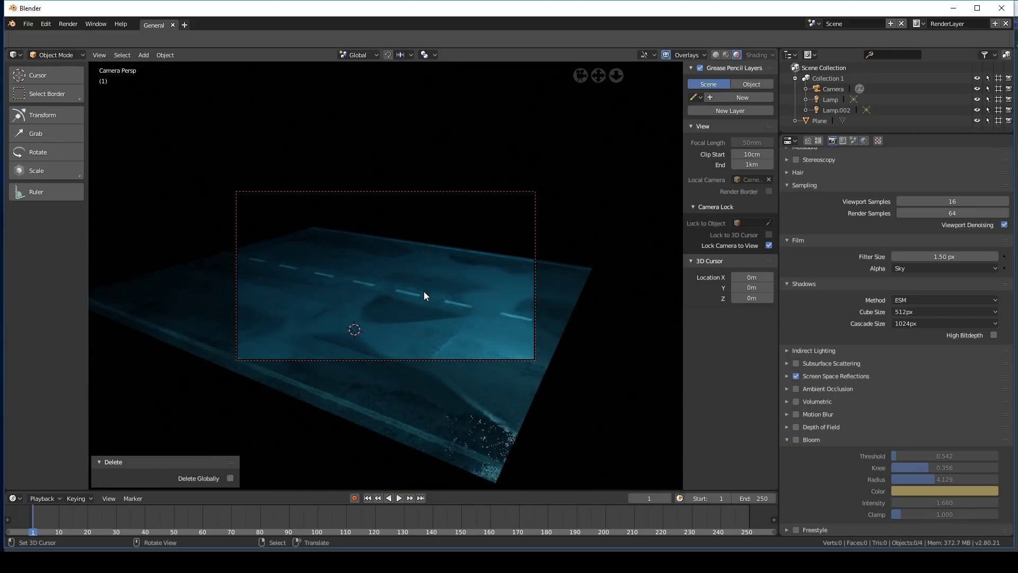
Add a UV sphere, raise it above the far side of the road, and scale it to about 0.564
key(shift+a)
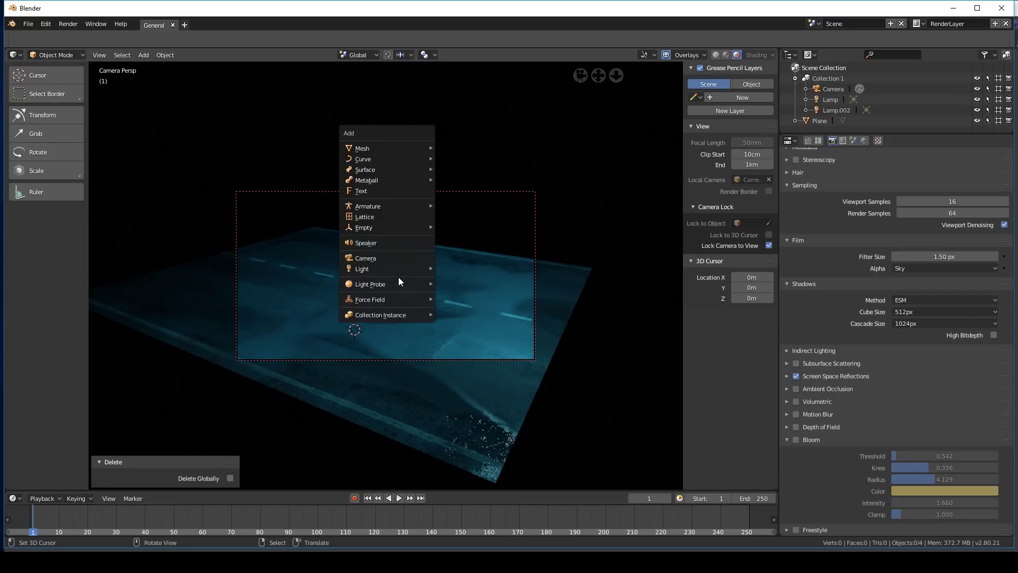
mouse_move(374, 148)
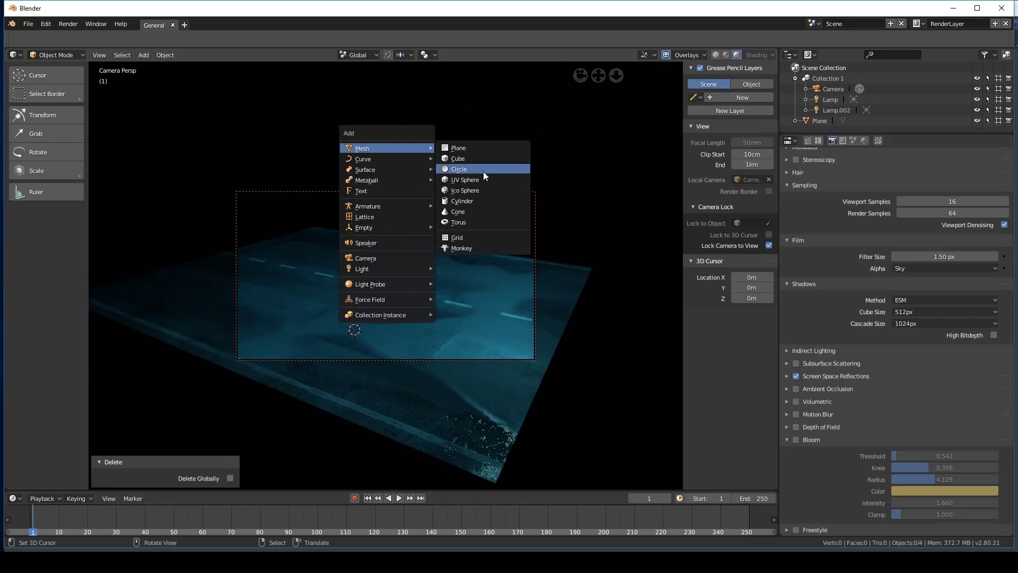
click(462, 180)
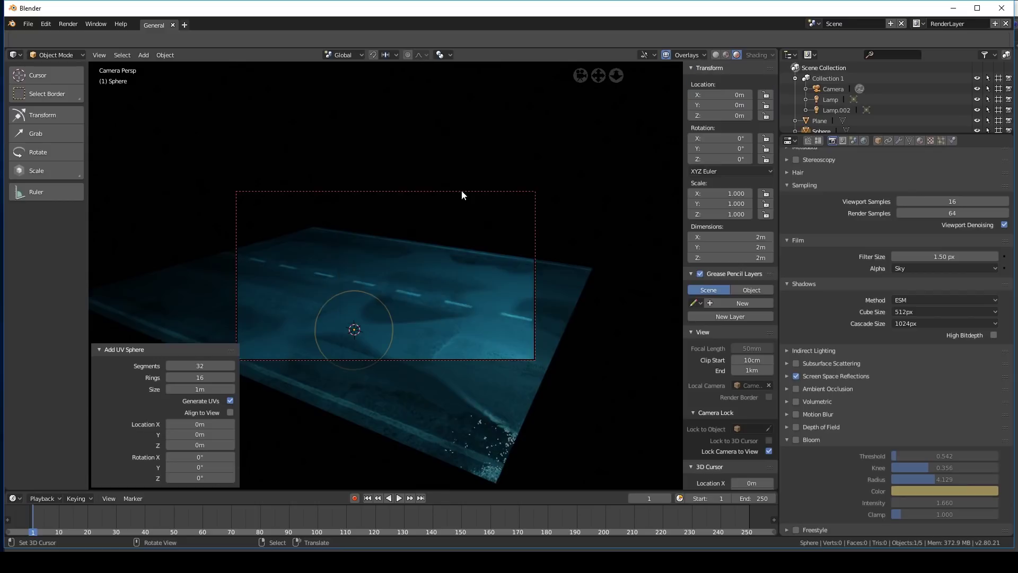
key(g)
click(434, 218)
key(s)
click(450, 230)
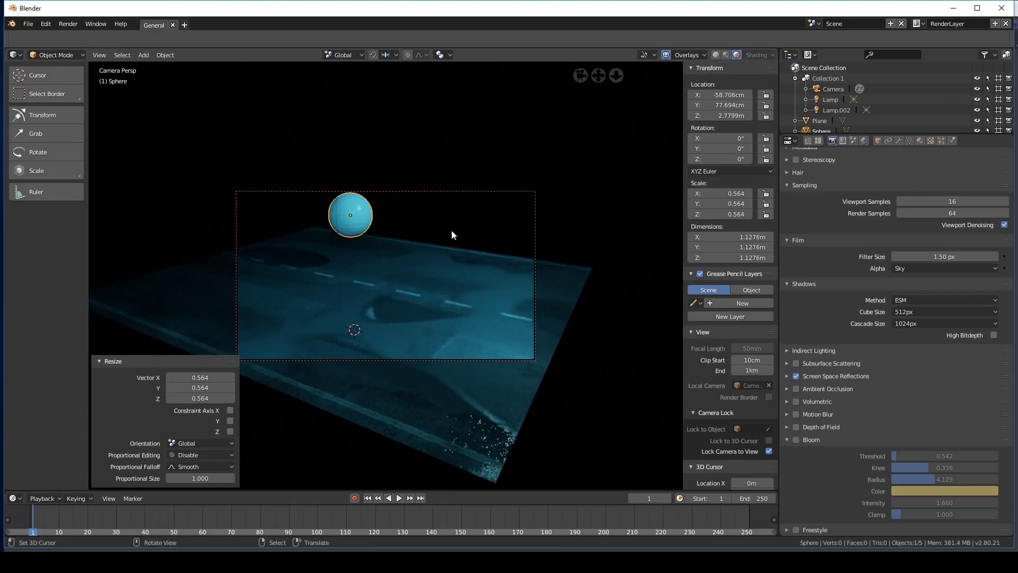
Move the sphere over the road by about 86.4 cm in X, -1.85 m in Y and -43.6 cm in Z
middle_drag(450, 230, 362, 273)
key(g)
click(379, 267)
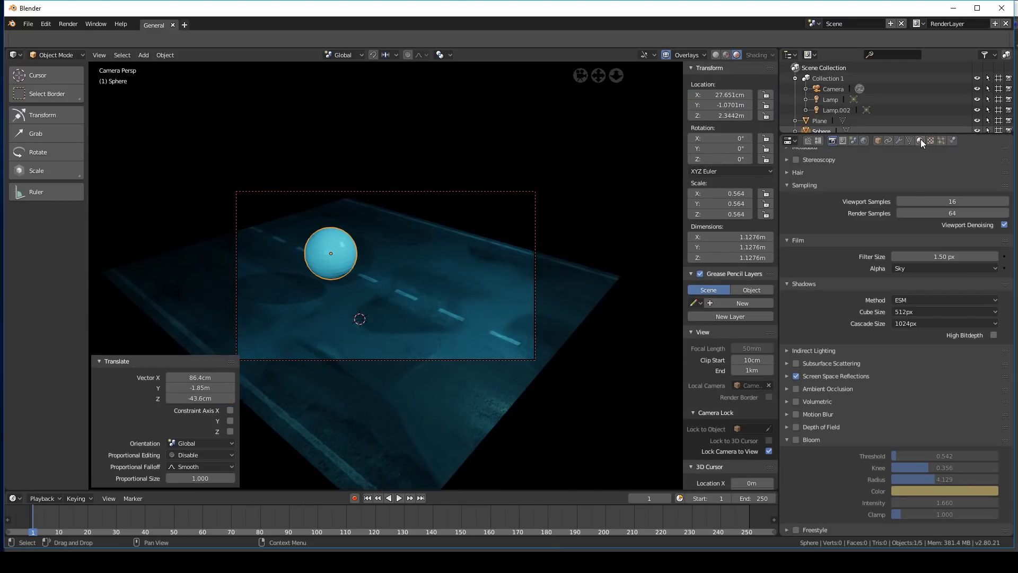
Create a new material for the sphere and set its surface to Emission
click(920, 140)
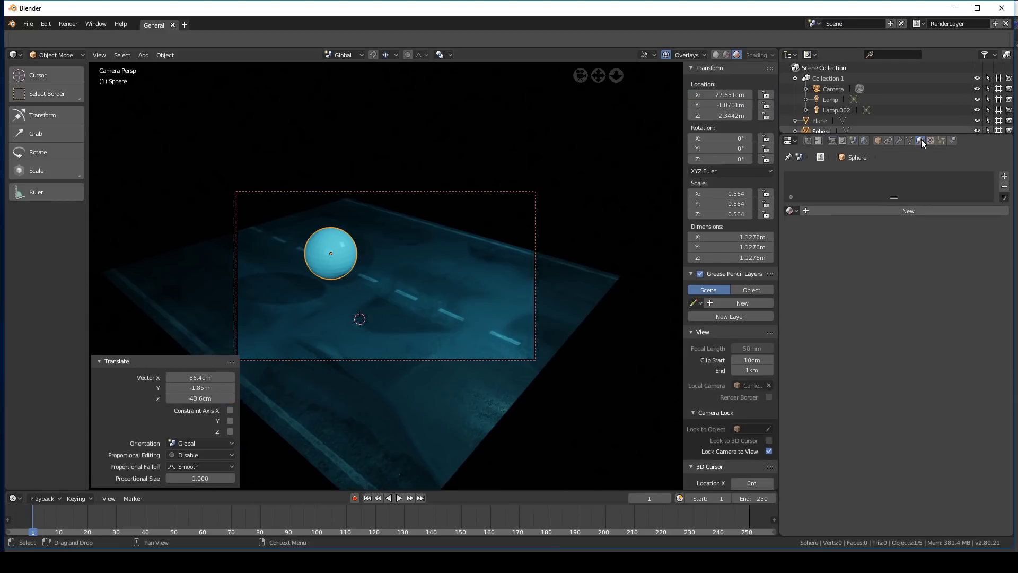
click(909, 211)
click(923, 275)
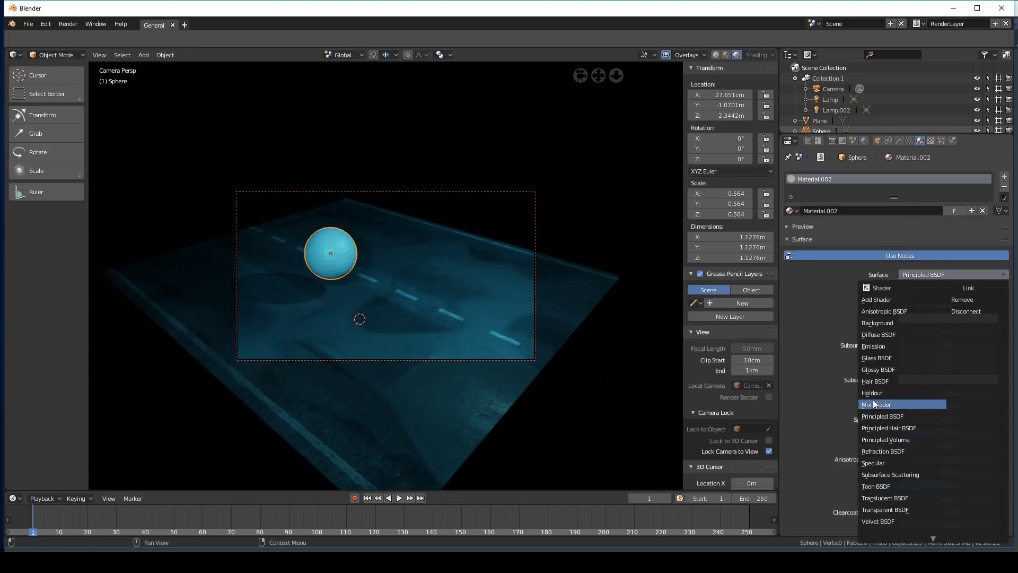
click(875, 346)
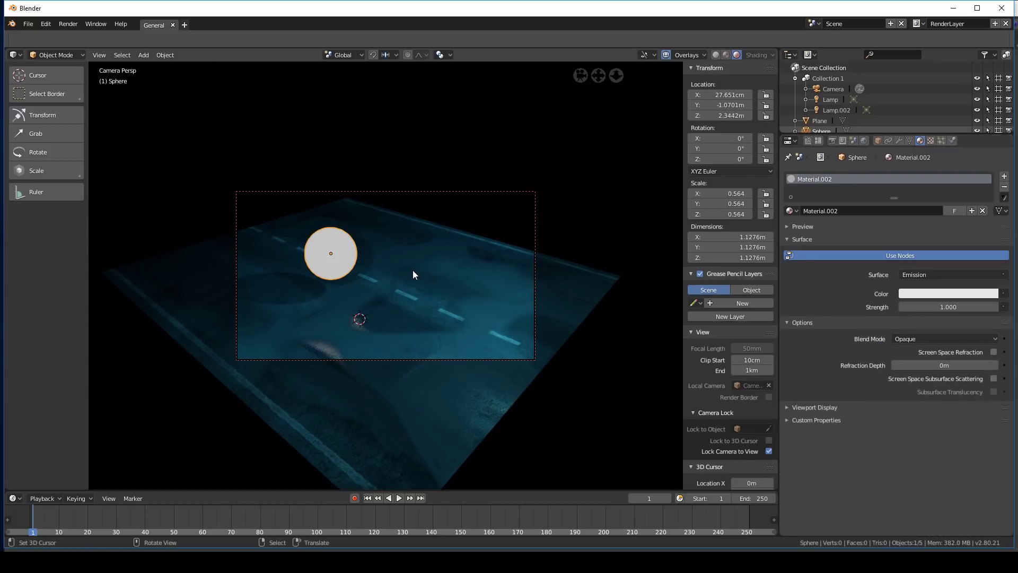
Move the glowing sphere by about 5.9 cm in X, -7.9 cm in Y and -15.3 cm in Z
middle_drag(412, 269, 439, 265)
scroll(438, 296, up, 4)
key(g)
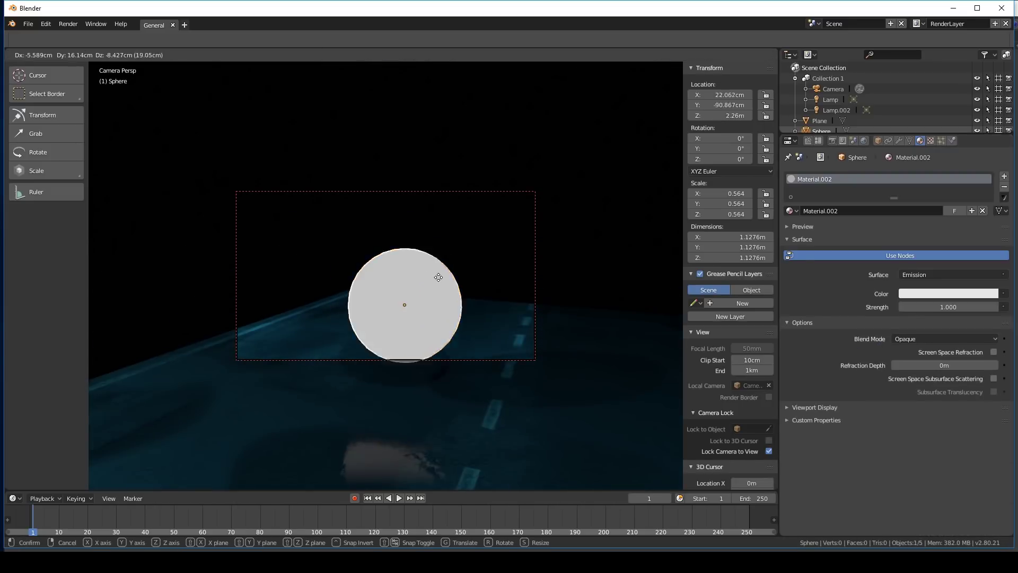
click(387, 282)
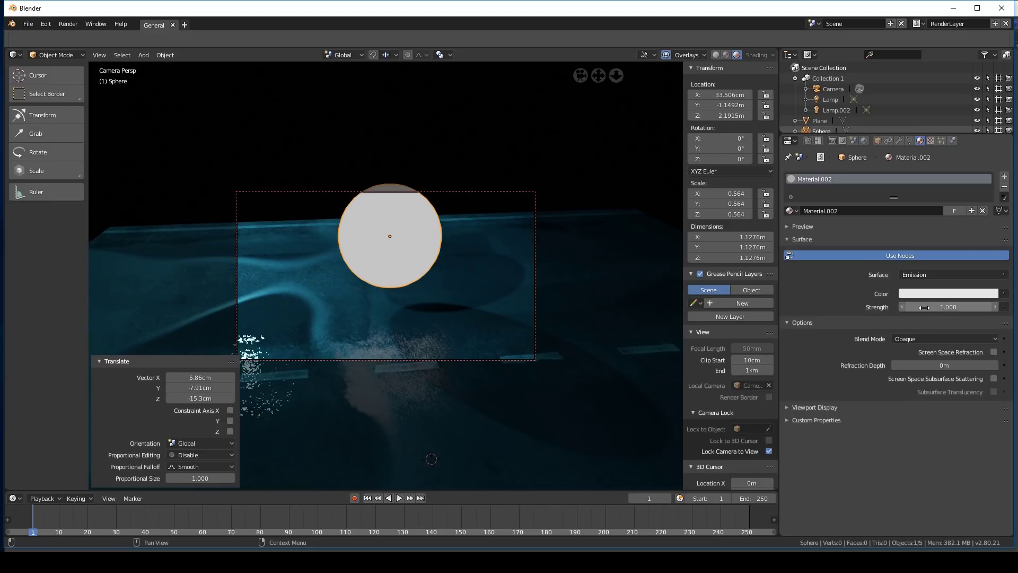
Set the sphere's emission strength to 131.5 and move it to about X 8.1 cm, Y -65.2 cm, Z 2.49 m
drag(924, 308, 997, 307)
middle_drag(340, 289, 610, 267)
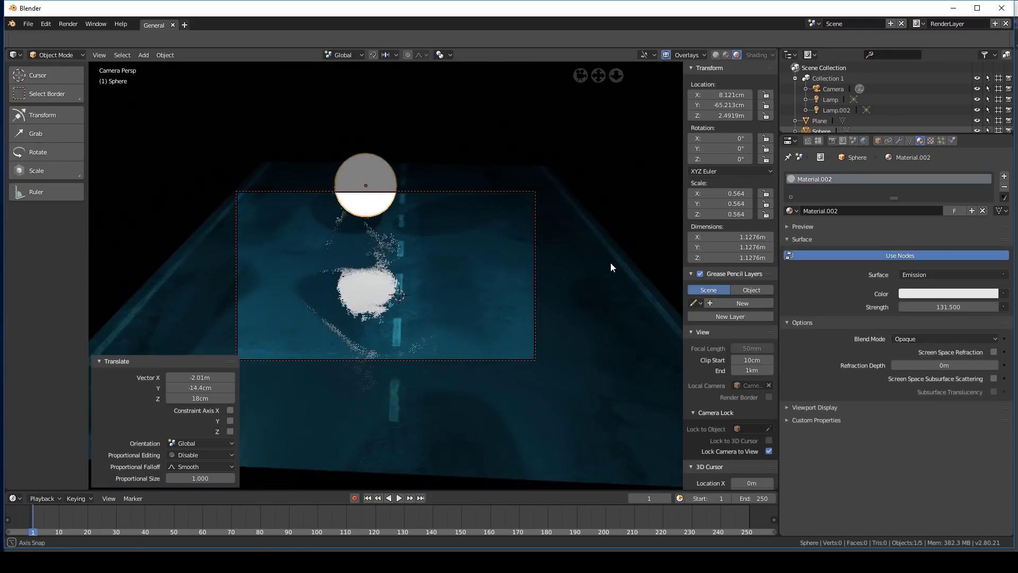
middle_drag(487, 245, 455, 284)
Select the blue point lamp and move it into the sphere, by about -4.02 m in X, -1.58 m in Y and -3.21 m in Z
key(g)
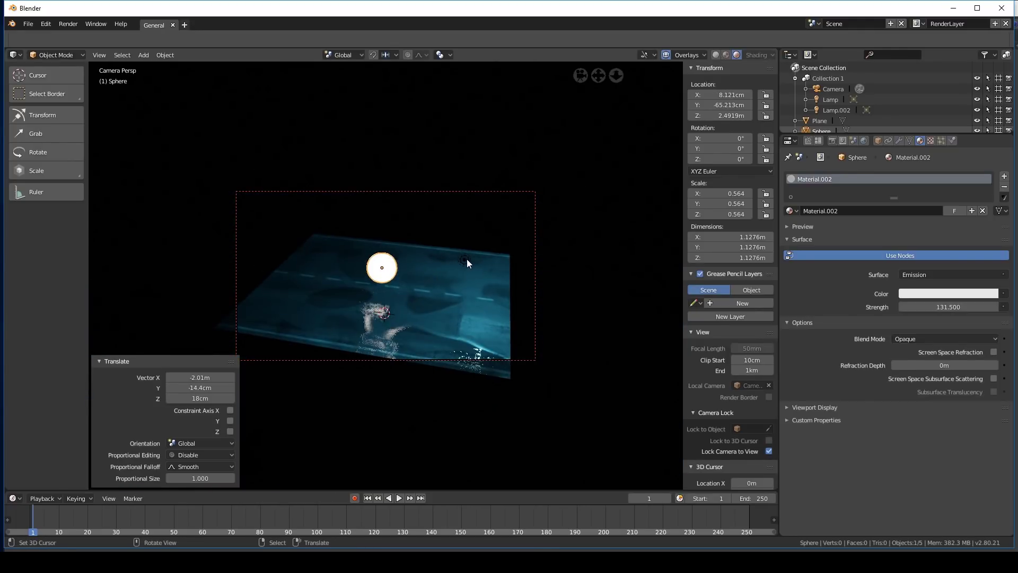
click(467, 262)
click(479, 243)
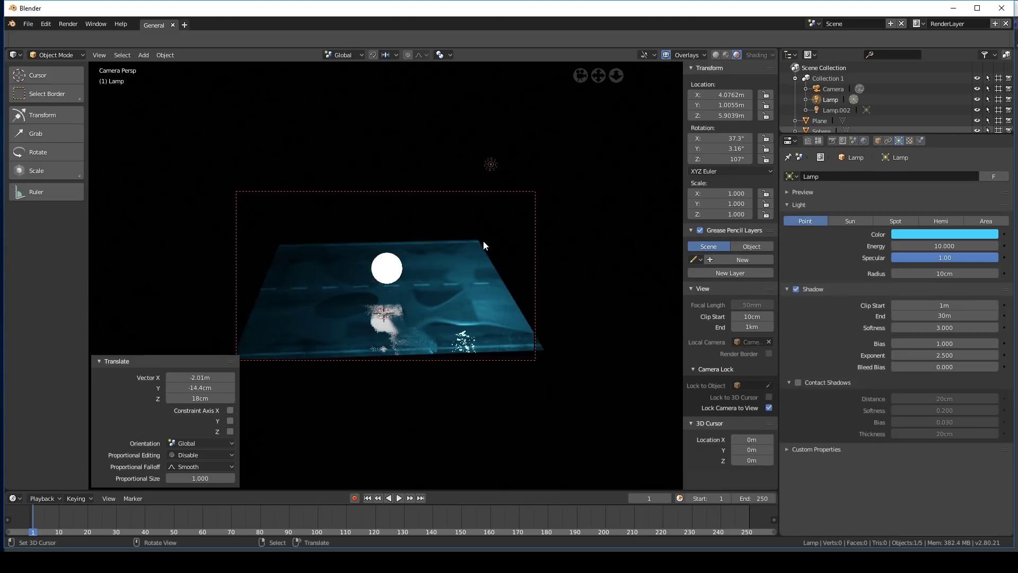
key(g)
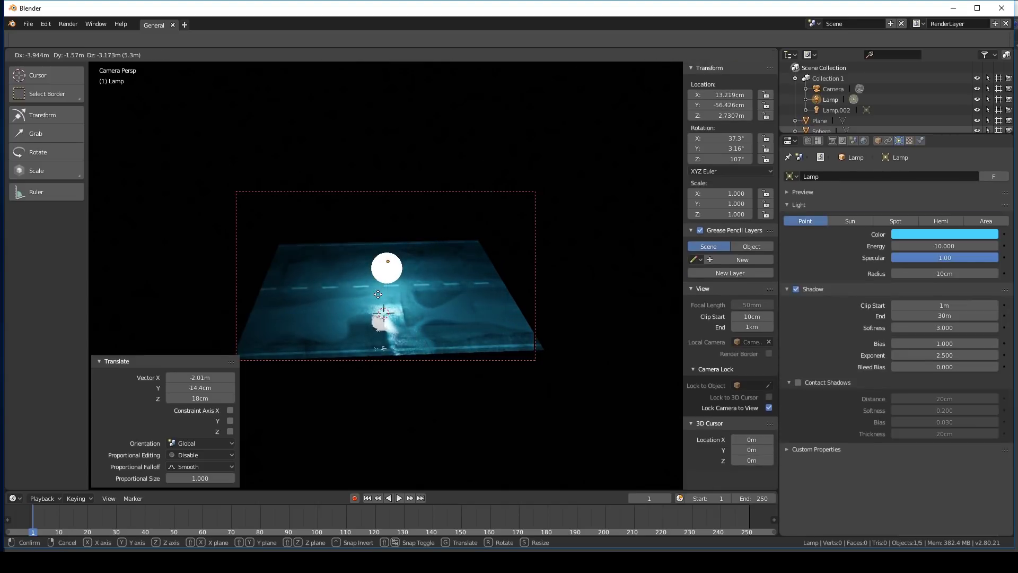
click(376, 293)
middle_drag(376, 293, 294, 264)
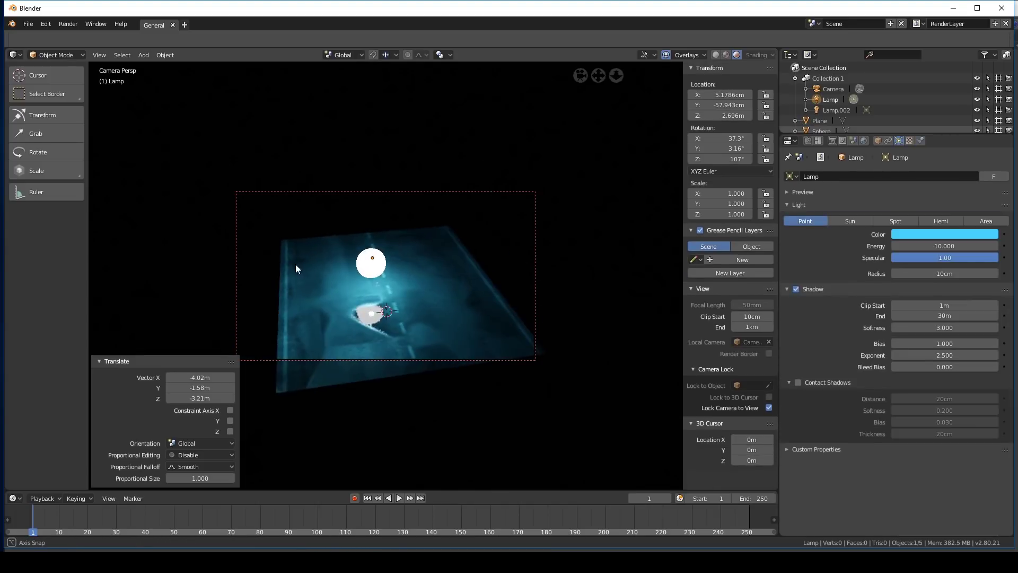
Parent the lamp to the sphere using the Object parenting type
click(372, 271)
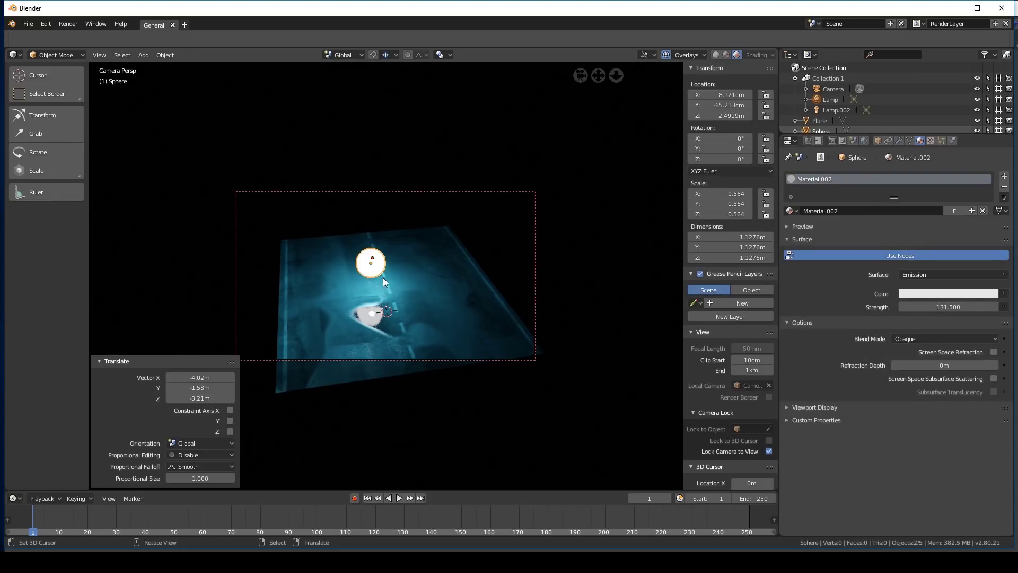
key(ctrl+p)
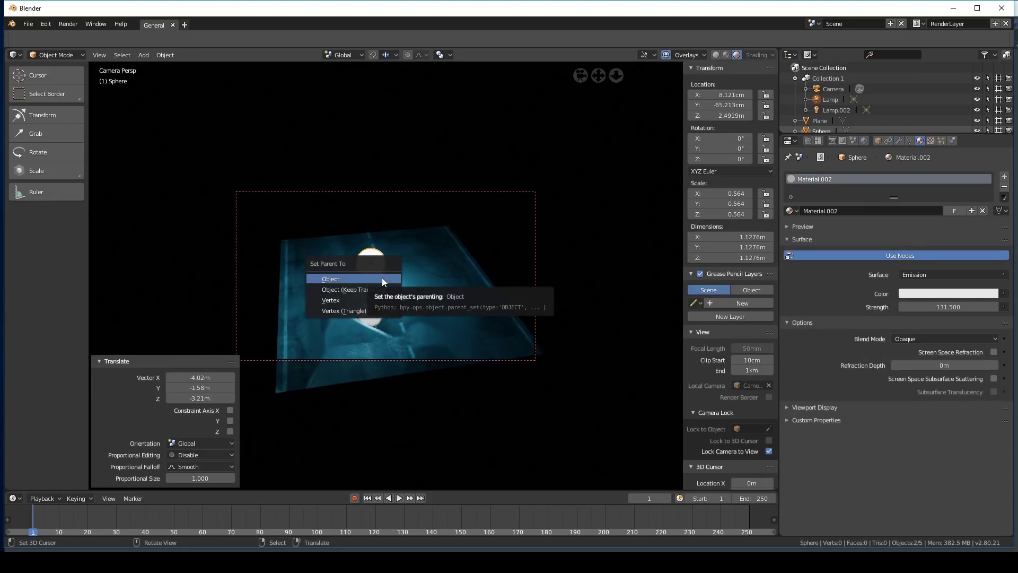
click(382, 278)
Select the sphere alone and move it with its lamp by about 4.2 cm in X, 1.32 m in Y and 34.6 cm in Z
click(380, 274)
click(372, 267)
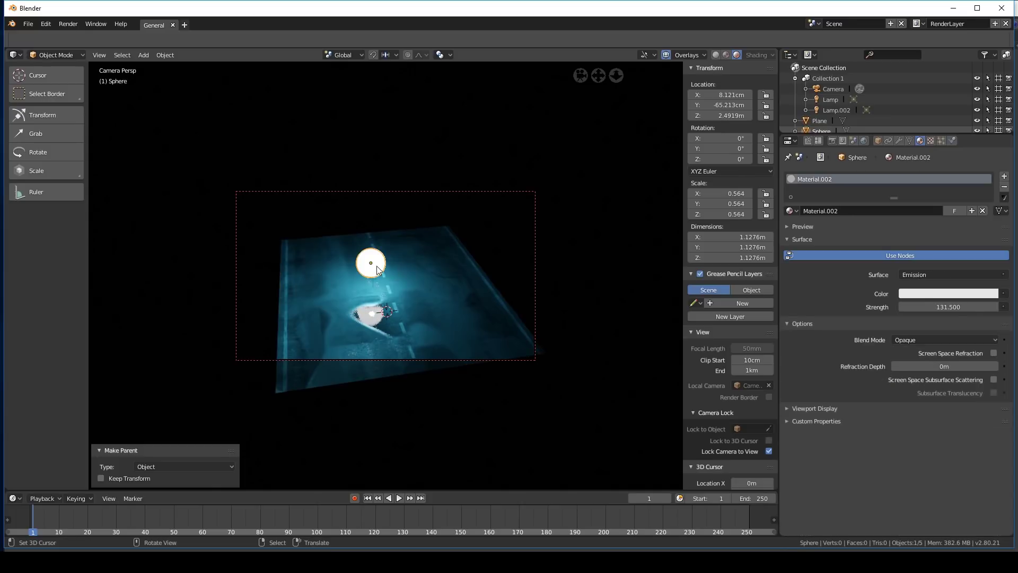
key(g)
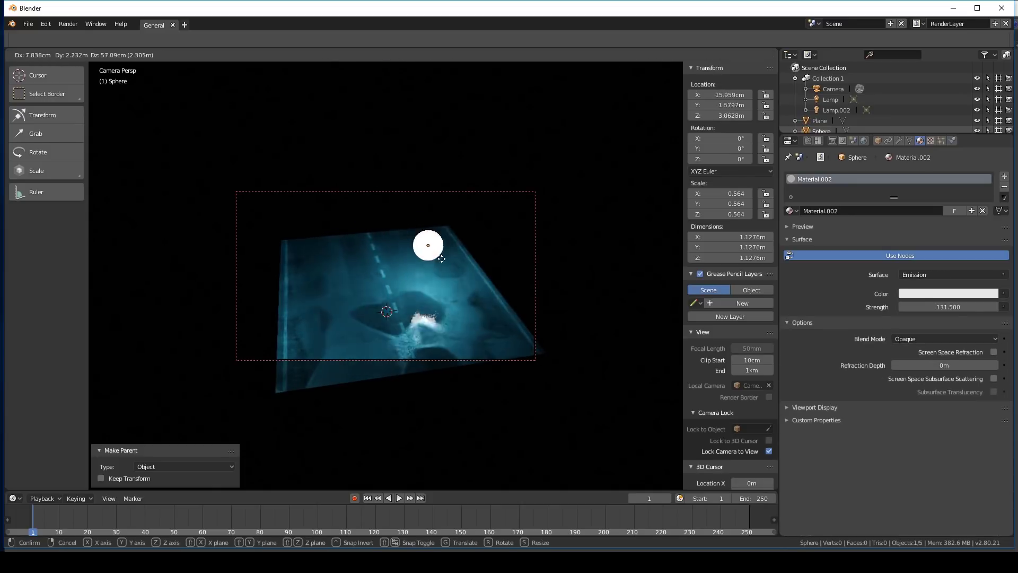
click(428, 262)
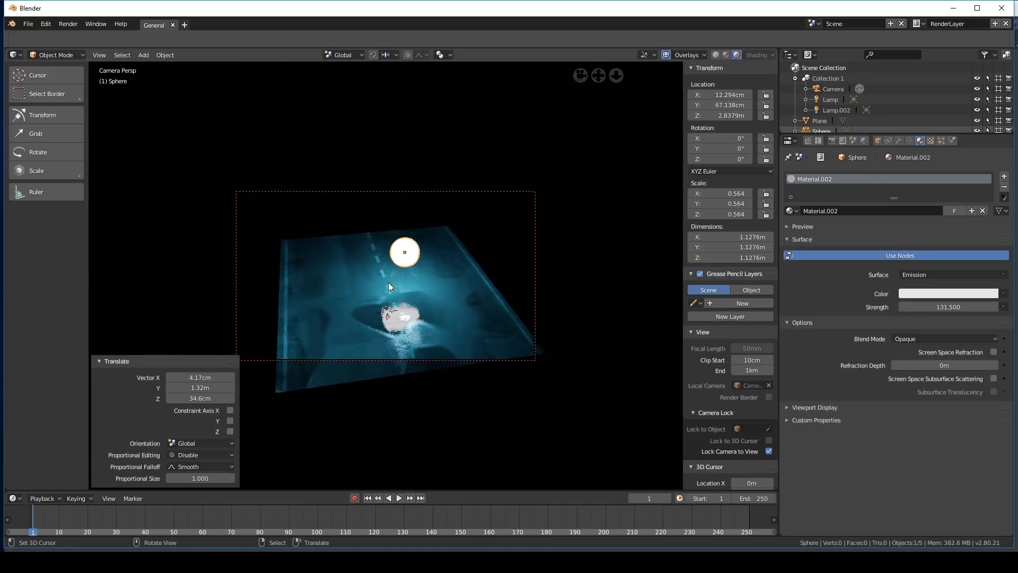
scroll(443, 271, up, 4)
middle_drag(389, 282, 430, 246)
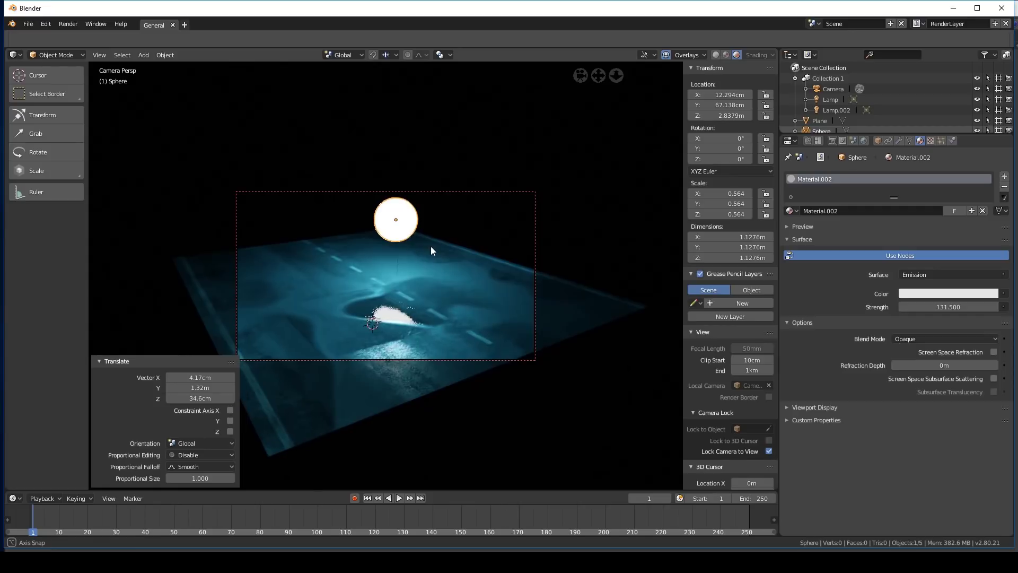
Set the sphere's emission strength to 1.000 and turn Bloom back on
mouse_move(949, 306)
mouse_down()
mouse_move(933, 307)
mouse_move(967, 306)
mouse_up()
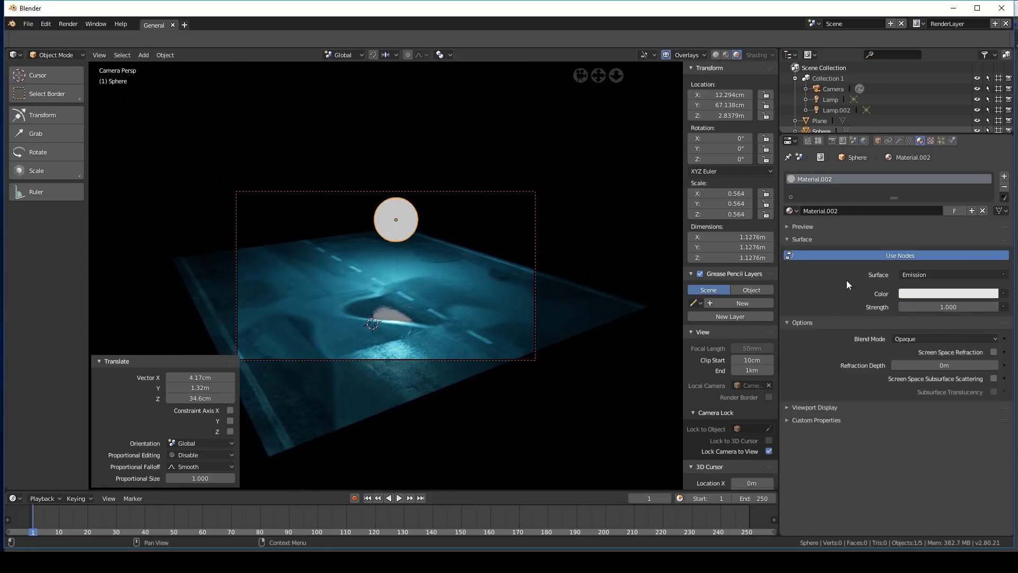
click(832, 141)
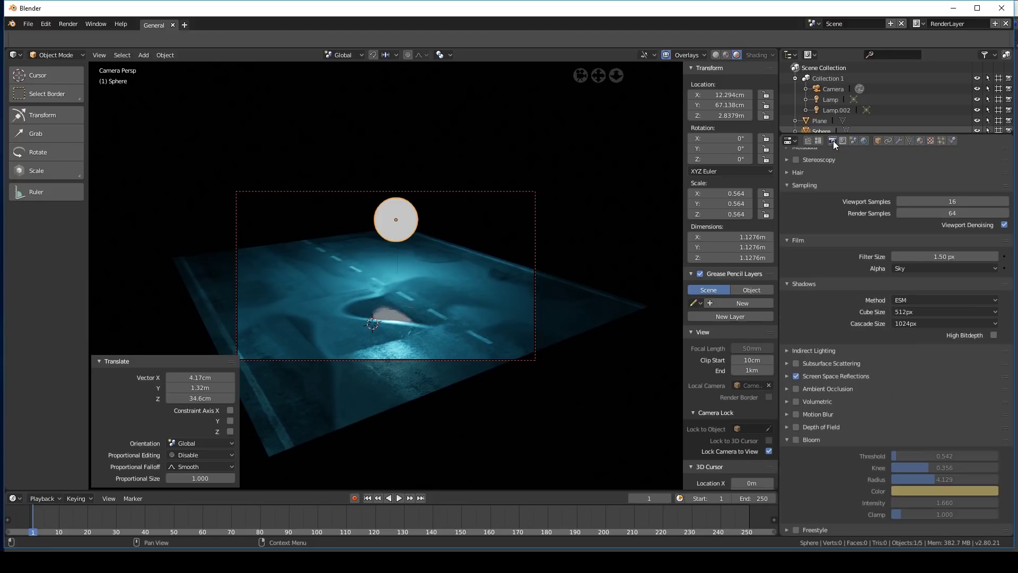
click(797, 440)
mouse_move(486, 320)
middle_down()
mouse_move(511, 345)
mouse_move(478, 314)
middle_up()
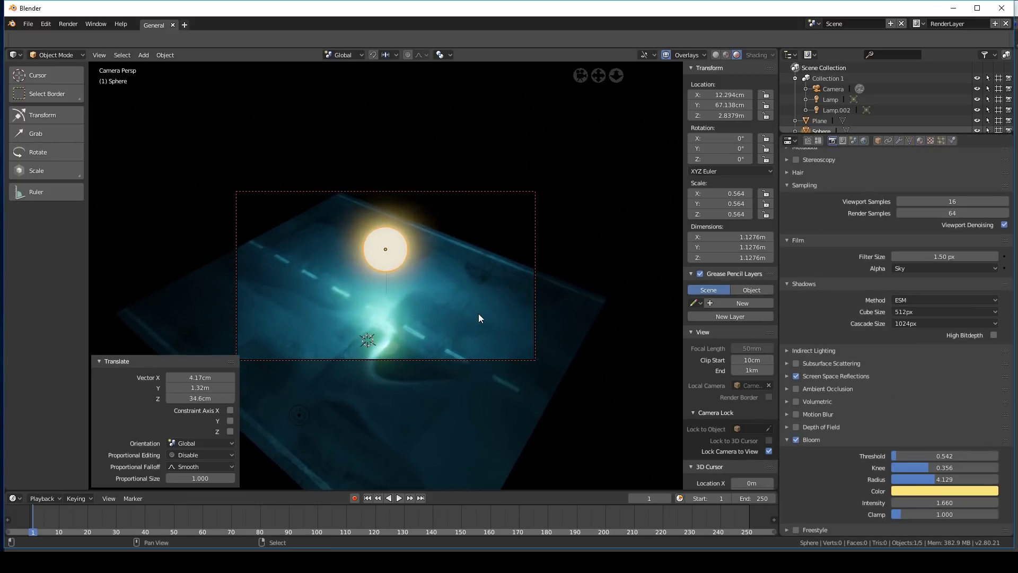
Change the Bloom colour to a very pale bluish white
click(922, 491)
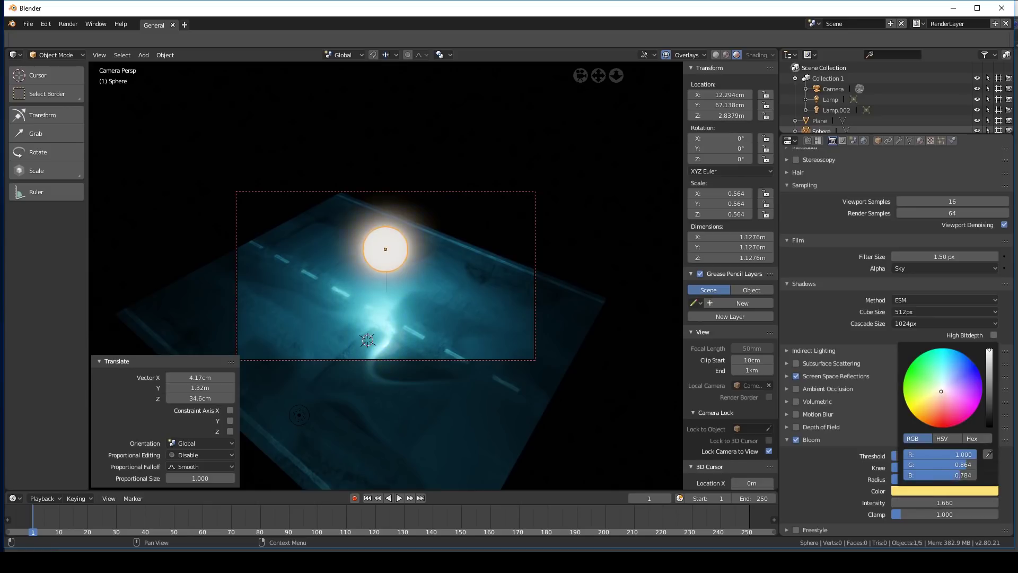
drag(941, 391, 942, 385)
Move the glowing sphere together with its lamp to another spot above the road
right_drag(479, 300, 404, 259)
right_click(404, 260)
right_click(404, 259)
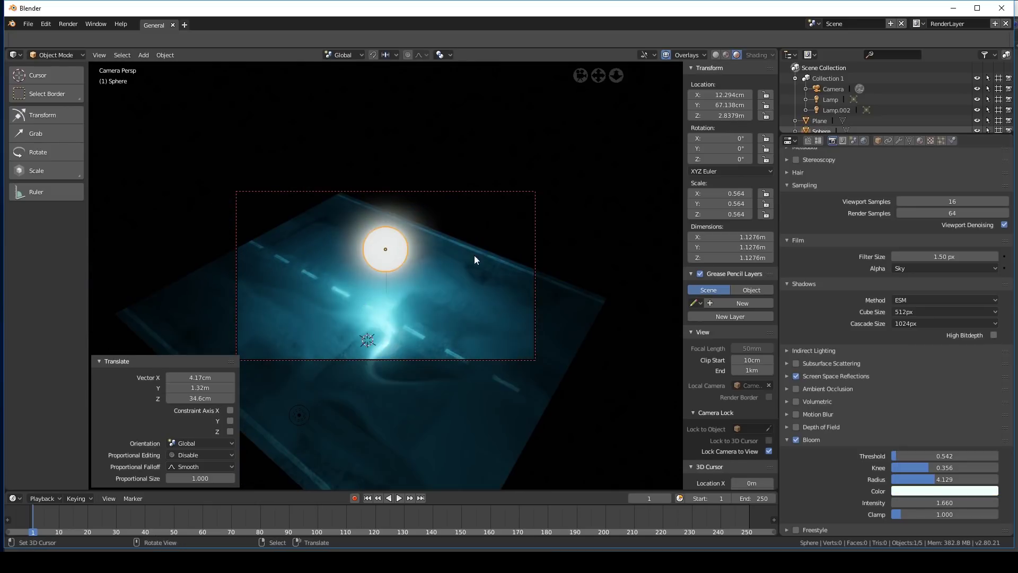
key(g)
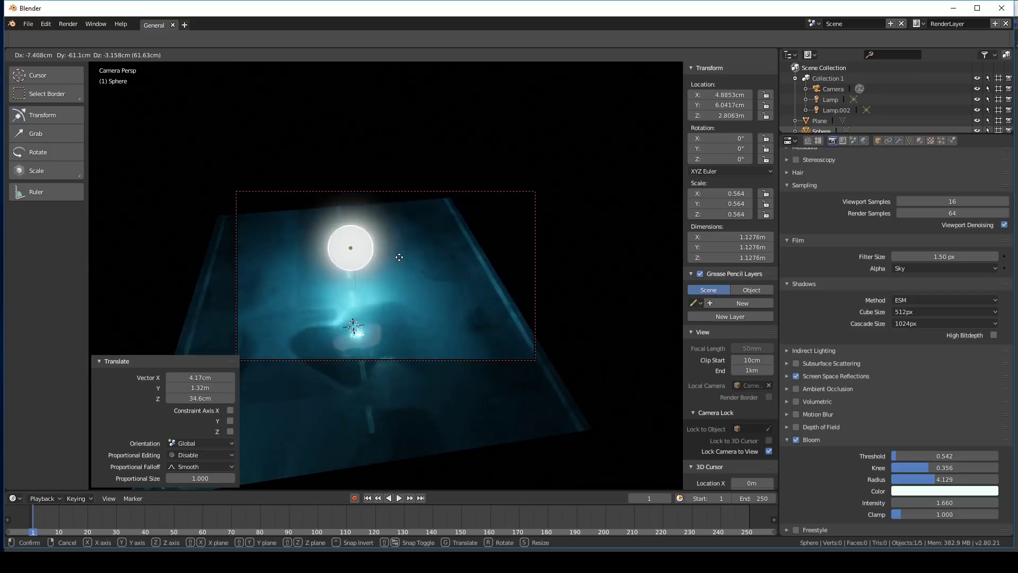
click(379, 286)
Render a closer camera view of the wet road lit by the glowing sphere, and close the render
middle_drag(380, 288, 434, 297)
scroll(433, 296, up, 4)
shift+middle_drag(467, 263, 412, 274)
scroll(443, 249, down, 4)
click(428, 288)
key(F12)
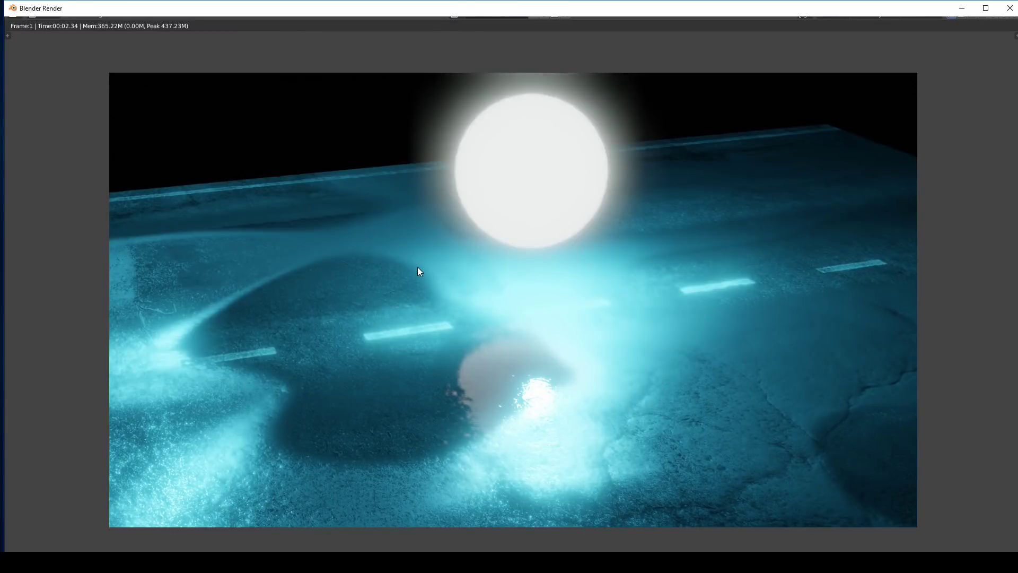
key(Escape)
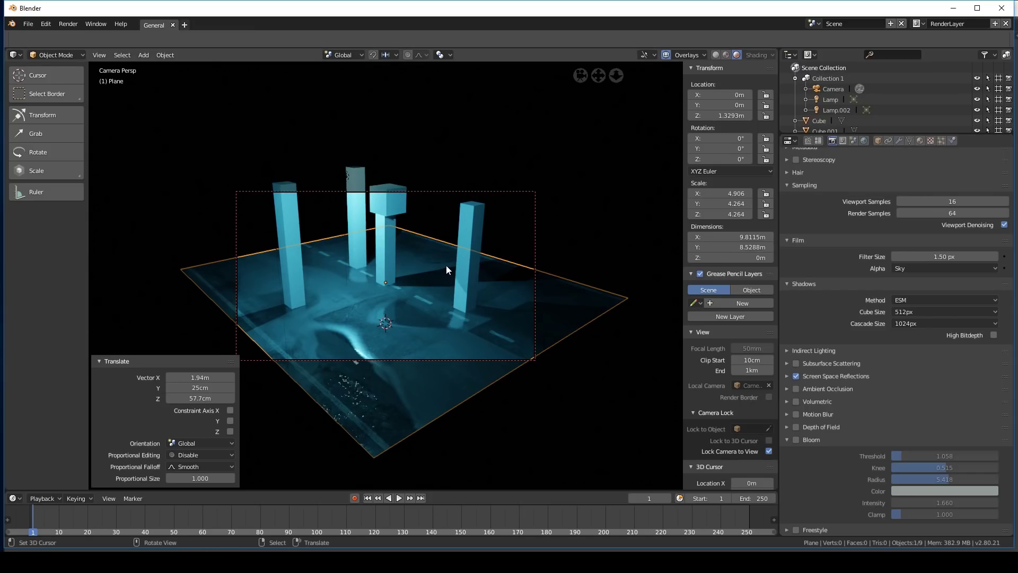
Brighten the world background colour to a dark grey with RGB values of about 0.147
click(864, 142)
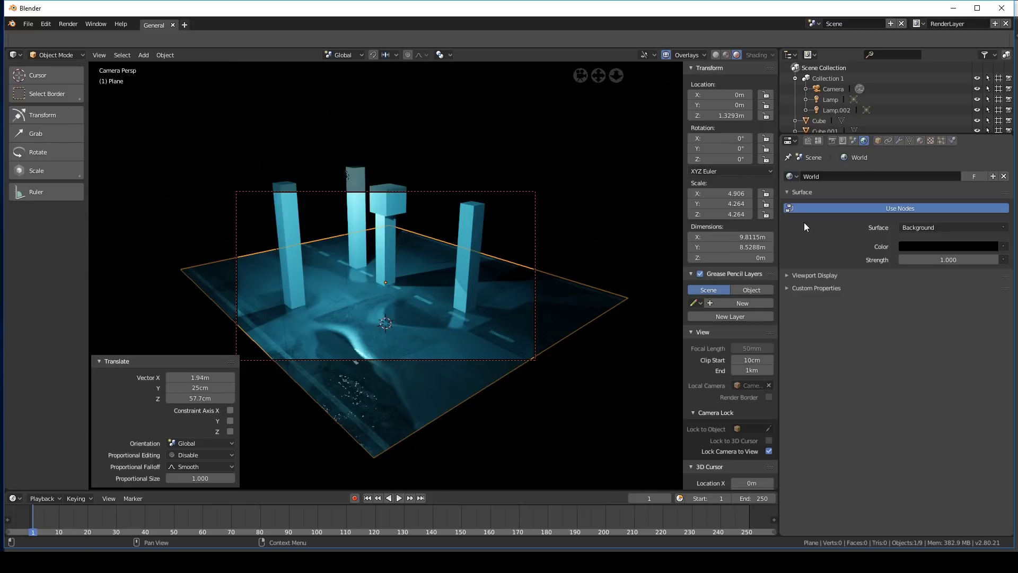
click(931, 247)
drag(988, 159, 989, 136)
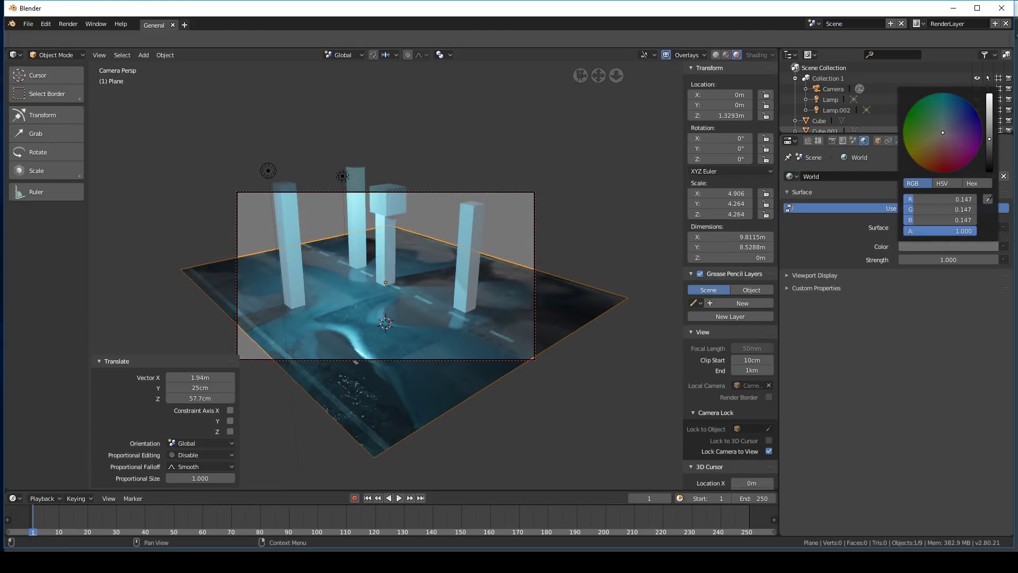
Add an Environment Texture to the world colour and load Moonlit Golf.hdr into it
click(1002, 246)
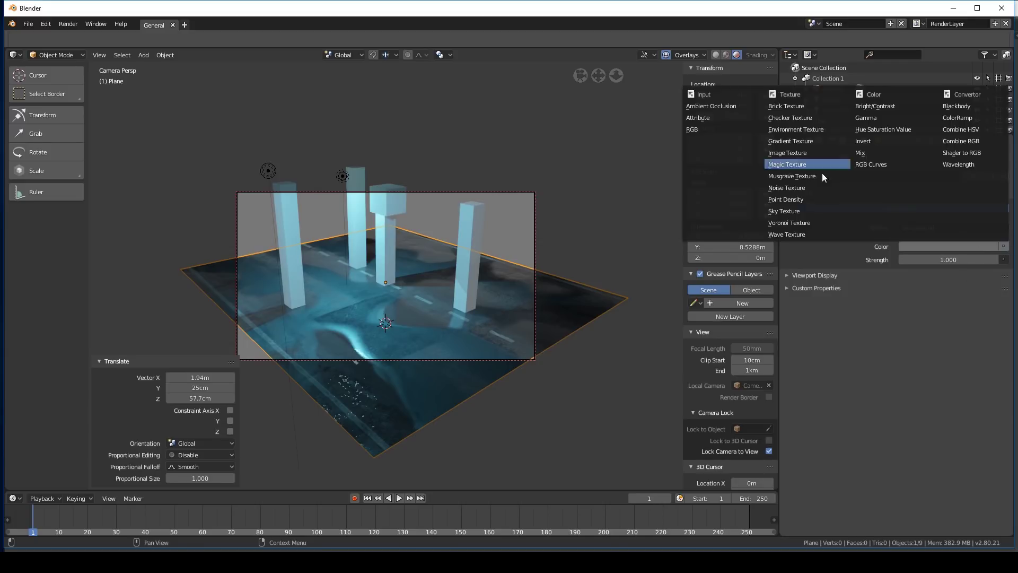
click(1003, 247)
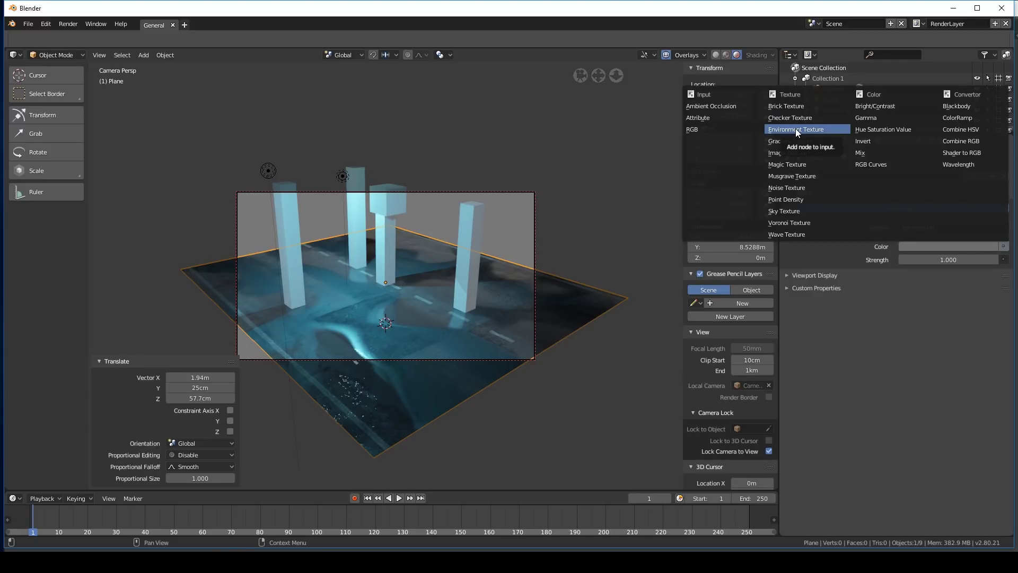
click(795, 129)
click(985, 257)
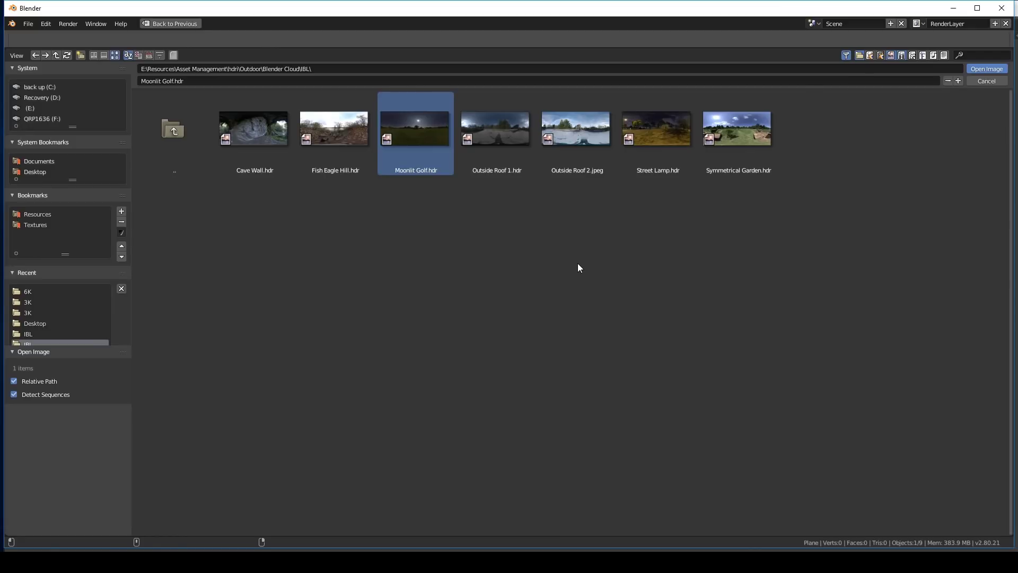
key(Return)
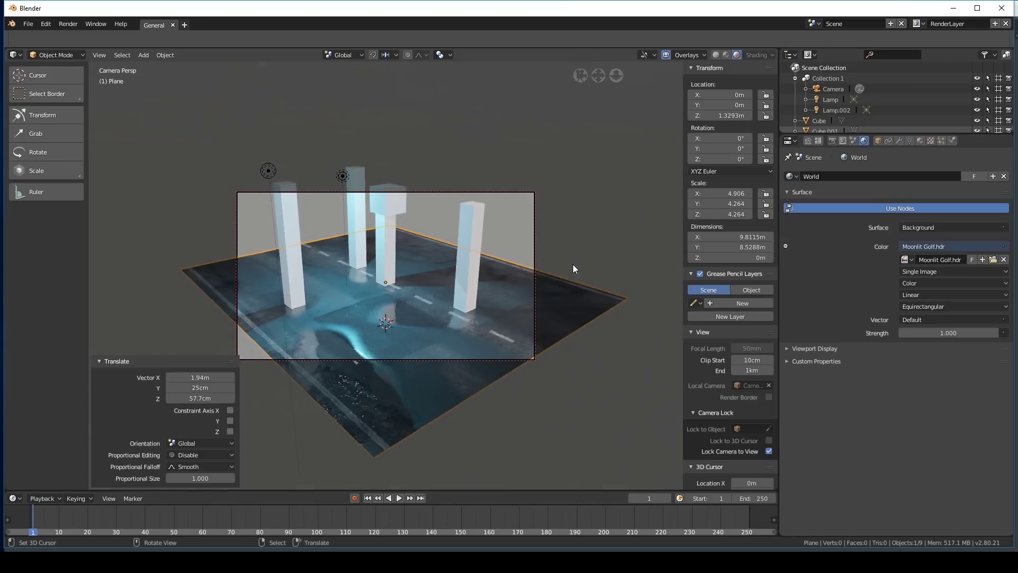
Set the world background strength to 0.700
middle_drag(572, 264, 476, 275)
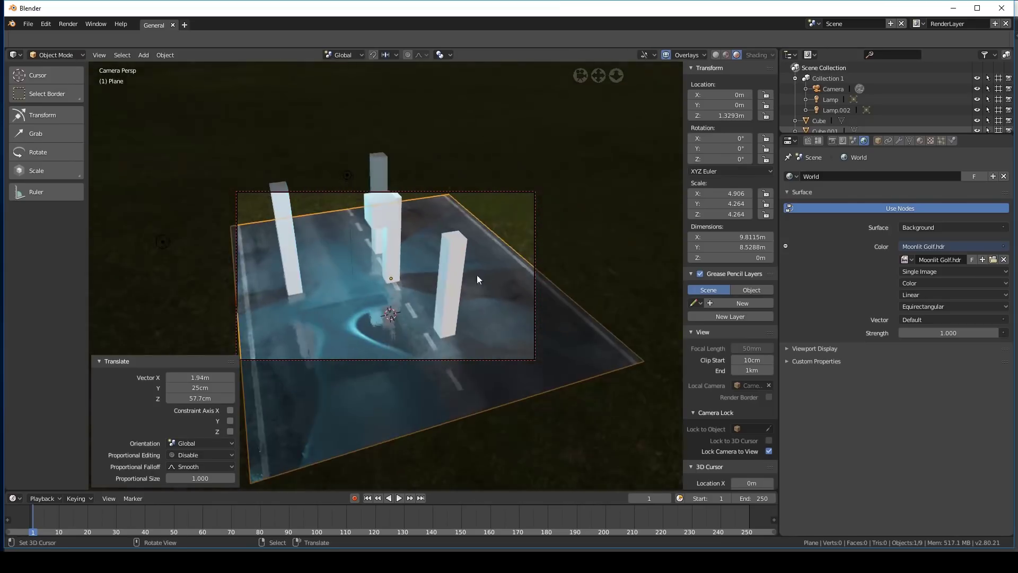
click(947, 332)
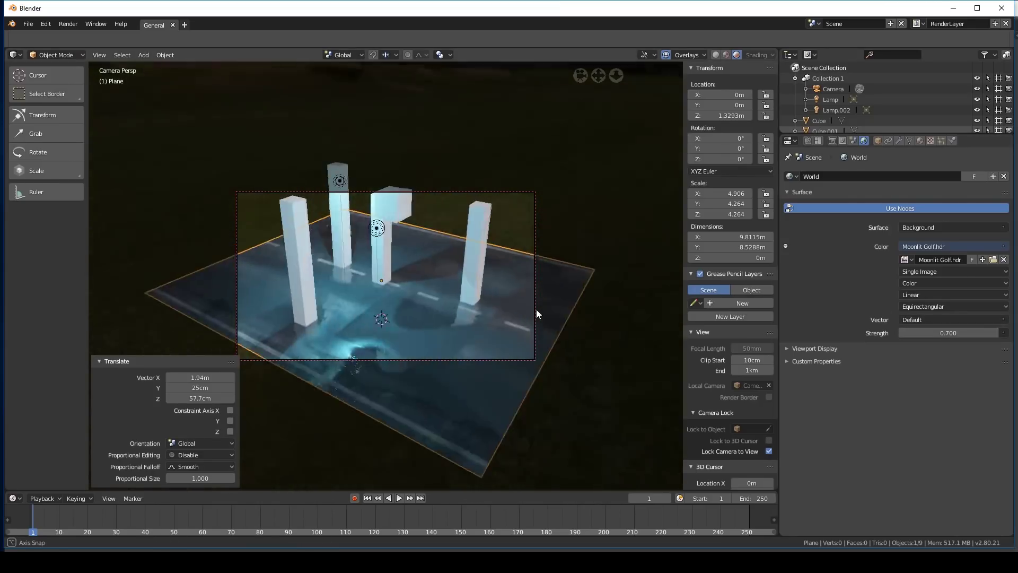
middle_drag(536, 309, 422, 287)
Examine the pillars' reflections in the wet road under the HDR lighting from near and far
scroll(391, 285, down, 4)
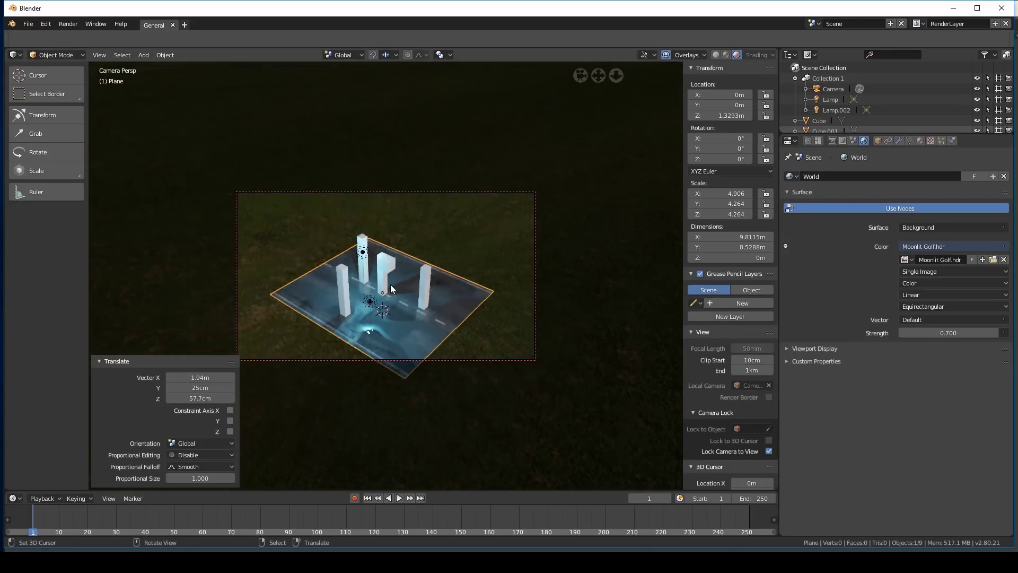
scroll(390, 284, up, 5)
scroll(410, 286, down, 5)
scroll(417, 277, up, 3)
scroll(420, 274, up, 2)
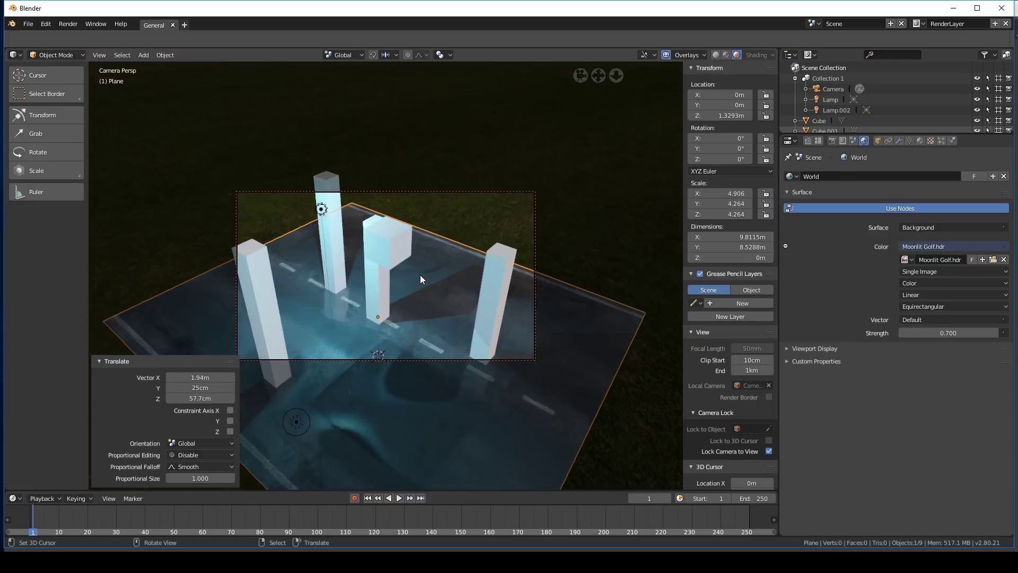
scroll(420, 274, down, 4)
scroll(425, 273, up, 3)
Select the upper lamp and move it by about -92 cm in X, -48.6 cm in Y and 2.36 m in Z
middle_drag(425, 270, 335, 215)
right_drag(341, 220, 329, 157)
middle_drag(330, 158, 466, 260)
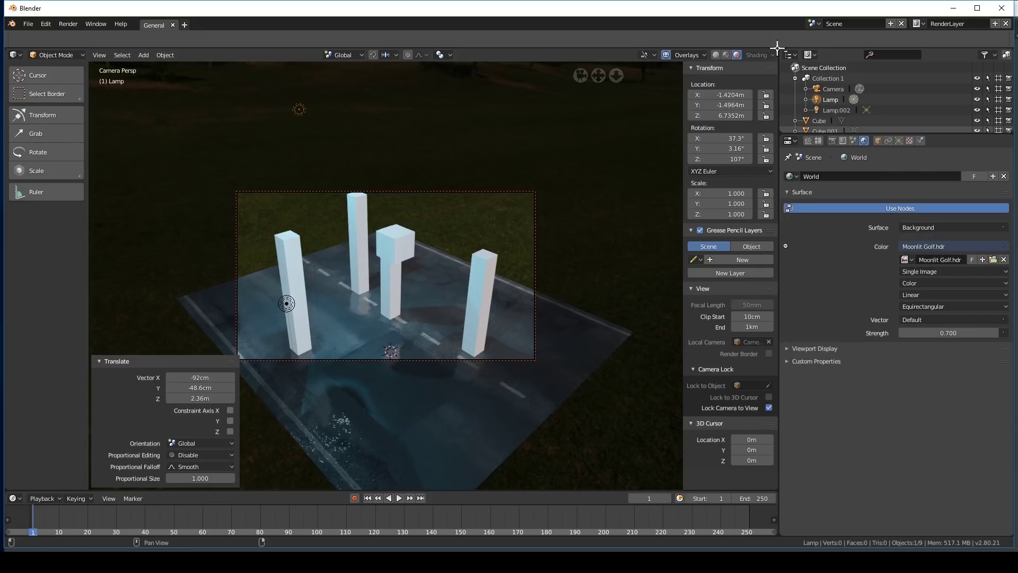
Split the 3D viewport horizontally and make the upper area a shader editor showing the World nodes
drag(777, 48, 777, 209)
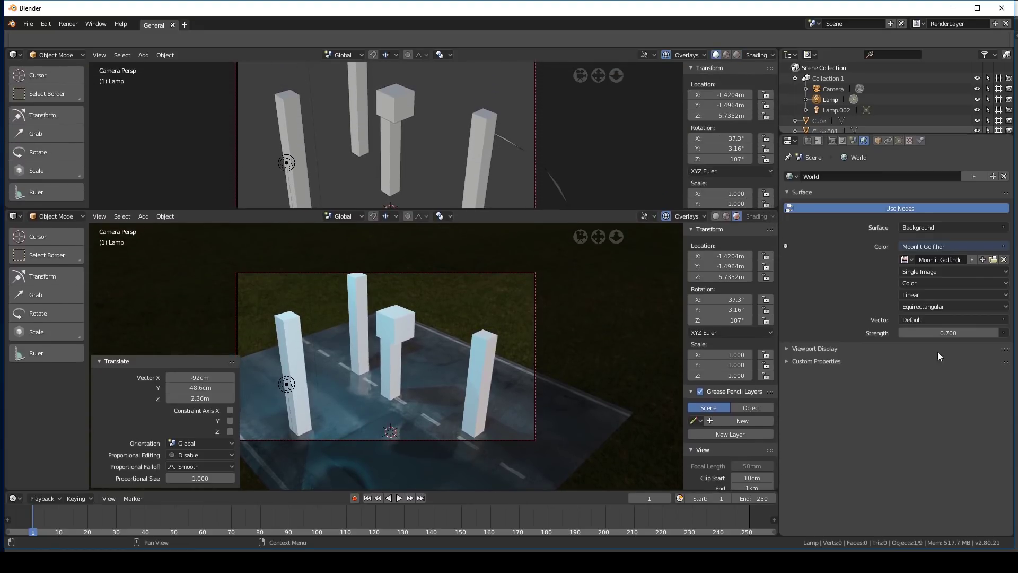
click(15, 55)
click(42, 118)
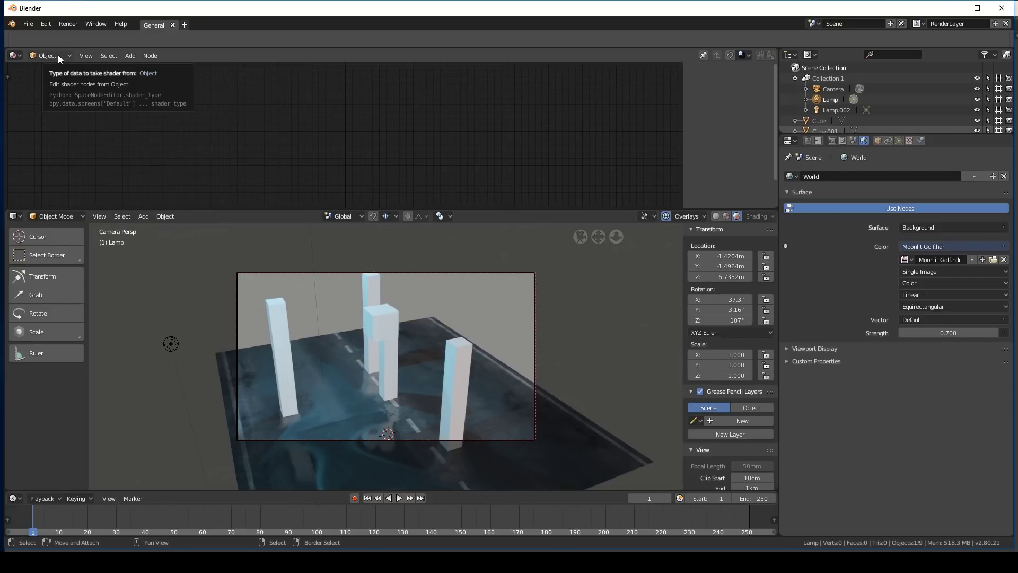
click(59, 55)
click(53, 80)
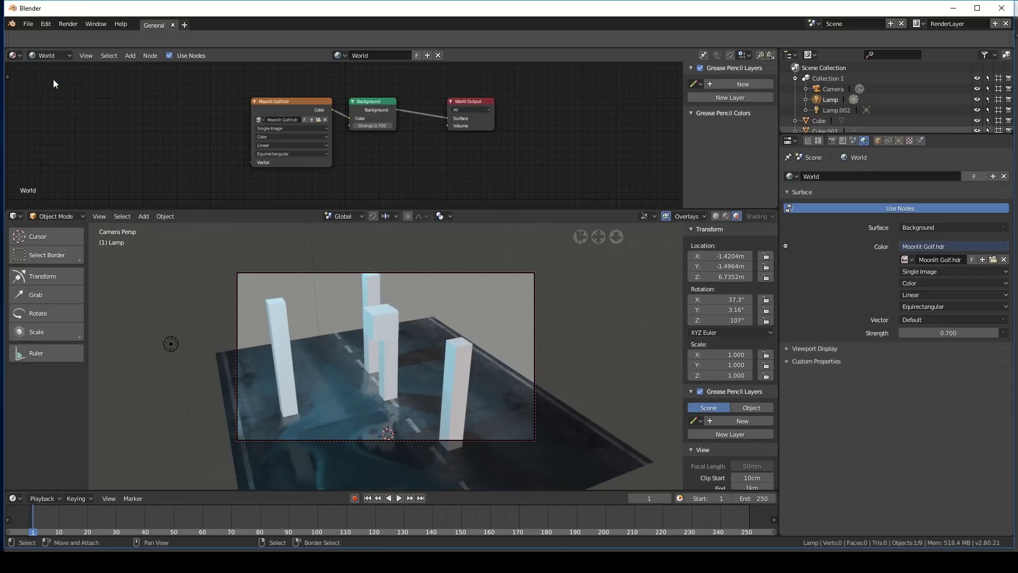
Add a Volume Scatter node below Background and connect its Volume output to the World Output's Volume input
key(shift+a)
mouse_move(256, 181)
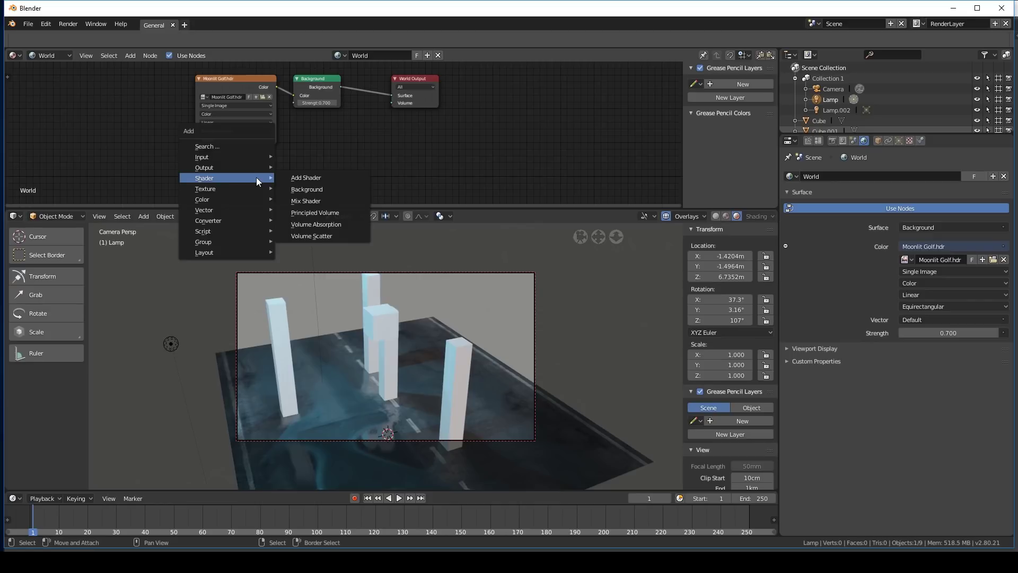
click(314, 235)
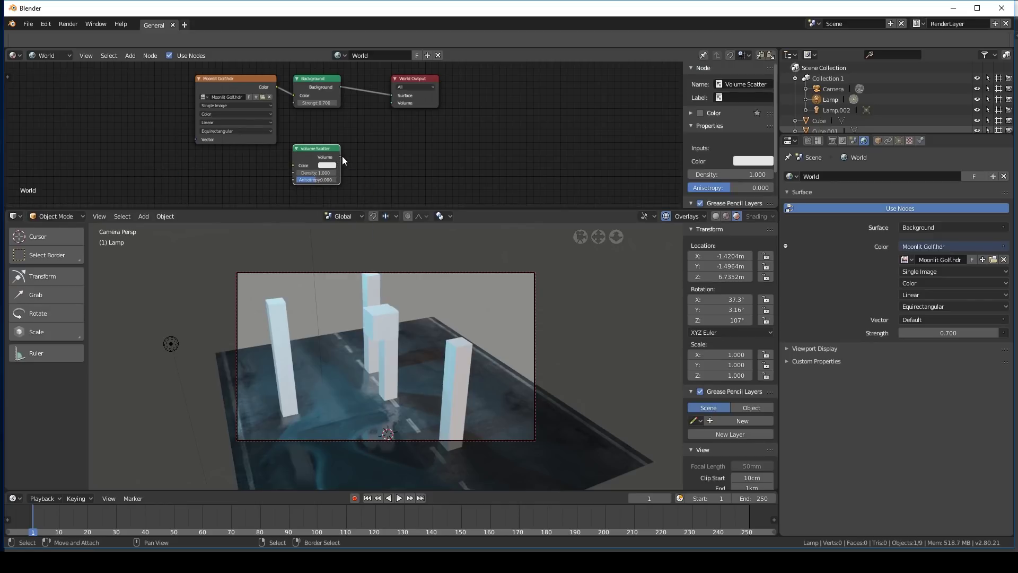
drag(342, 157, 395, 103)
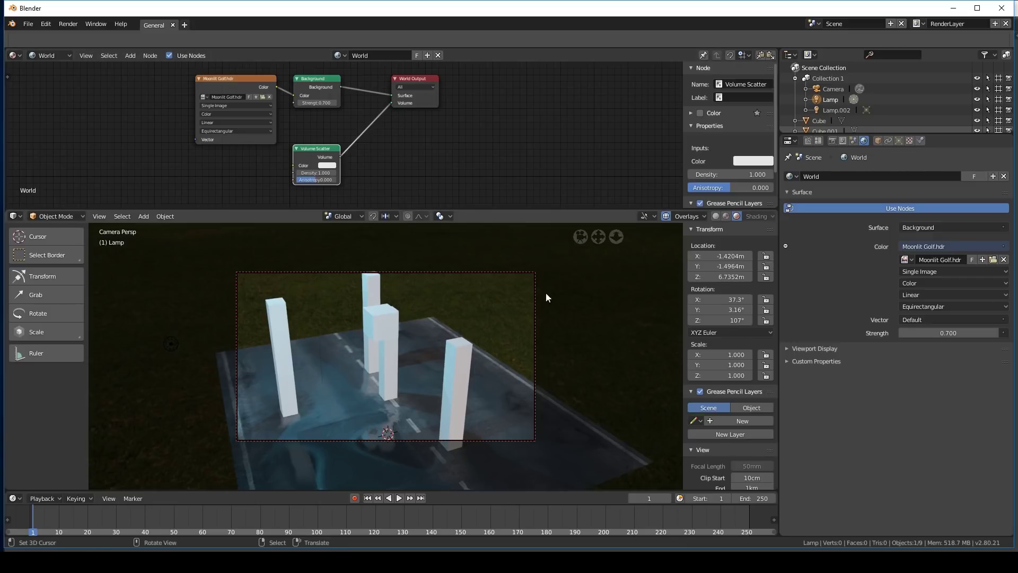
Enable Volumetric in the Eevee render settings
click(835, 142)
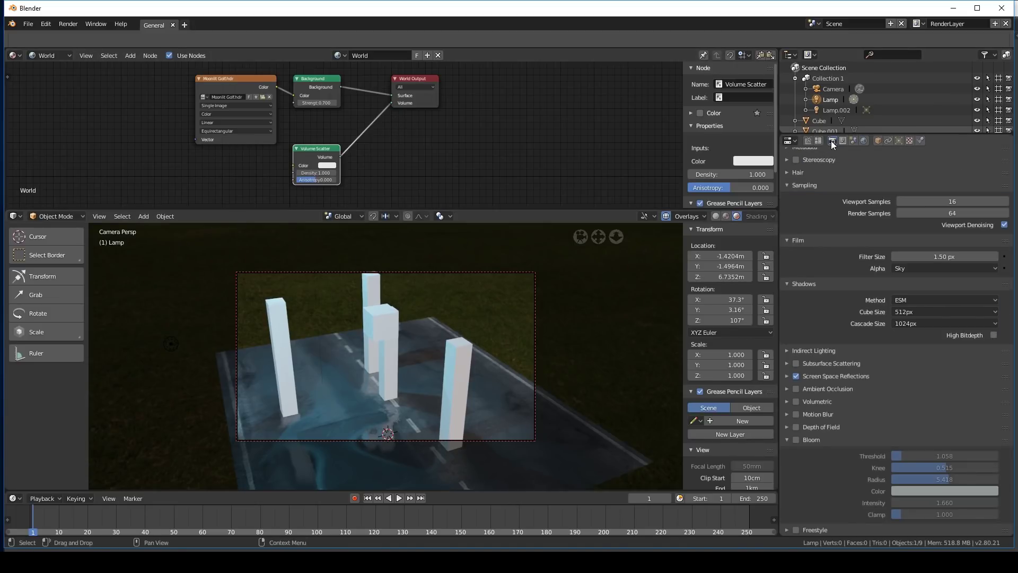
click(797, 401)
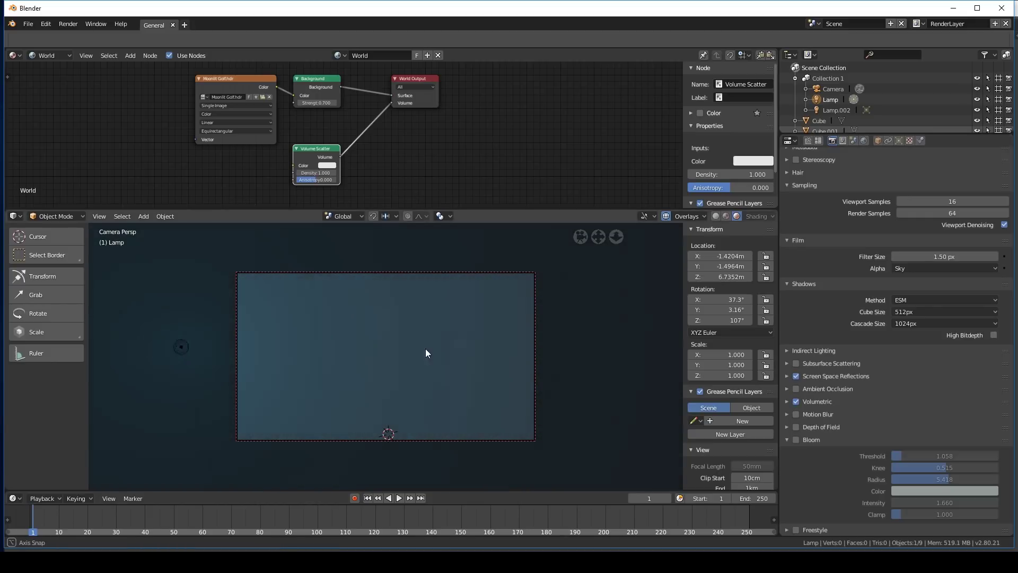
middle_drag(461, 359, 445, 319)
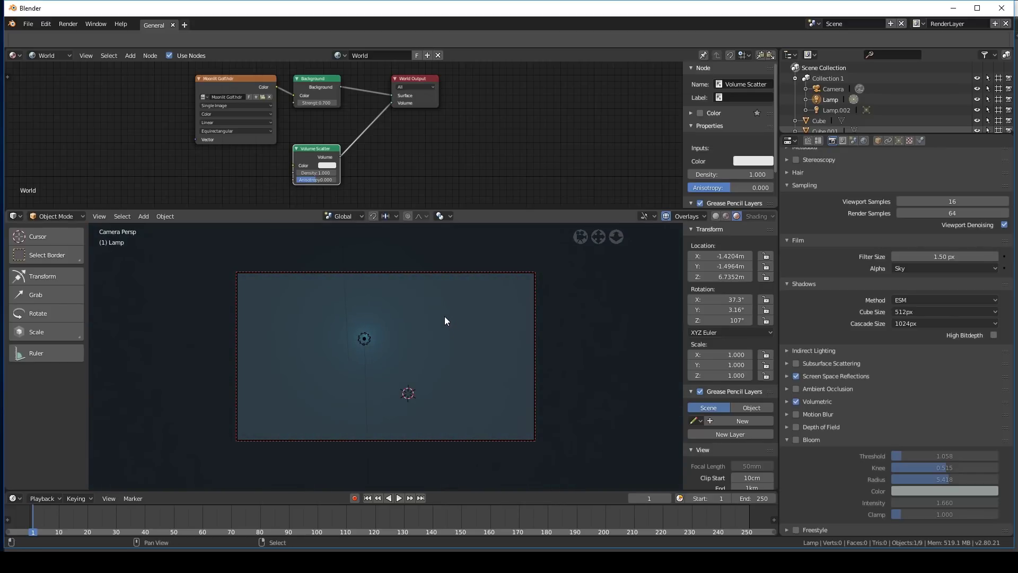
Set the Volume Scatter density to 0.1
scroll(334, 173, up, 6)
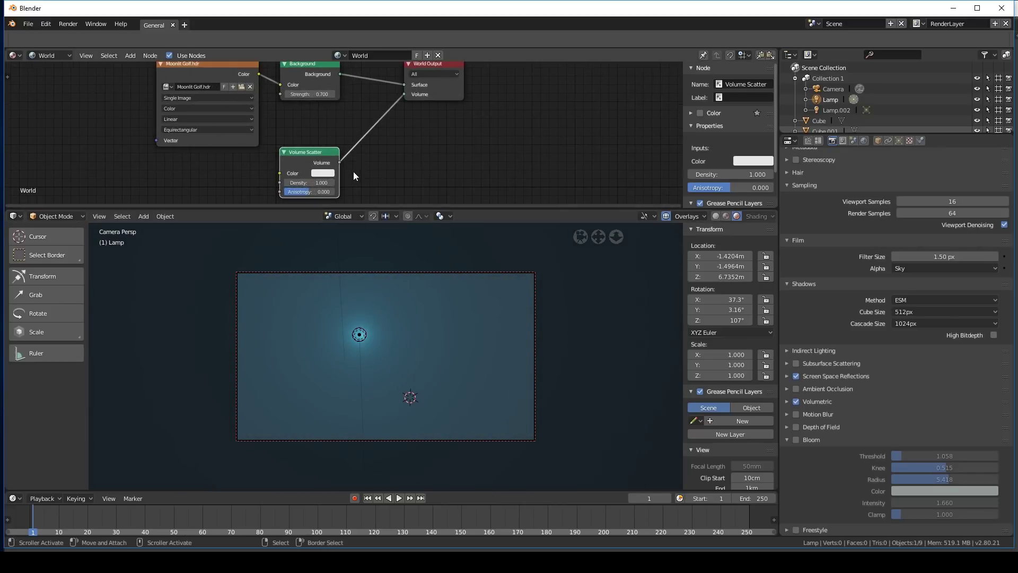
middle_drag(369, 153, 447, 106)
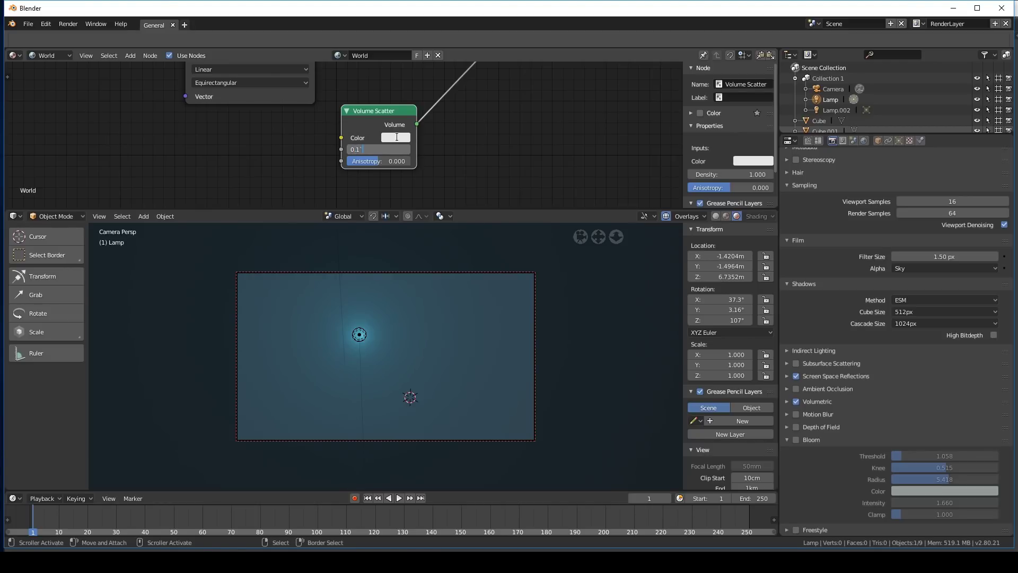
key(Return)
Examine the volumetric fog around the pillars and lamps from several camera angles
scroll(398, 137, up, 1)
middle_drag(429, 317, 390, 307)
scroll(422, 330, down, 5)
middle_drag(433, 342, 165, 378)
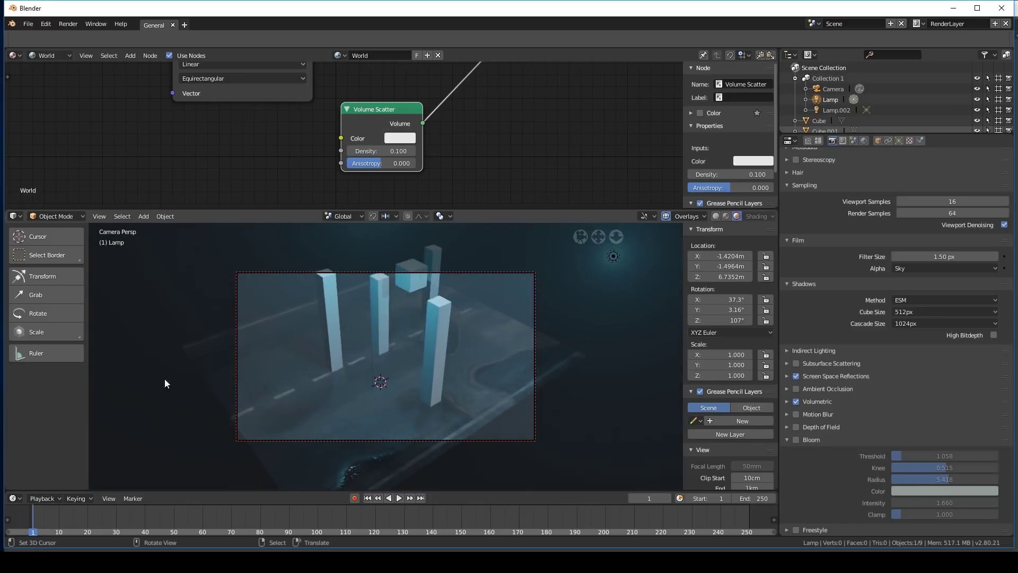
scroll(332, 380, up, 4)
middle_drag(332, 383, 75, 365)
middle_drag(340, 404, 372, 368)
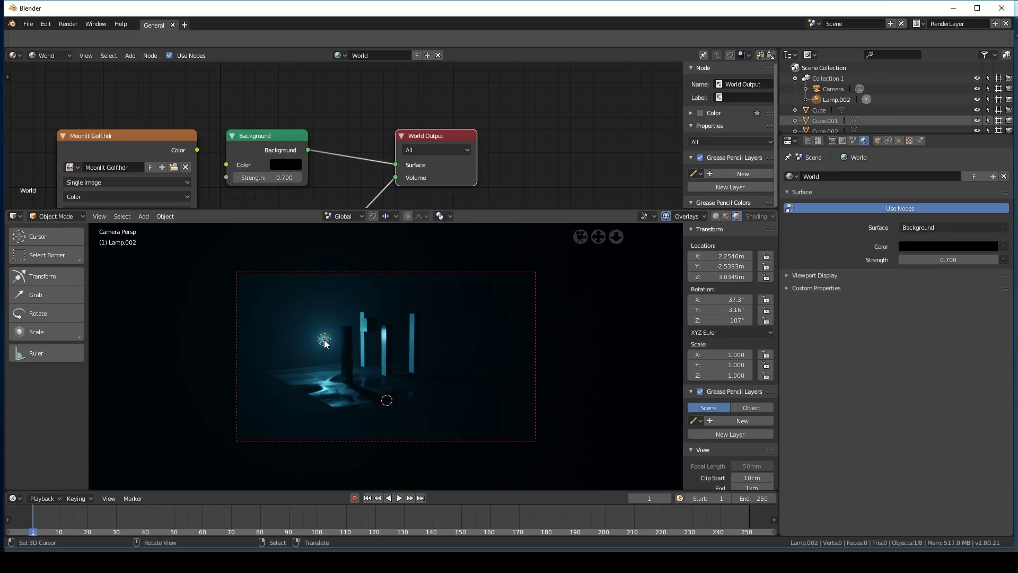
Move the remaining blue lamp up above the pillars
key(g)
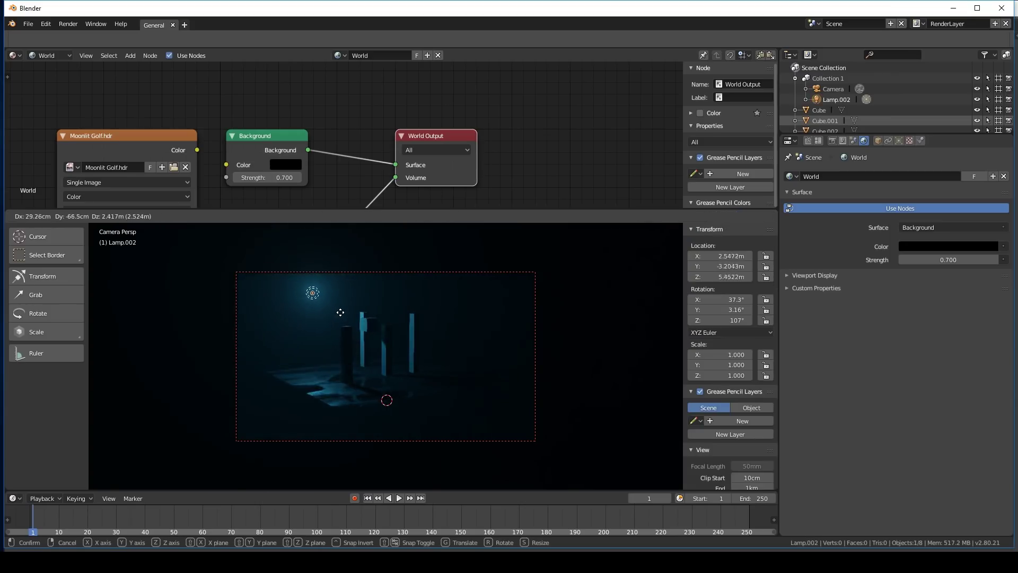
click(371, 321)
Render the fog-filled scene with its pillars and blue lamp, and close the render
middle_drag(402, 307, 429, 332)
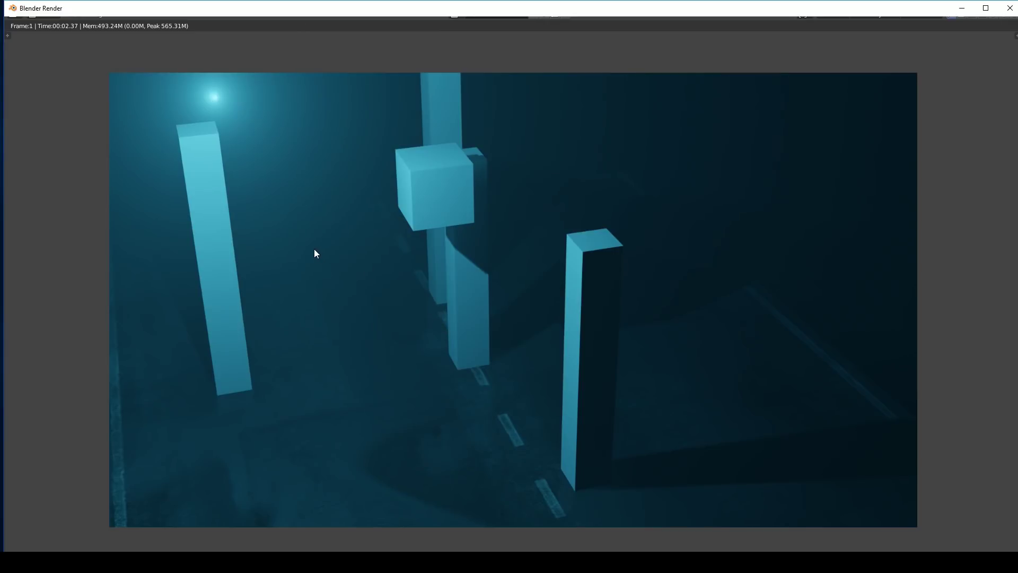
key(Escape)
middle_drag(447, 371, 421, 359)
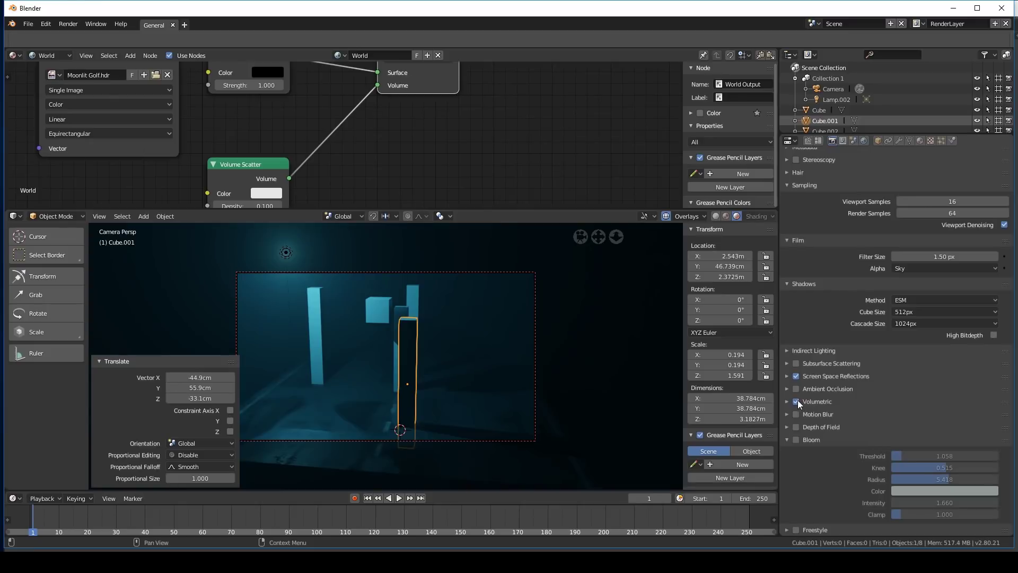
Try a 16px tile size in the Volumetric render settings and return it to 8px
click(786, 401)
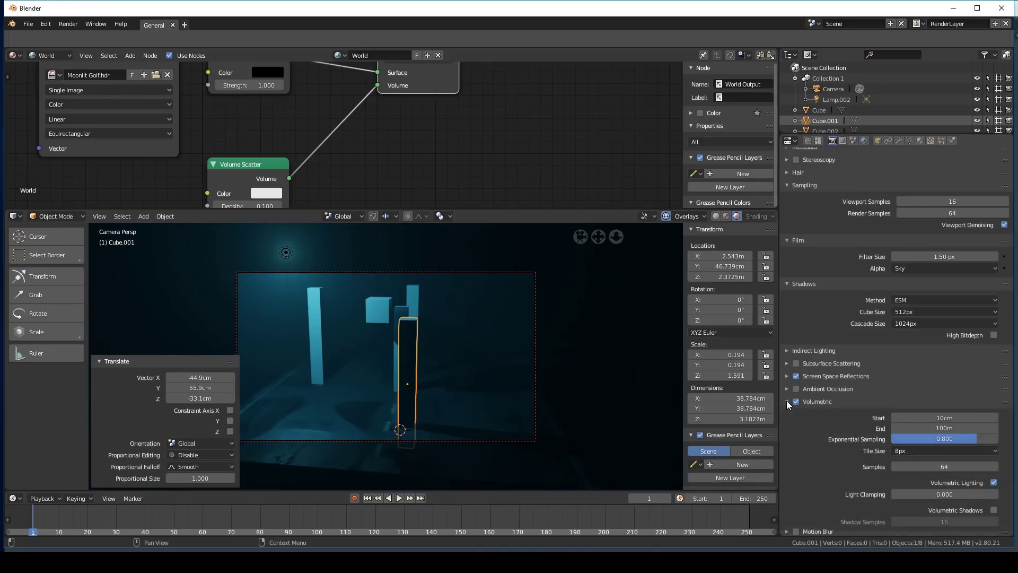
scroll(870, 382, down, 3)
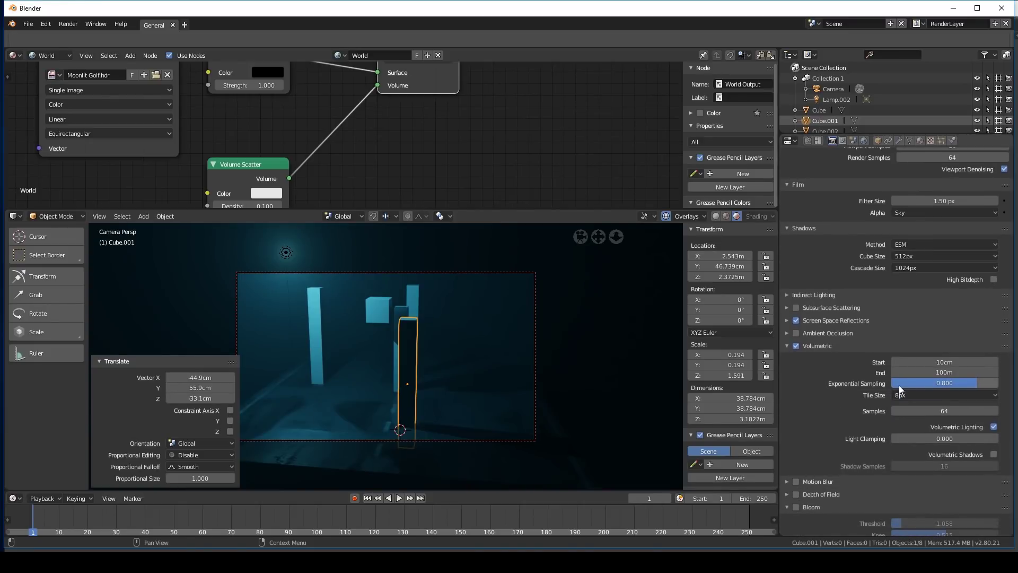
click(917, 394)
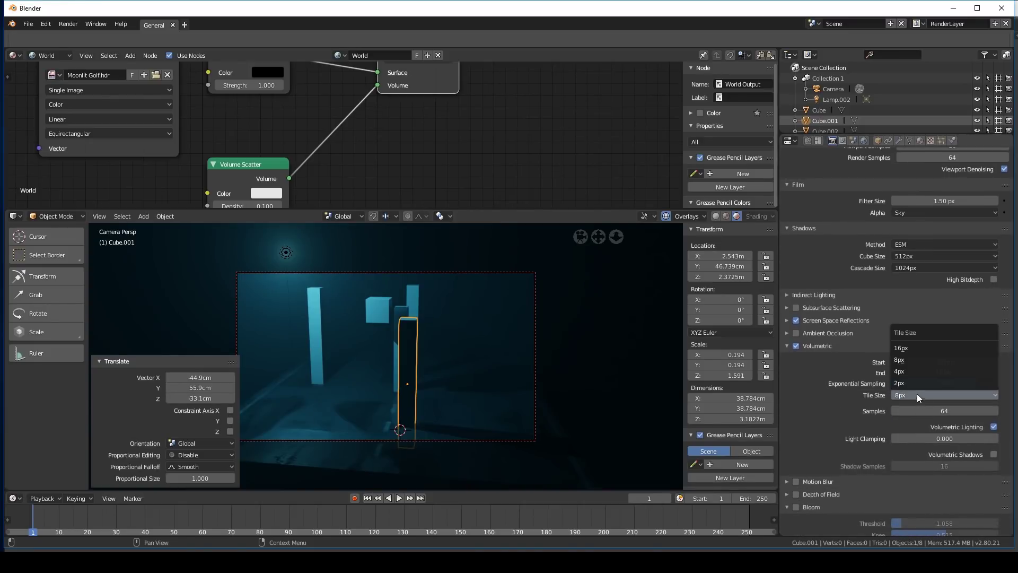
click(906, 360)
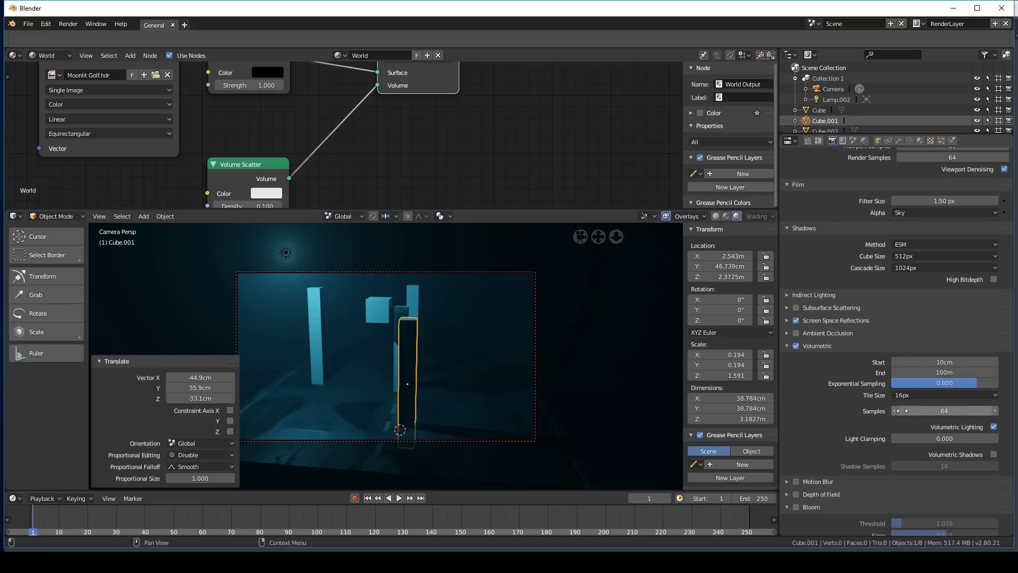
middle_drag(517, 392, 549, 405)
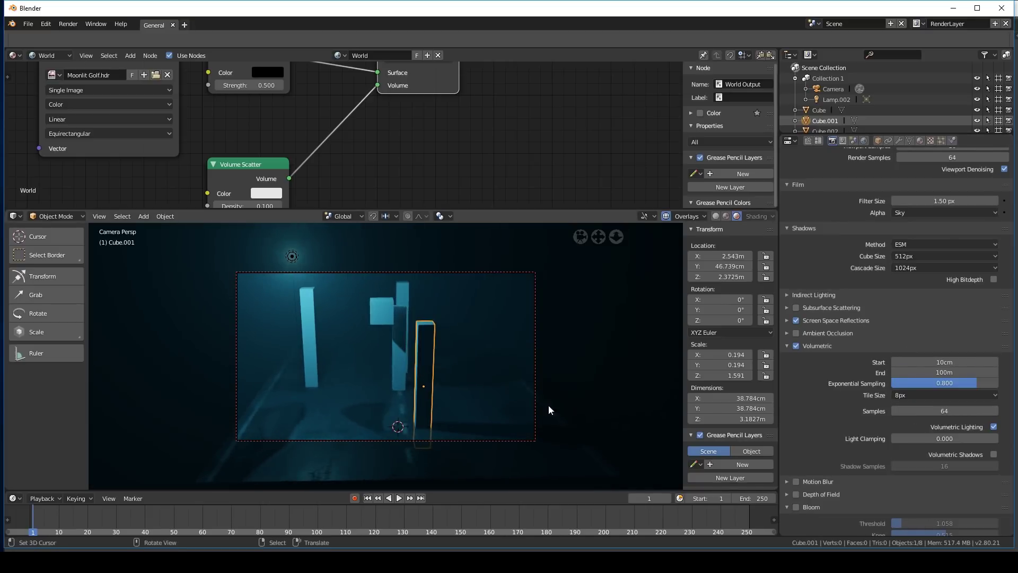
Switch Volumetric Lighting off and back on, and enable Volumetric Shadows
click(993, 426)
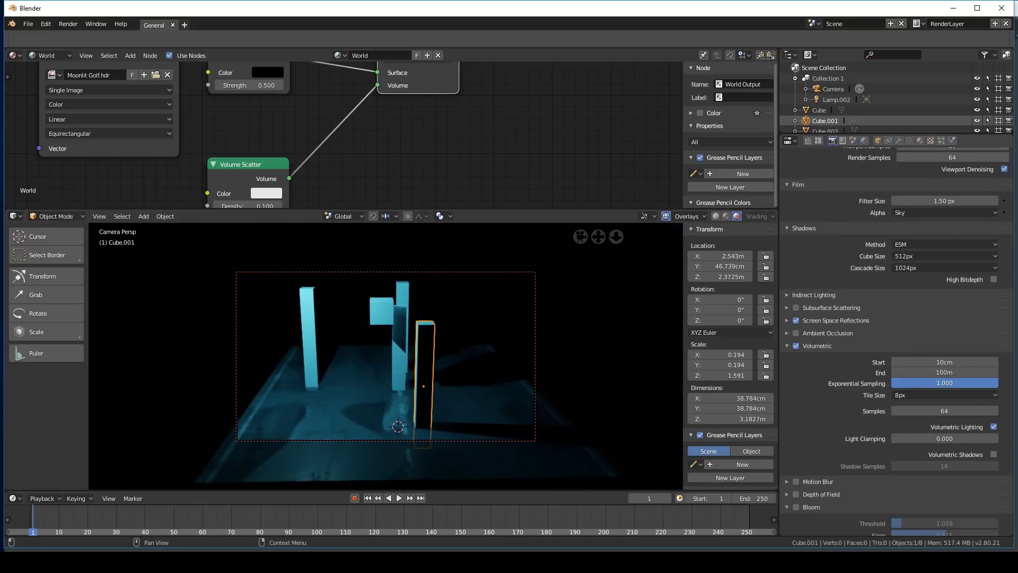
click(993, 427)
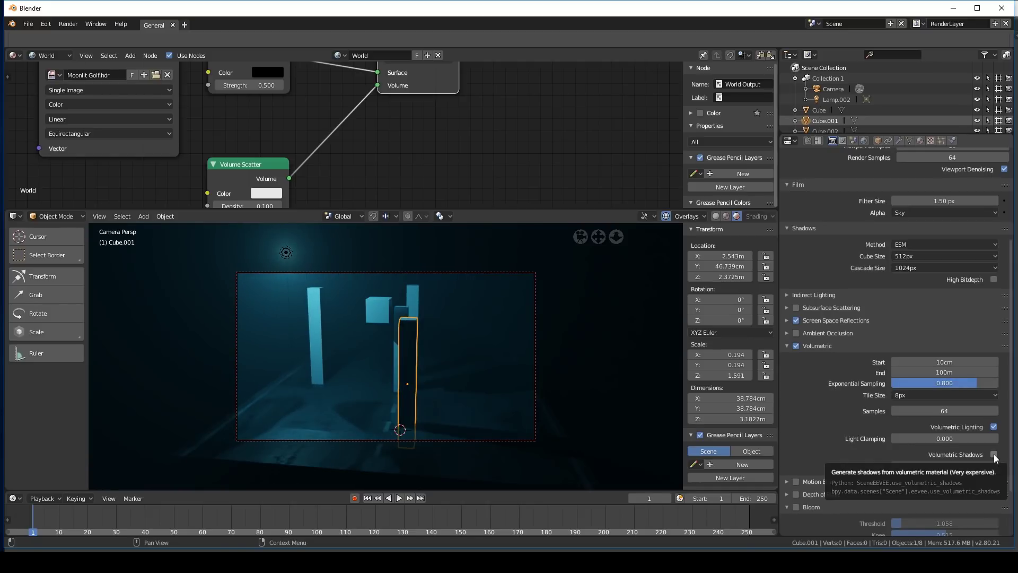
click(993, 454)
Move the blue lamp above the pillars to about X 1.14 m, Y -1.15 m, Z 5.26 m
middle_drag(530, 357, 416, 313)
right_click(289, 255)
key(g)
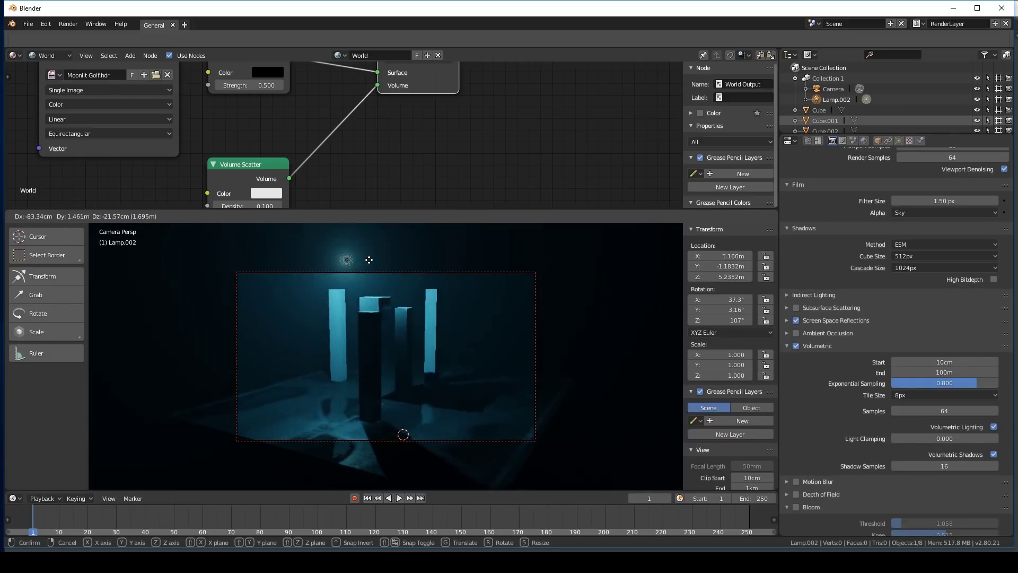
click(363, 233)
Compare the foggy scene with Volumetric Lighting and Volumetric Shadows each switched off and on, leaving both enabled
click(993, 427)
click(994, 427)
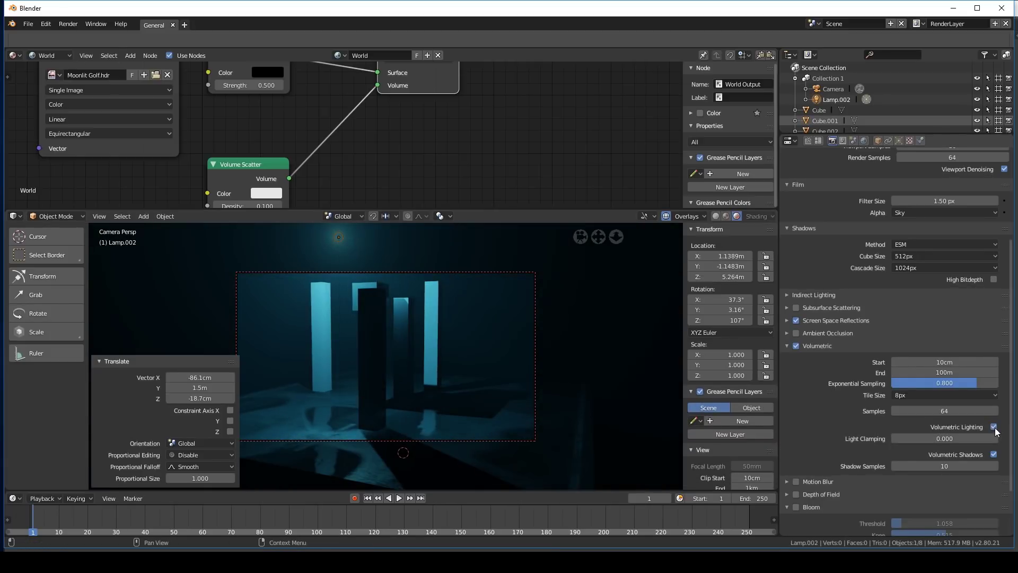
click(993, 427)
click(994, 427)
click(994, 454)
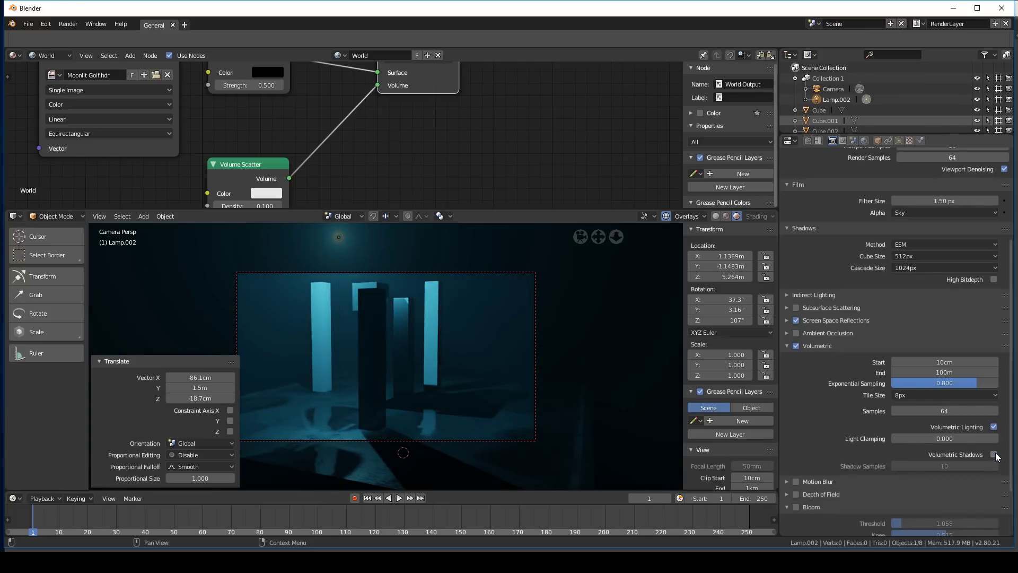
click(994, 455)
click(994, 454)
click(993, 455)
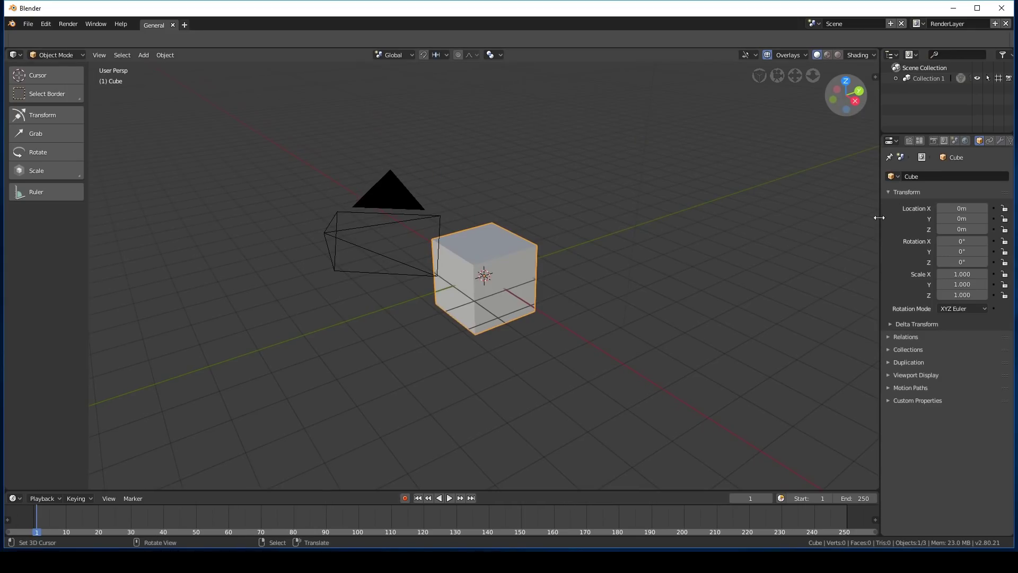
Widen the properties editor in the new default scene and delete the lamp and camera, keeping only the cube
drag(879, 218, 767, 222)
scroll(566, 266, down, 5)
scroll(534, 281, up, 7)
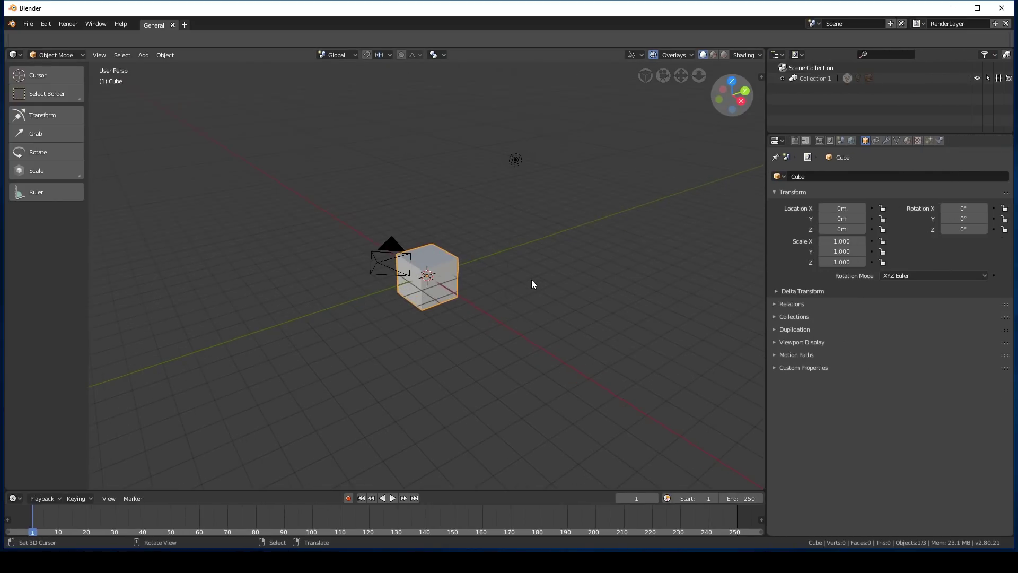
scroll(488, 291, down, 5)
right_click(496, 255)
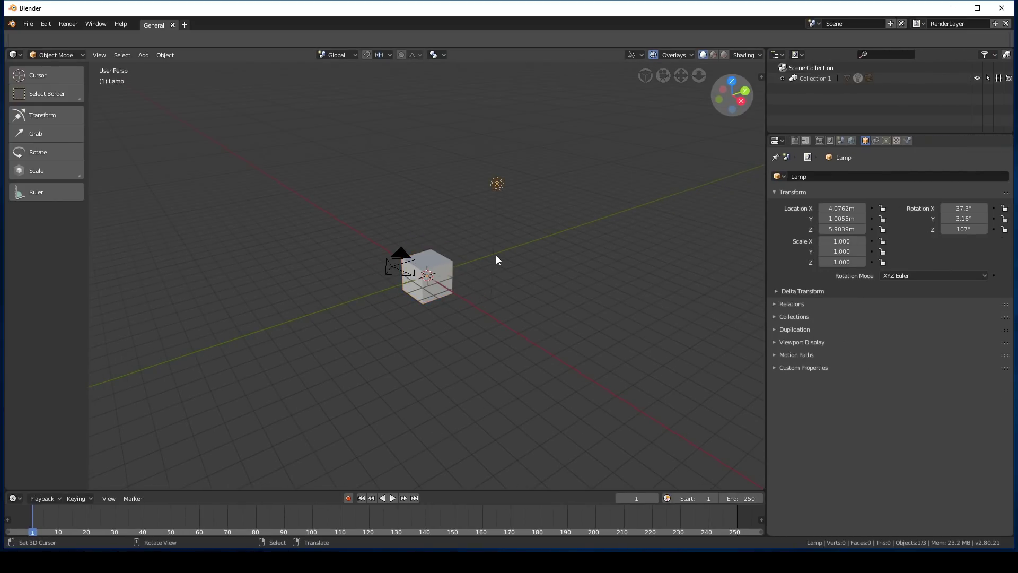
key(x)
click(509, 206)
Add a plane at the origin and scale it to about 7.1 times its size as a ground for the cube
middle_drag(410, 243, 399, 271)
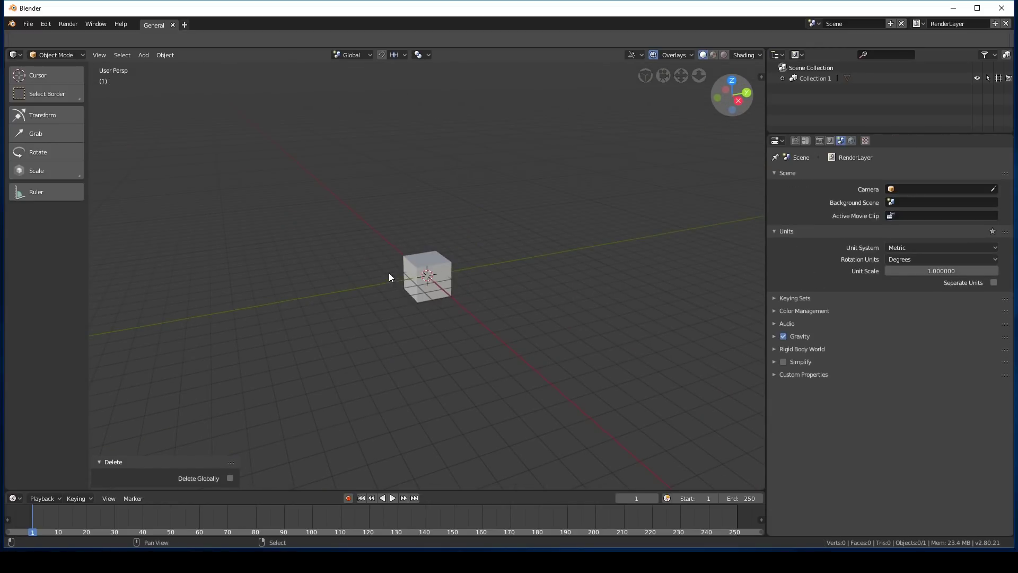
key(shift+a)
mouse_move(386, 272)
click(424, 272)
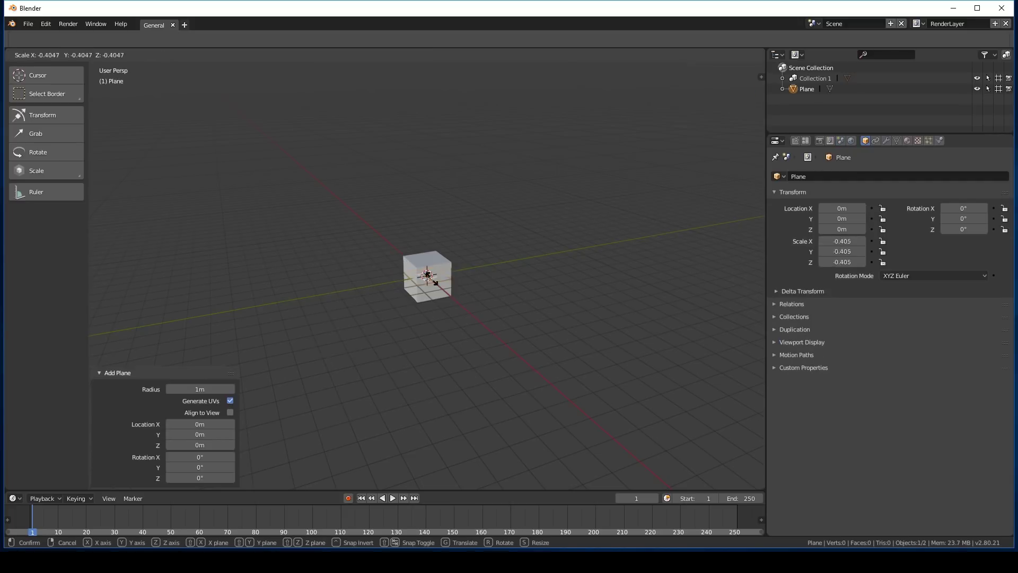
key(s)
click(448, 269)
Duplicate the cube and offset the copy about 1.12 m in X, 1.42 m in Y and 0.89 m in Z
middle_drag(447, 269, 477, 276)
key(shift+d)
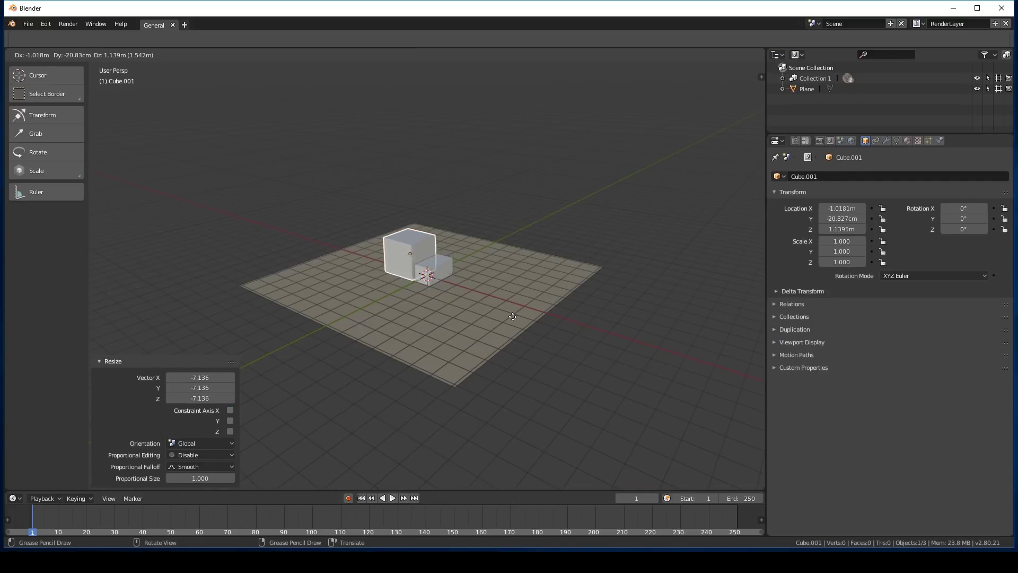
click(564, 325)
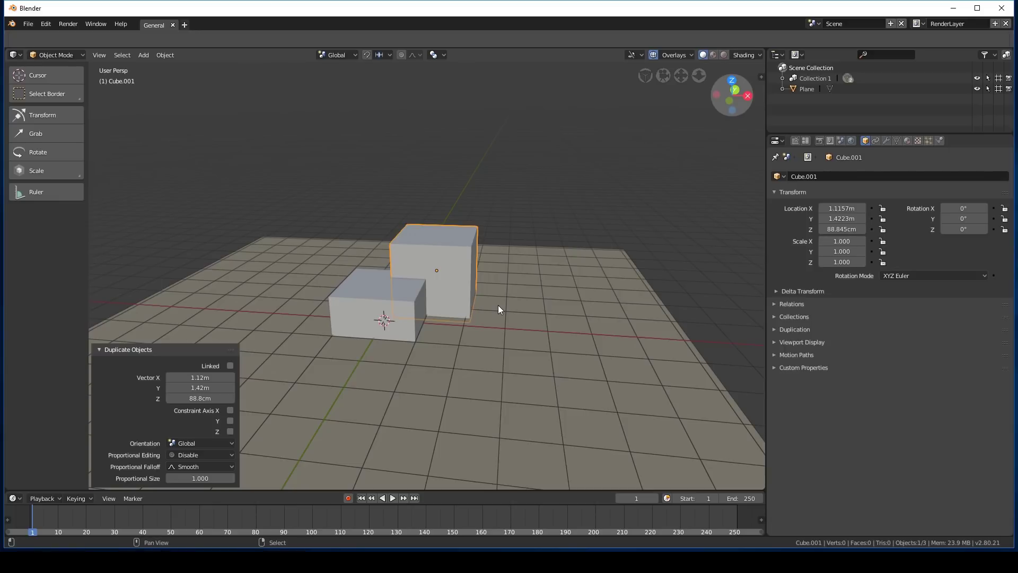
Switch the viewport to rendered shading and raise both cubes and the plane together about 25 cm along Z
key(shift+z)
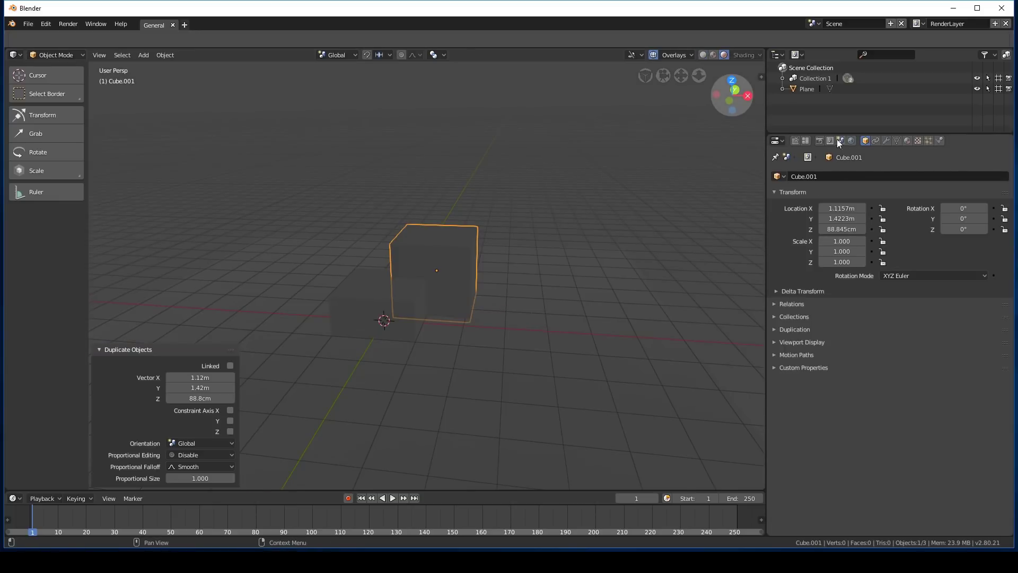
key(a)
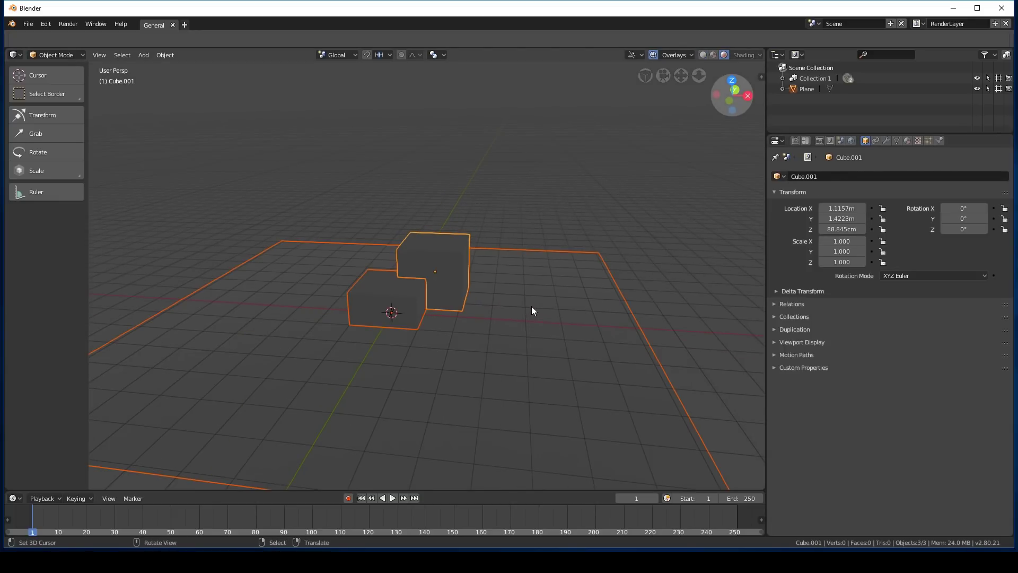
key(g)
key(z)
click(522, 301)
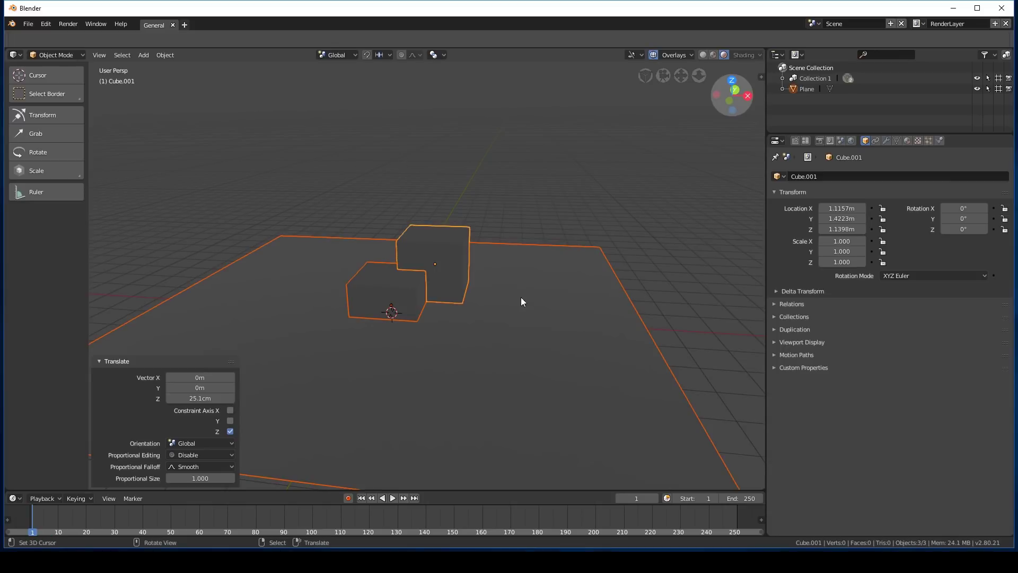
Enable Ambient Occlusion in the Eevee render settings
mouse_move(520, 301)
middle_down()
mouse_move(579, 295)
mouse_move(518, 316)
middle_up()
scroll(518, 316, up, 3)
click(819, 140)
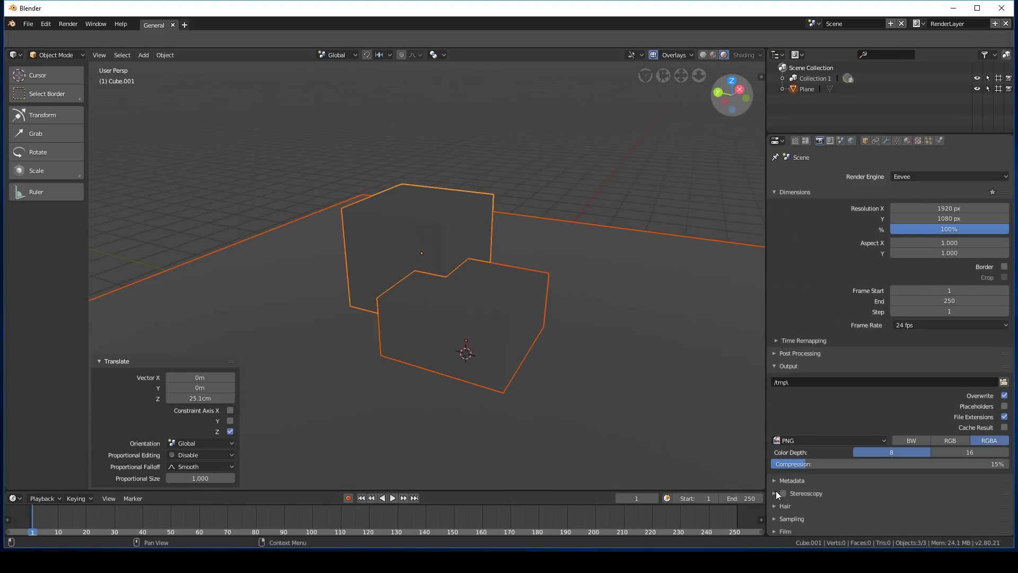
click(774, 366)
scroll(769, 383, down, 1)
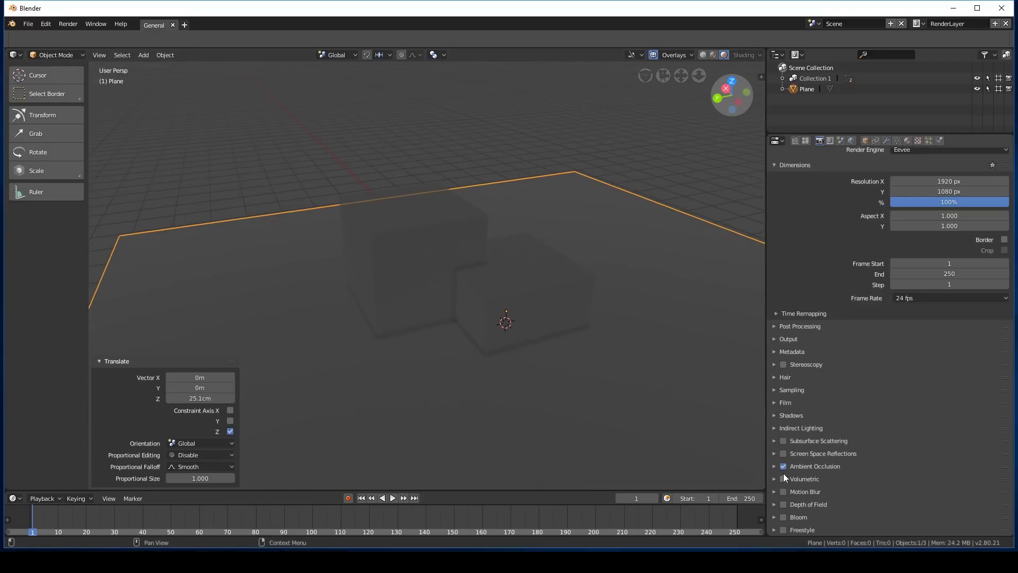
click(782, 468)
middle_drag(684, 396, 666, 398)
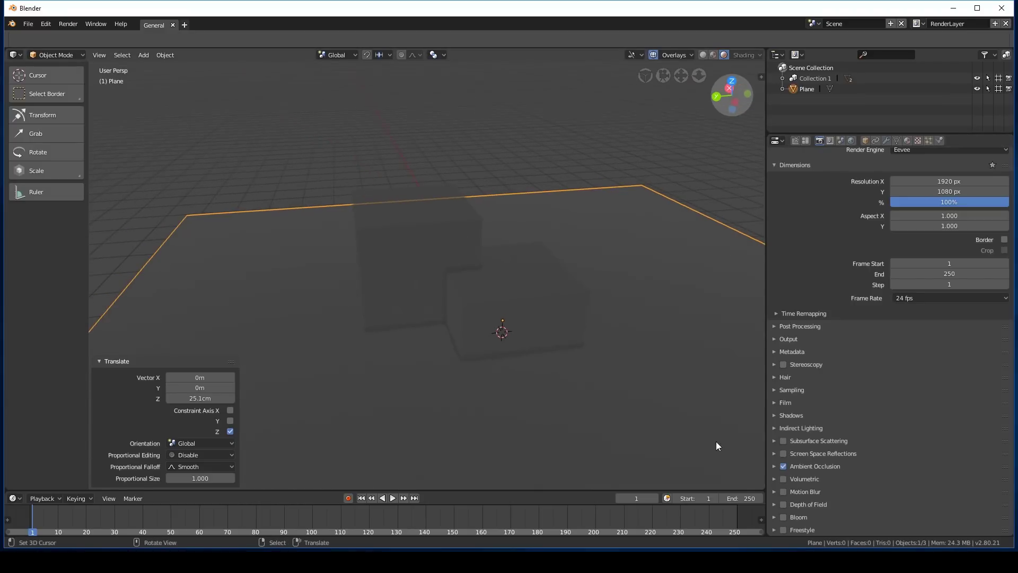
Expand the Ambient Occlusion settings and increase the distance to 48 cm
click(774, 465)
scroll(891, 470, down, 3)
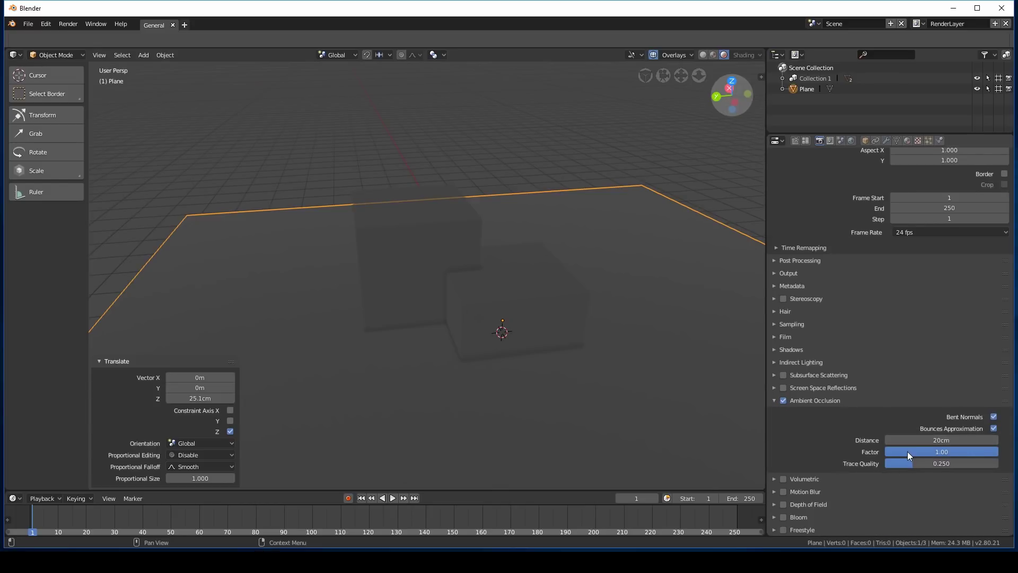
drag(914, 440, 901, 440)
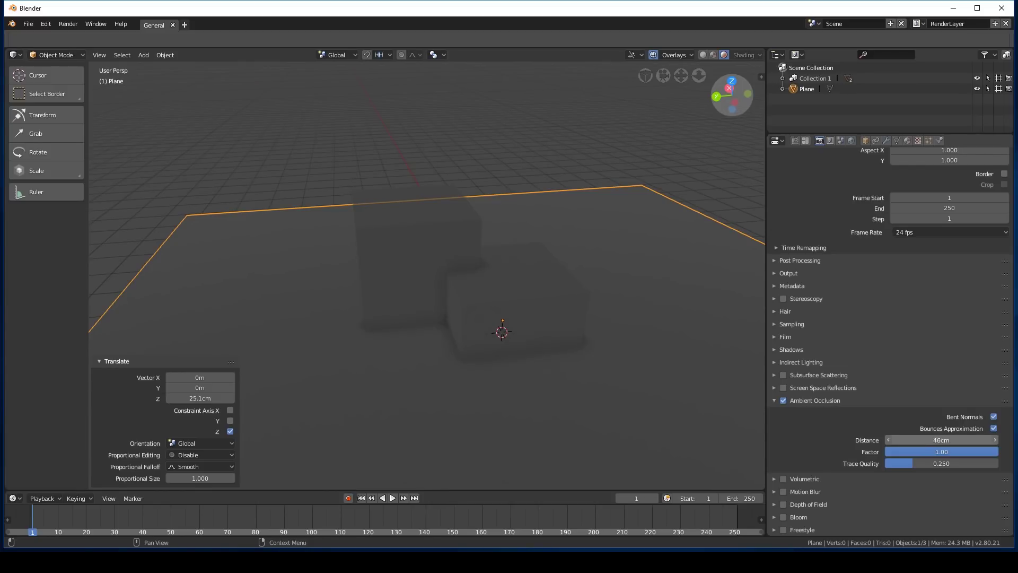
mouse_move(933, 440)
mouse_down()
mouse_move(949, 440)
mouse_move(901, 451)
mouse_move(949, 451)
mouse_up()
Set the Ambient Occlusion factor to 2 and its trace quality to 1
click(959, 452)
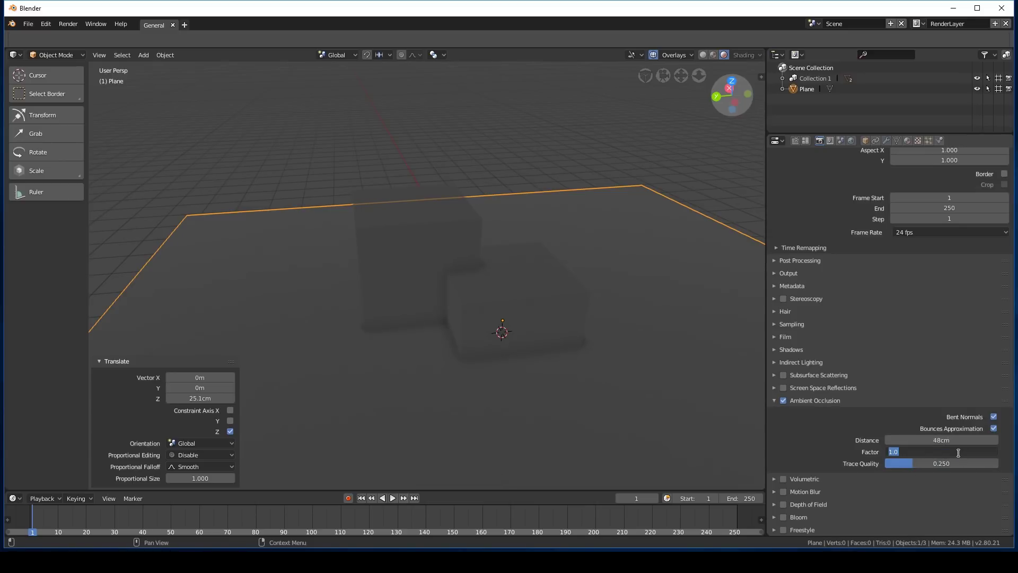
text(2)
key(Return)
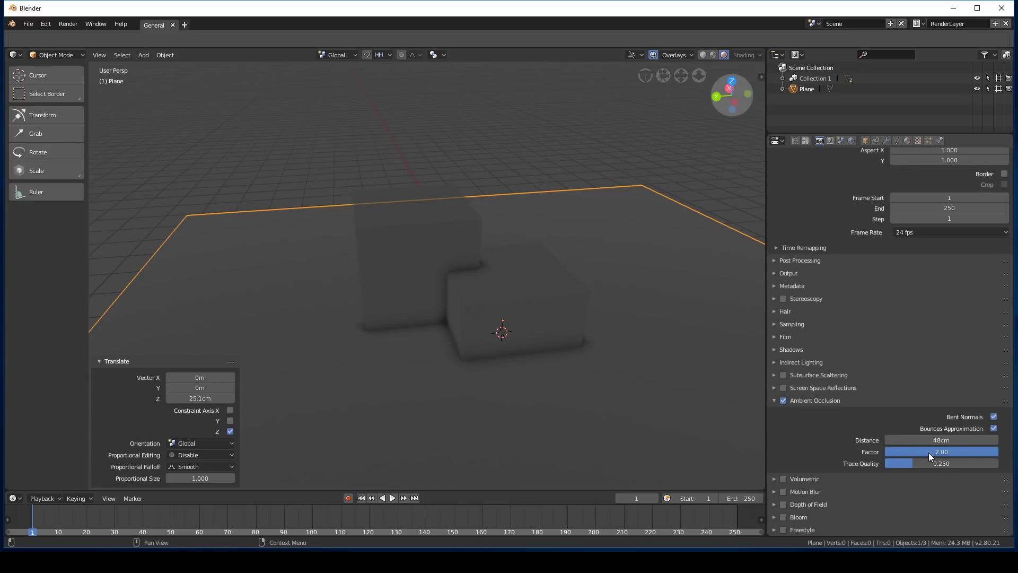
click(909, 466)
text(1)
key(Return)
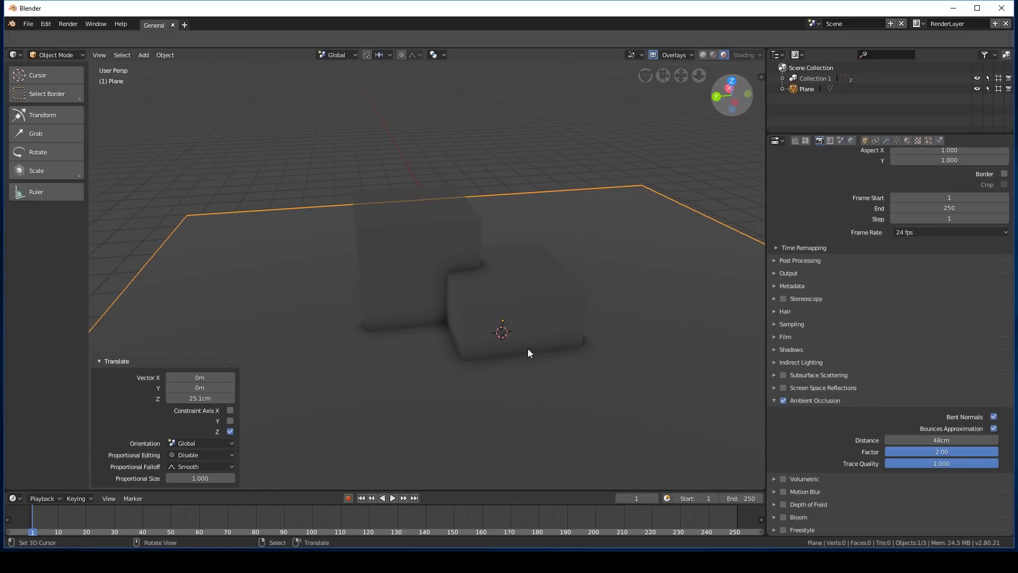
Change the world surface color to white
mouse_move(527, 348)
middle_down()
mouse_move(557, 334)
mouse_move(496, 341)
mouse_move(461, 331)
mouse_move(536, 334)
middle_up()
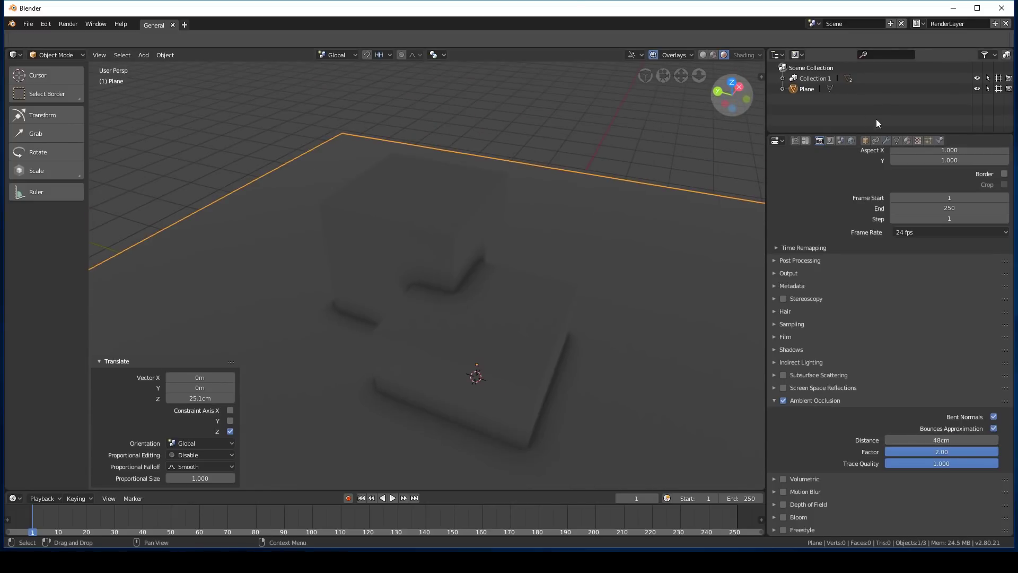
click(851, 140)
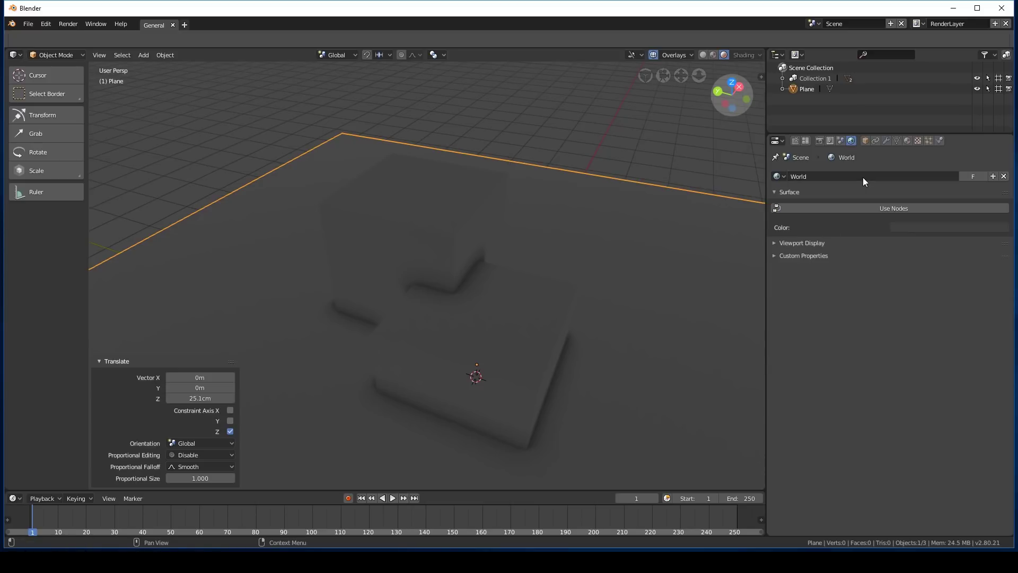
click(922, 227)
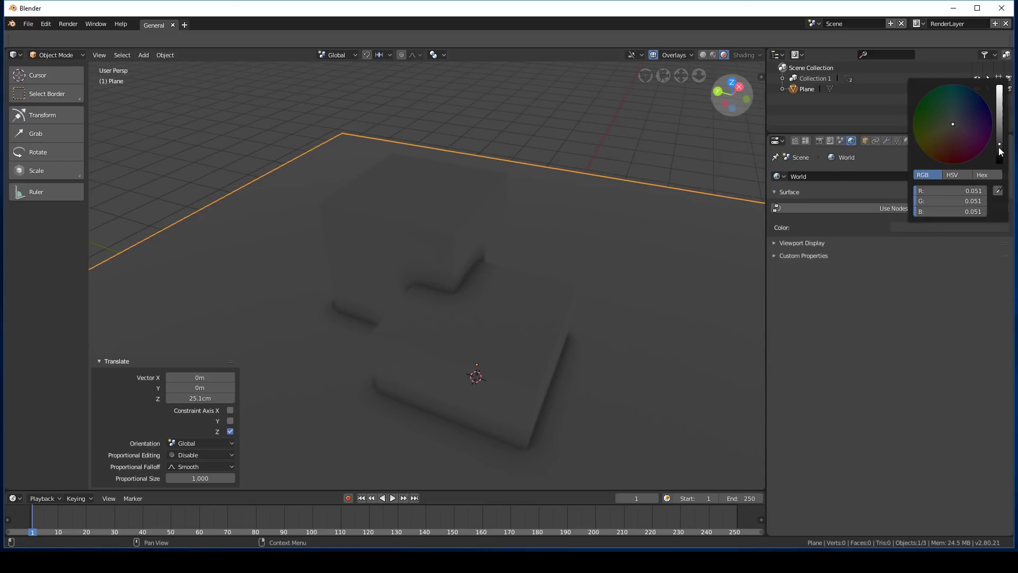
drag(999, 147, 999, 85)
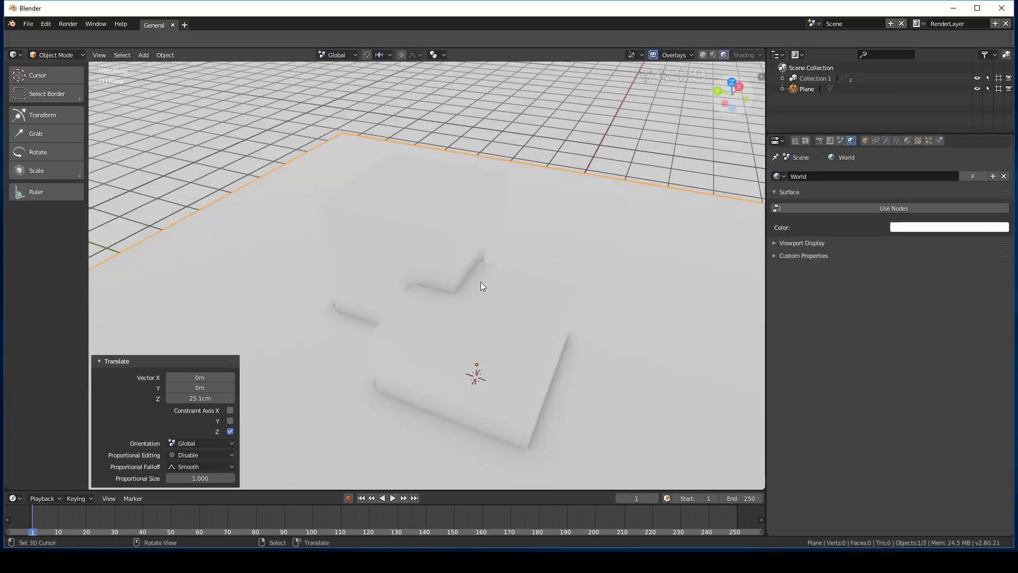
Examine the ambient occlusion shading where the cubes and plane meet from several angles
scroll(530, 279, down, 4)
middle_drag(529, 279, 361, 241)
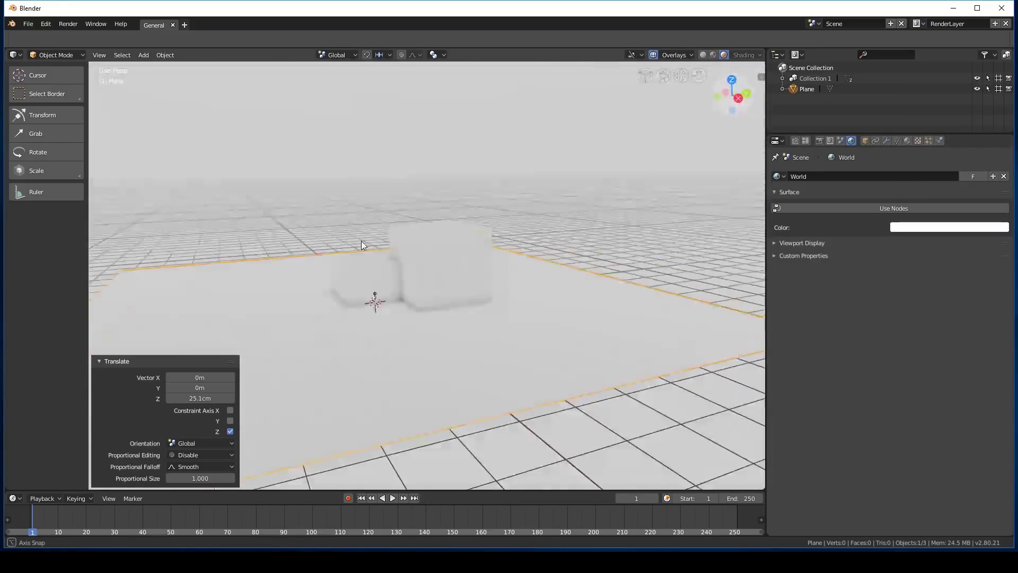
scroll(563, 332, up, 4)
middle_drag(538, 337, 502, 291)
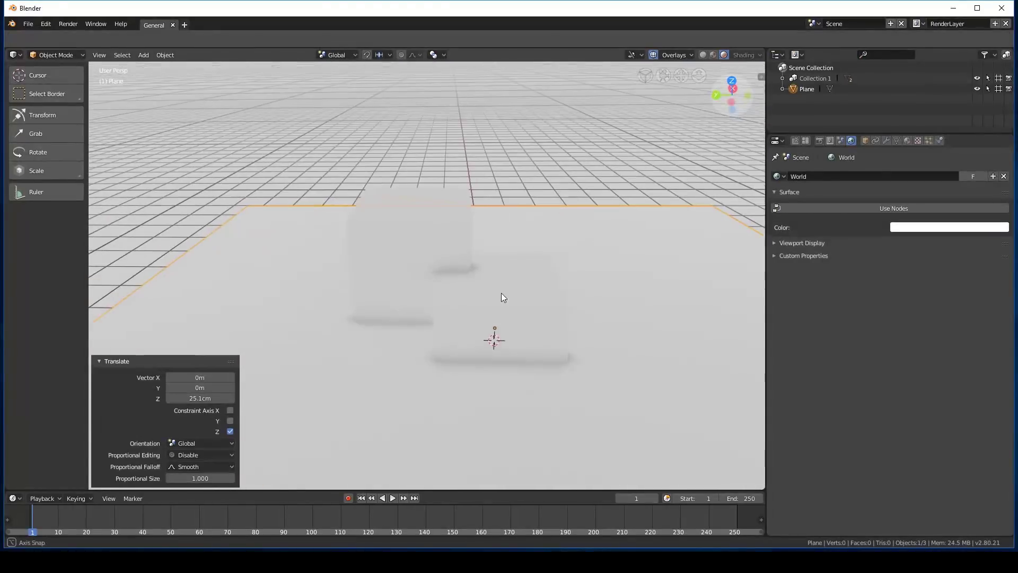
mouse_move(584, 320)
middle_down()
mouse_move(497, 334)
mouse_move(550, 303)
mouse_move(570, 306)
middle_up()
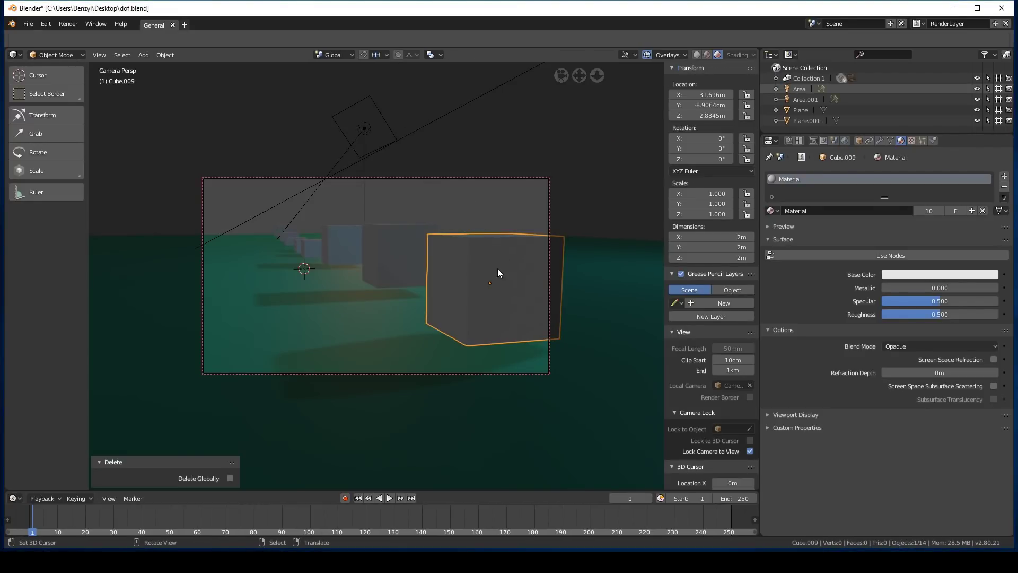
Check the Depth of Field settings in the scene's render properties
click(814, 142)
scroll(791, 424, down, 5)
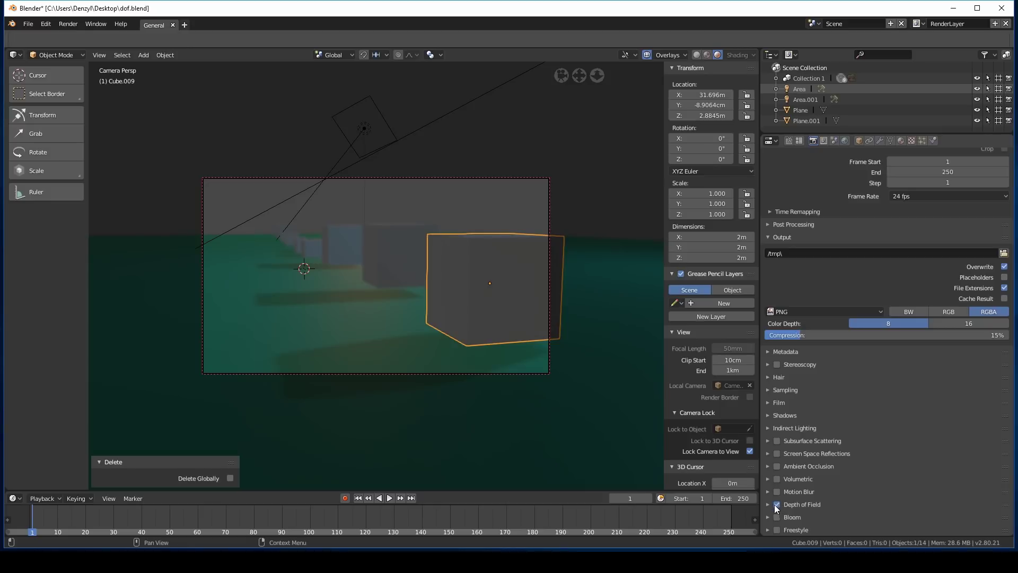
click(770, 505)
click(778, 473)
Set the camera's depth of field focus distance to 7 cm and its aperture ratio to 1.594
click(546, 186)
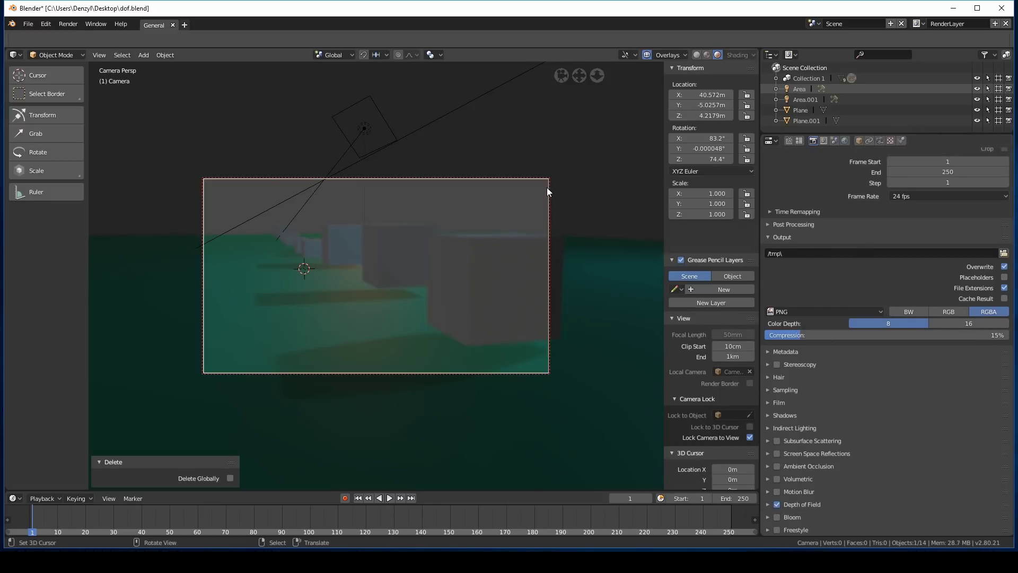
click(879, 140)
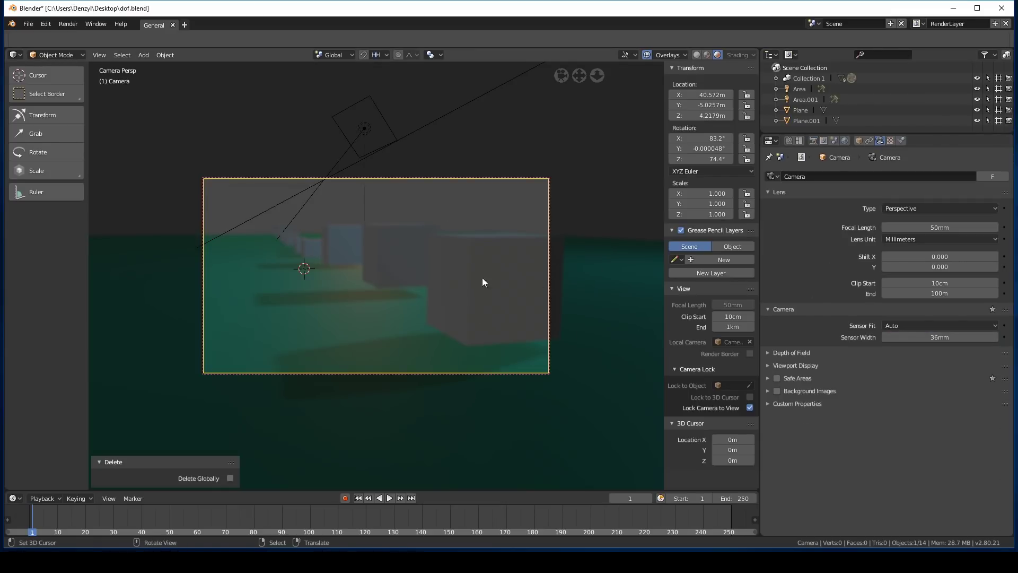
click(768, 355)
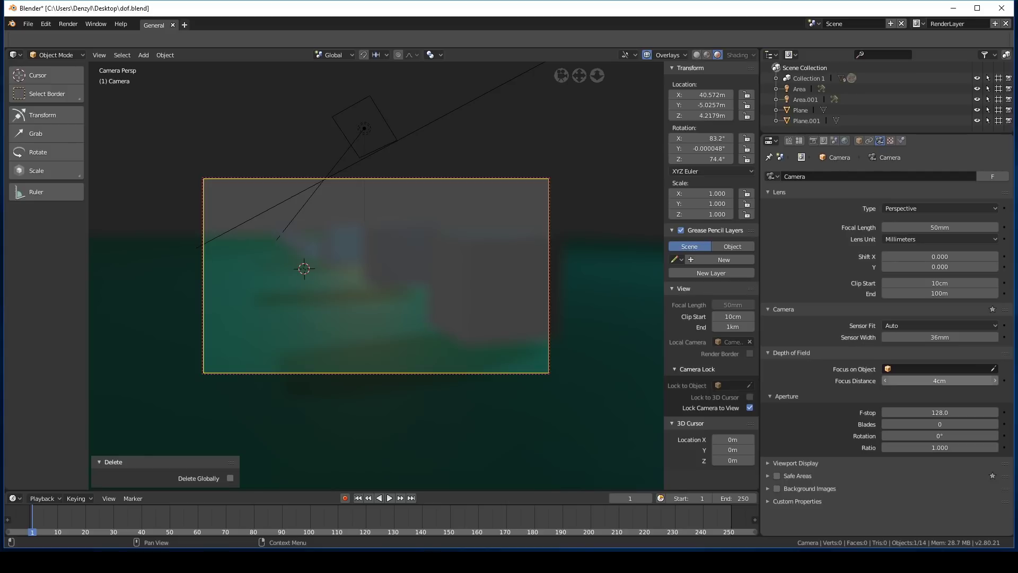
drag(939, 381, 943, 381)
drag(939, 381, 936, 381)
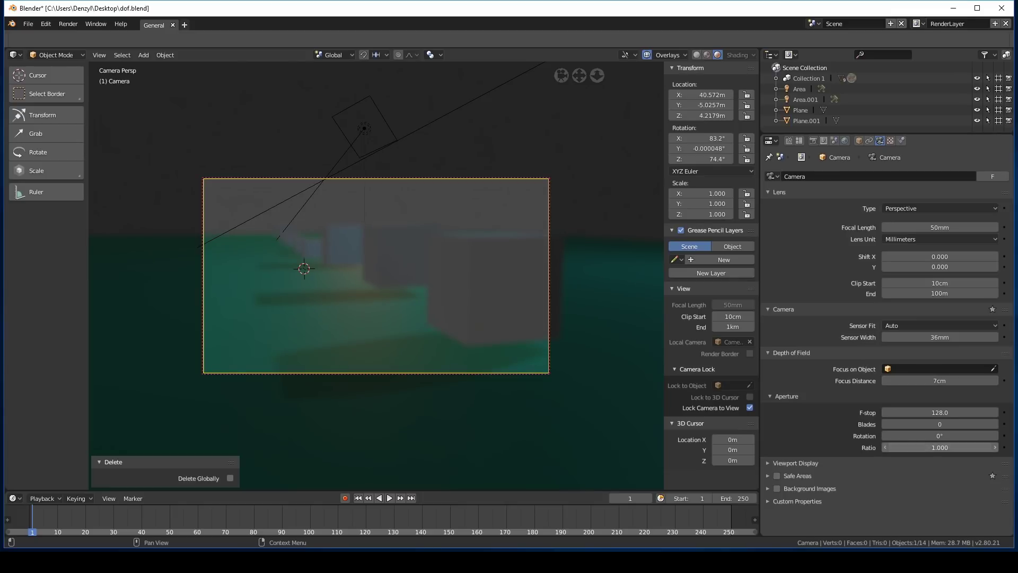
drag(939, 447, 955, 447)
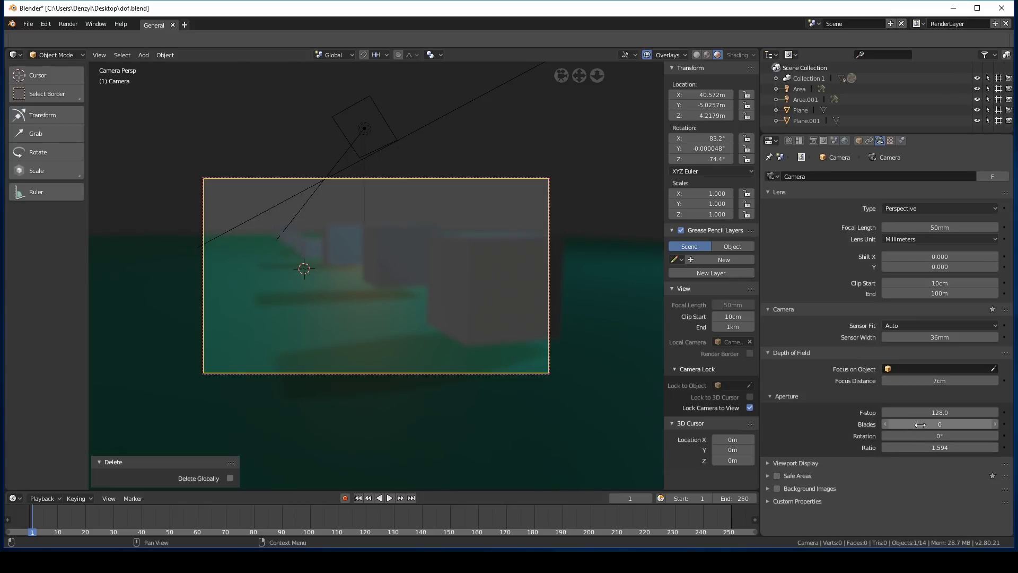
Focus the camera on the nearest cube, Cube.009, and lower the aperture F-stop to 0.1
click(994, 369)
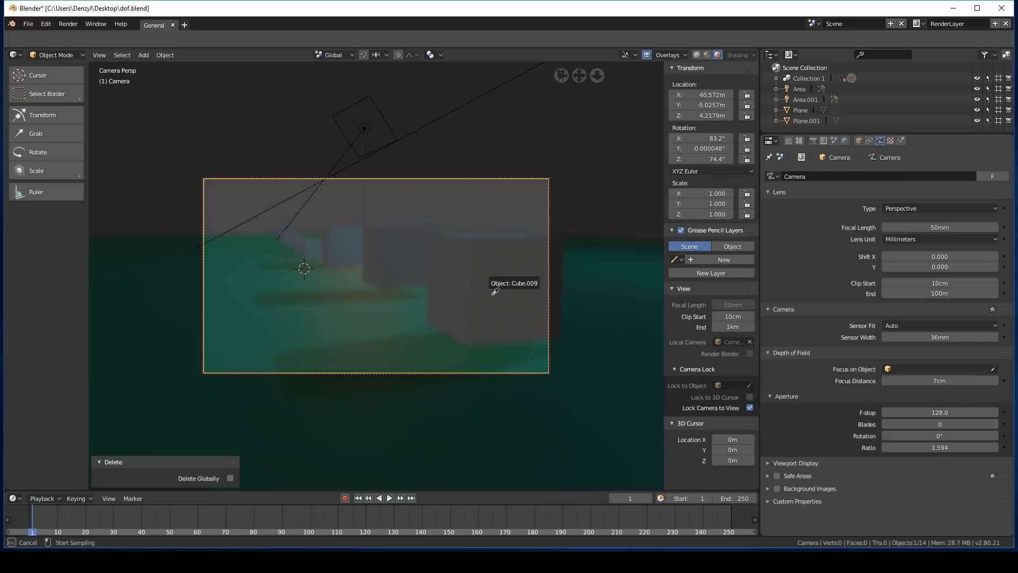
click(488, 290)
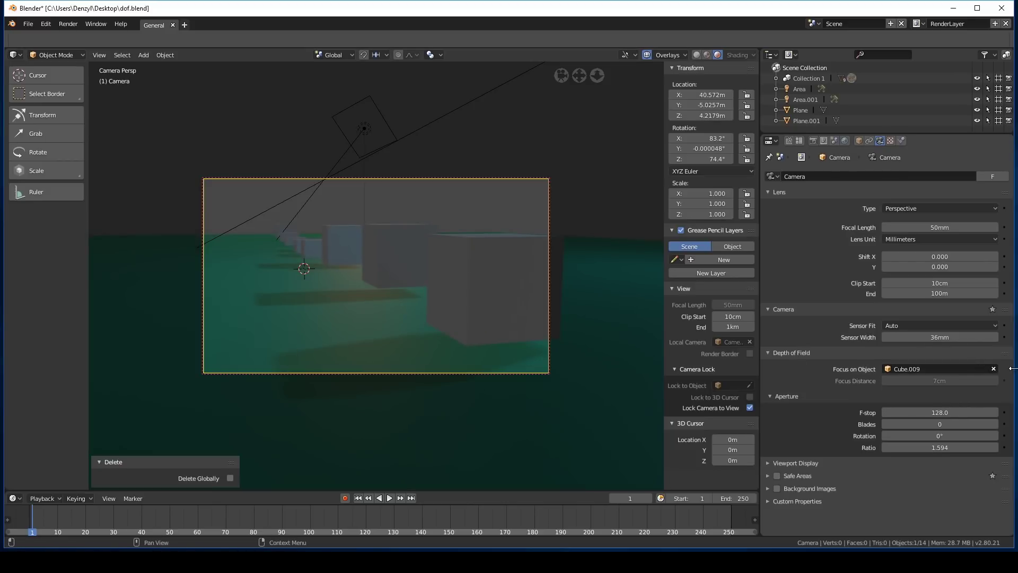
drag(939, 413, 902, 413)
Replace the camera's focus object with Cube.007 and orbit the locked camera slightly around the row of cubes
click(994, 369)
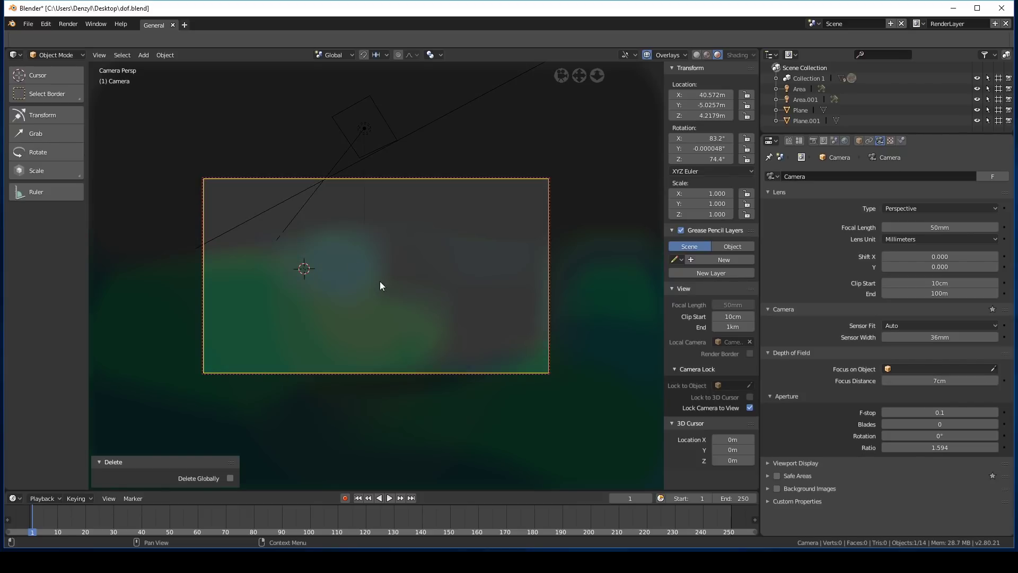
click(993, 368)
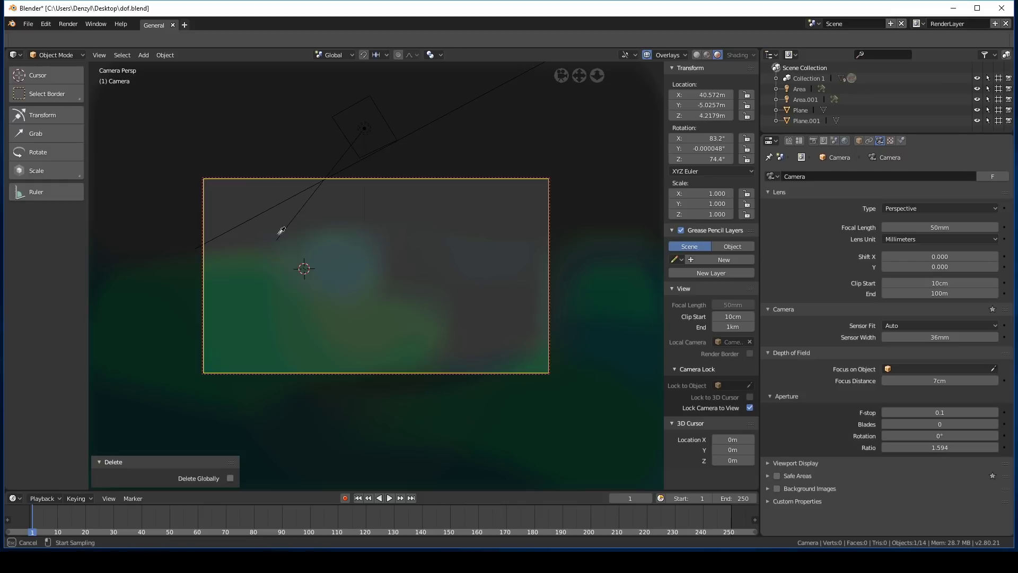
click(337, 248)
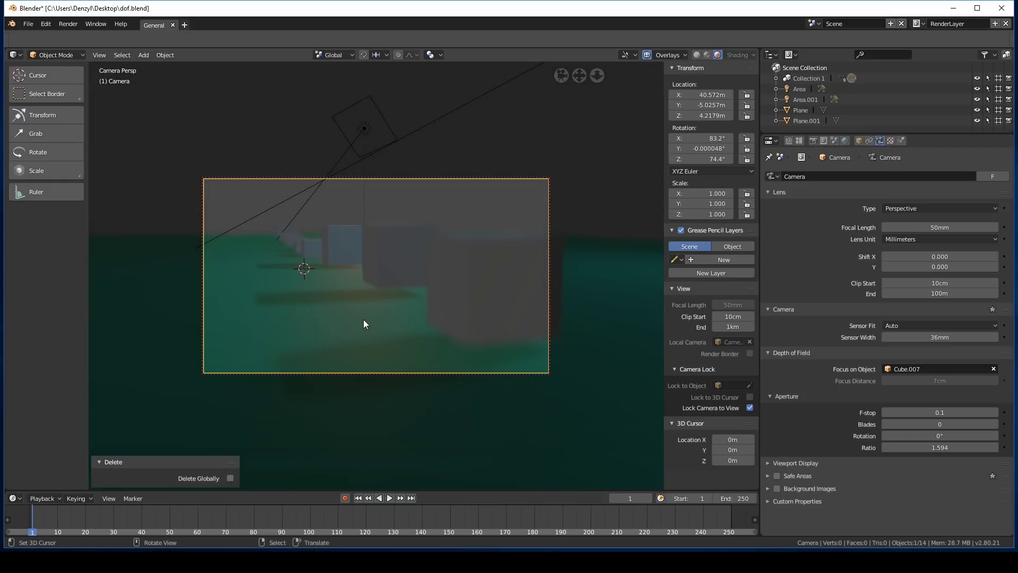
middle_drag(363, 323, 382, 289)
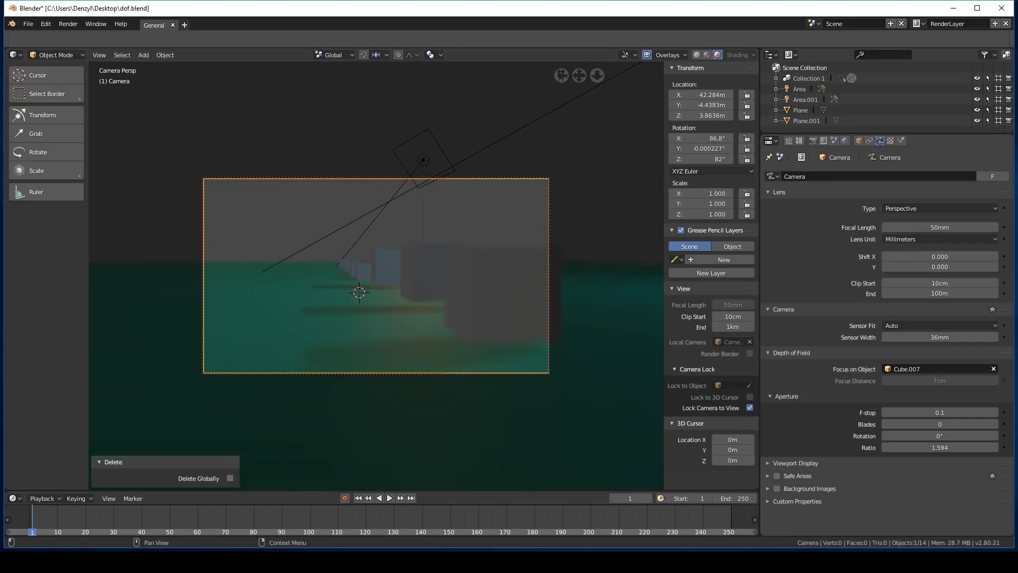
Clear the camera's focus object and keyframe a focus distance of 16 m at frame 1
click(993, 369)
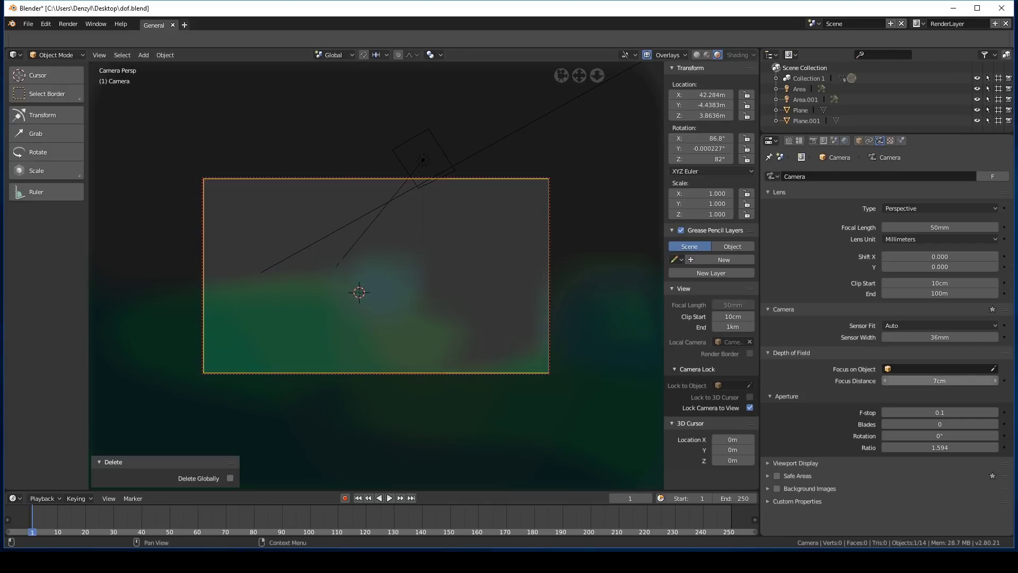
drag(939, 380, 975, 380)
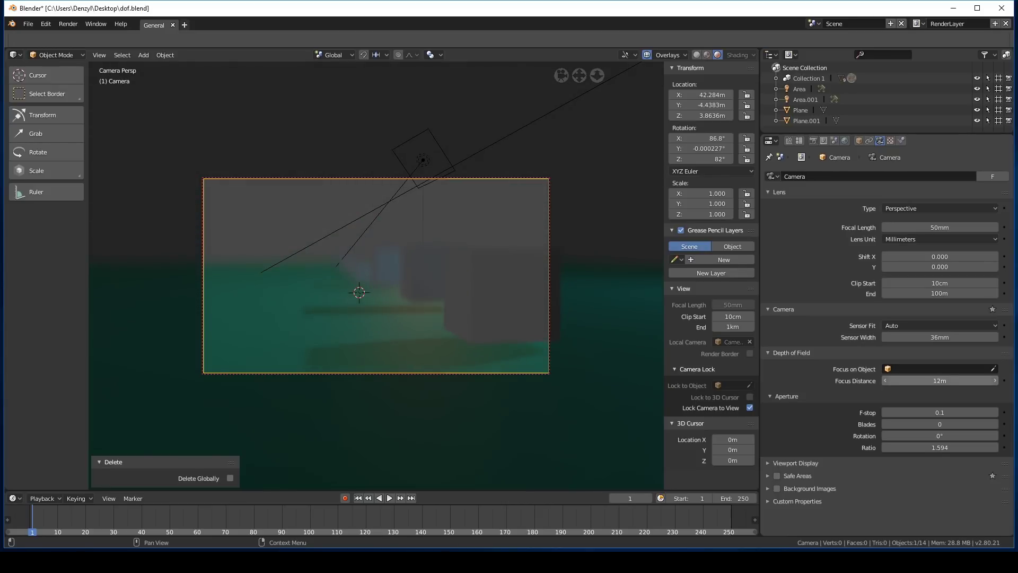
drag(894, 380, 916, 381)
key(i)
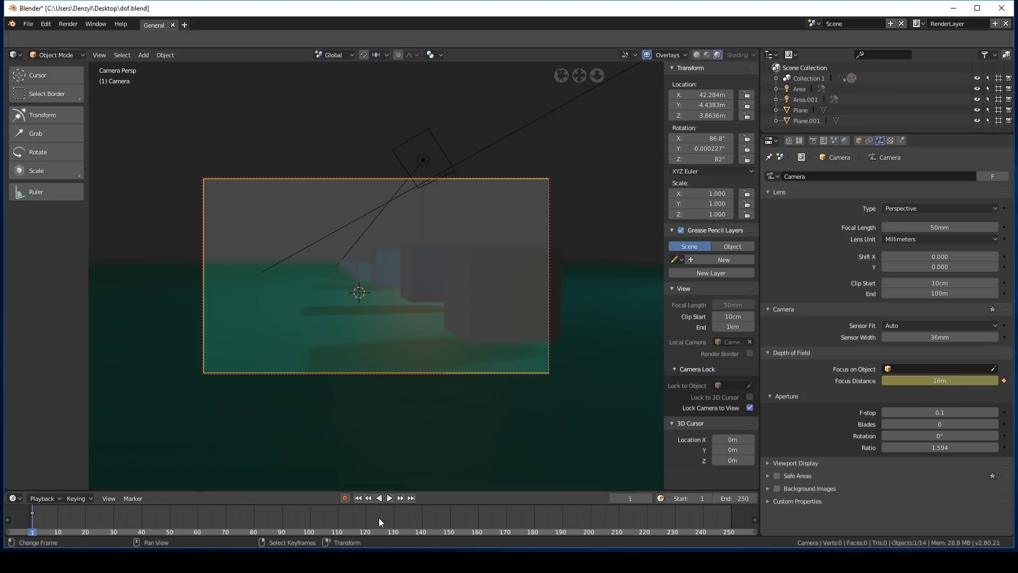
Keyframe a focus distance of 9 m at frame 34, and scrub back to frame 20 to preview the focus pull
drag(33, 532, 125, 532)
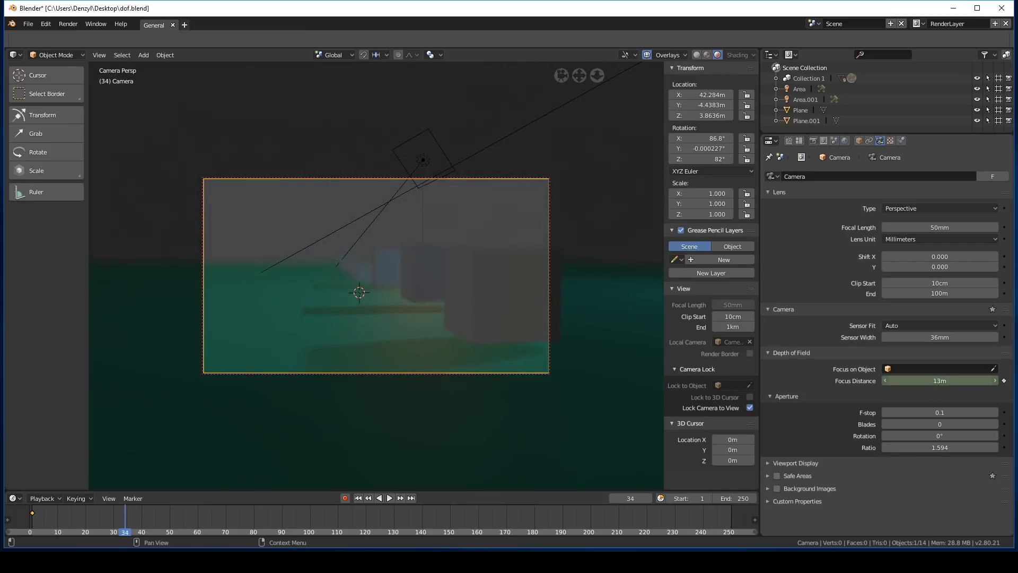
drag(972, 381, 954, 381)
key(i)
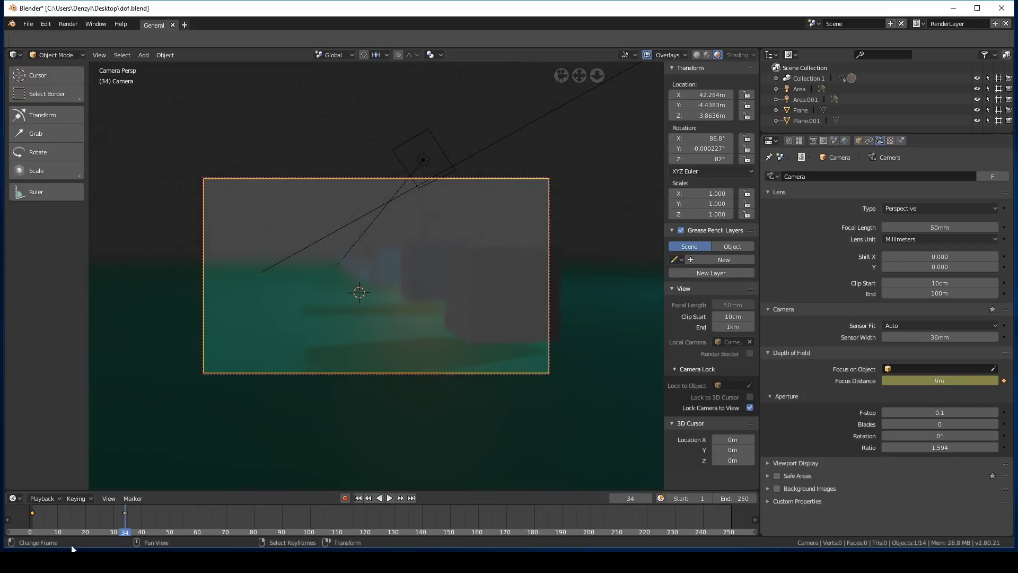
drag(106, 520, 86, 517)
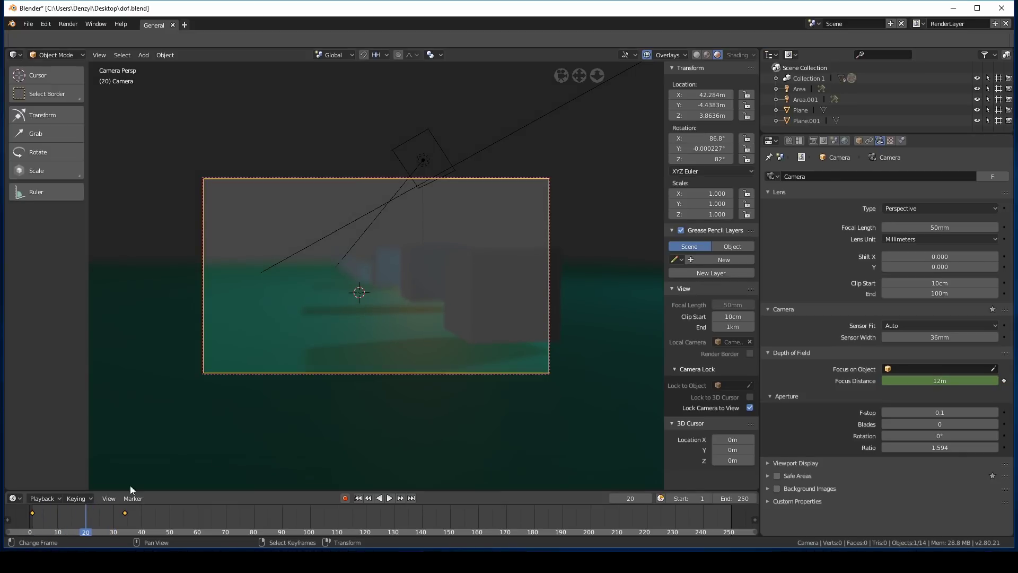